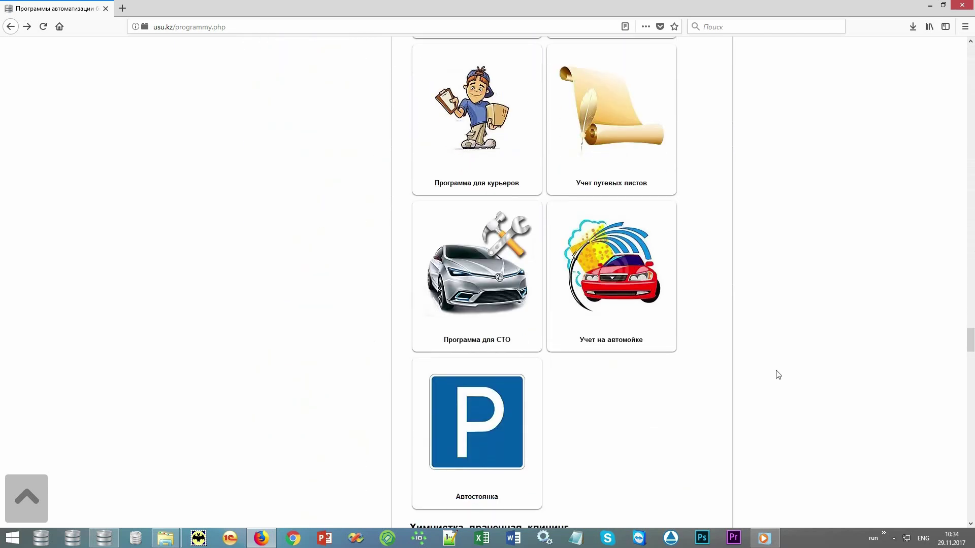
- Open the page of the car service program "Программа для СТО" in the website's program catalogue
{"action": "left_click", "coordinate": [462, 234]}
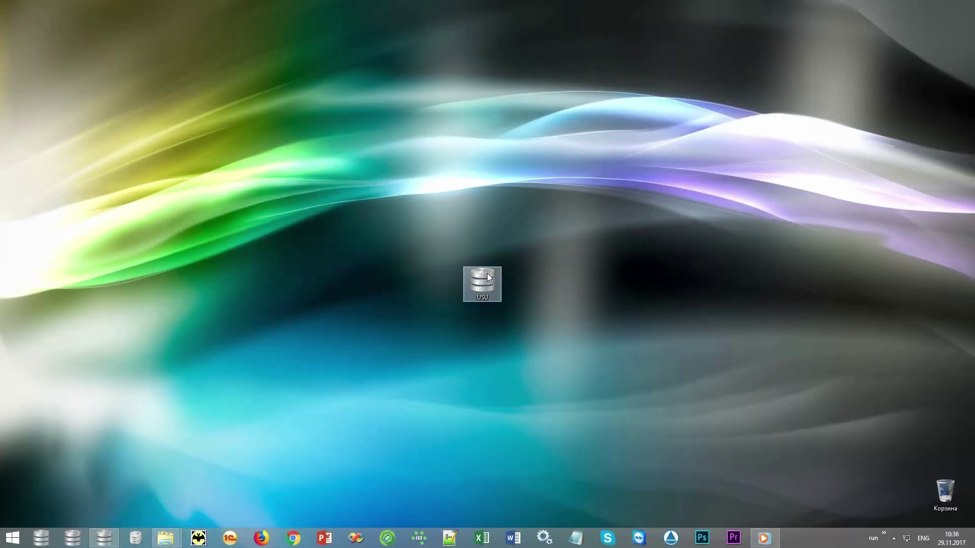
- Launch the USU desktop program and log in with the user's name and the role MAIN
{"action": "double_click", "coordinate": [486, 277]}
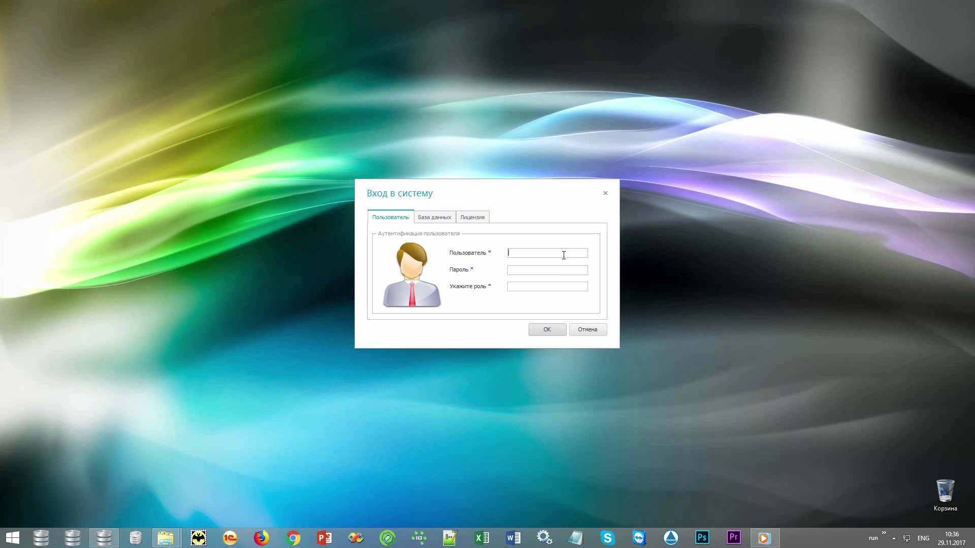
{"action": "type", "text": "NIKOLAY"}
{"action": "left_click", "coordinate": [566, 287]}
{"action": "type", "text": "MAIN"}
{"action": "left_click", "coordinate": [566, 286]}
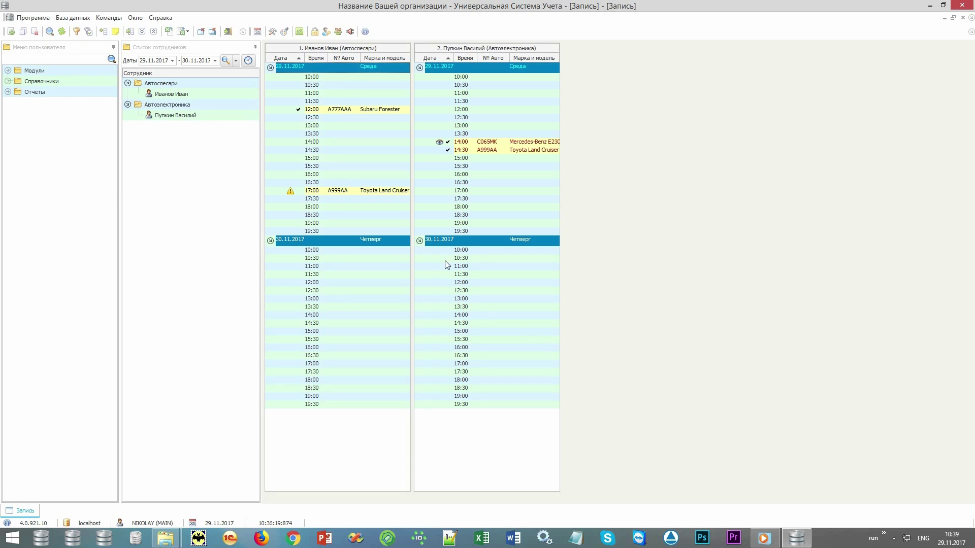
- Look through the available interface design styles and close the interface settings without choosing another style
{"action": "left_click", "coordinate": [284, 32]}
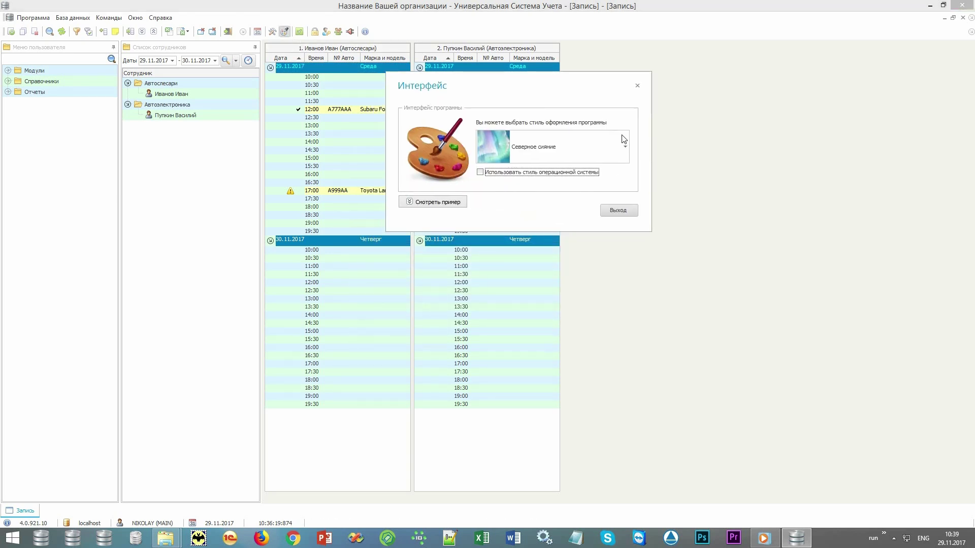
{"action": "left_click", "coordinate": [623, 138]}
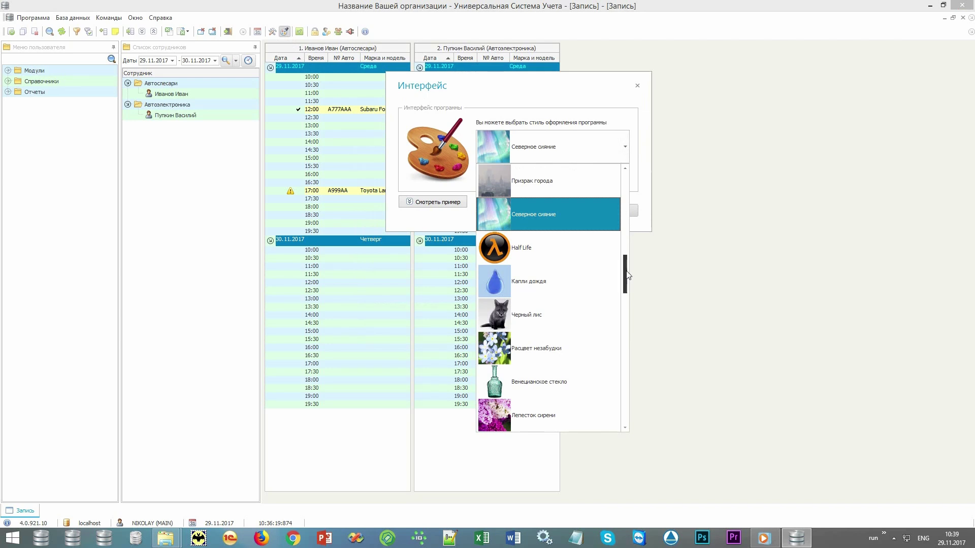
{"action": "left_click_drag", "start_coordinate": [628, 275], "coordinate": [629, 363]}
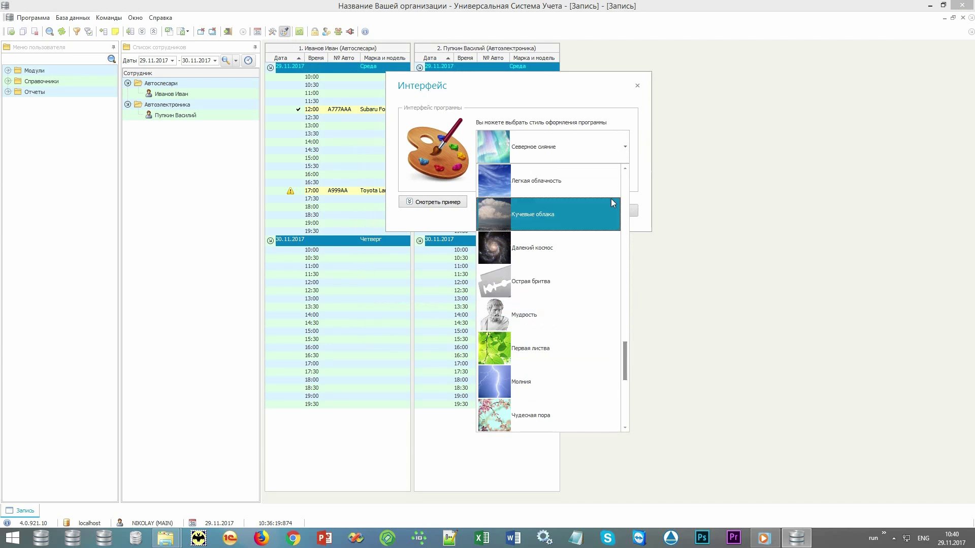
{"action": "left_click", "coordinate": [638, 89]}
{"action": "left_click", "coordinate": [638, 89]}
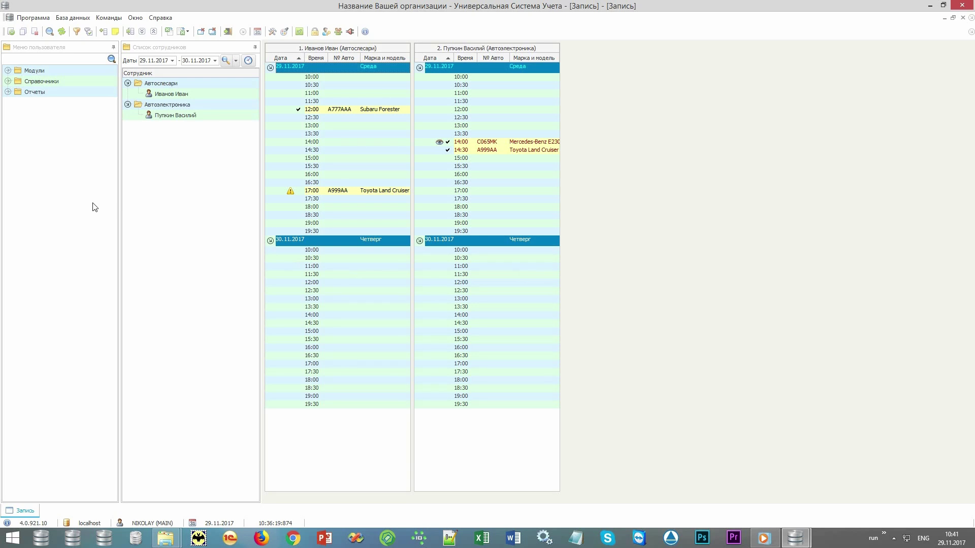
- Open the product directory "Номенклатура" from the "Товар" group of "Справочники"
{"action": "left_click", "coordinate": [78, 46]}
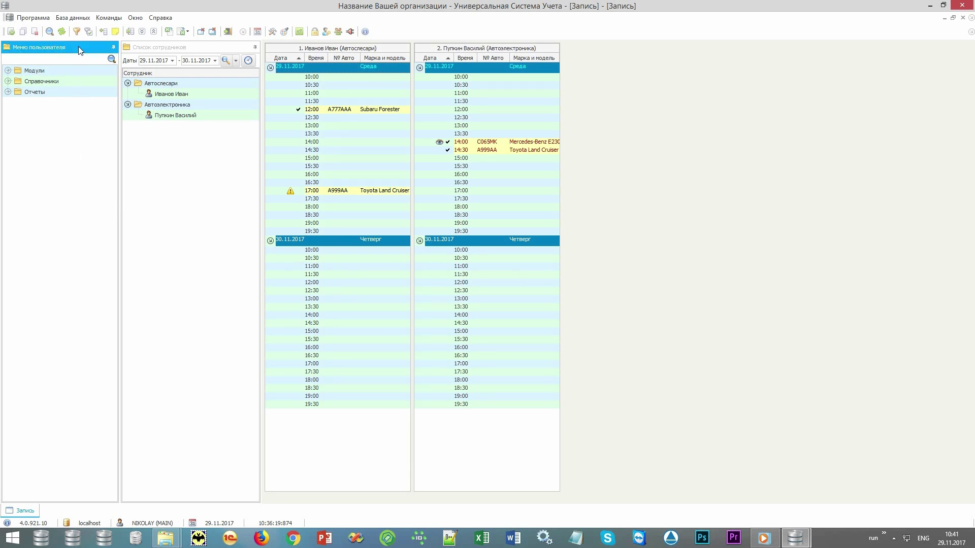
{"action": "left_click", "coordinate": [74, 82]}
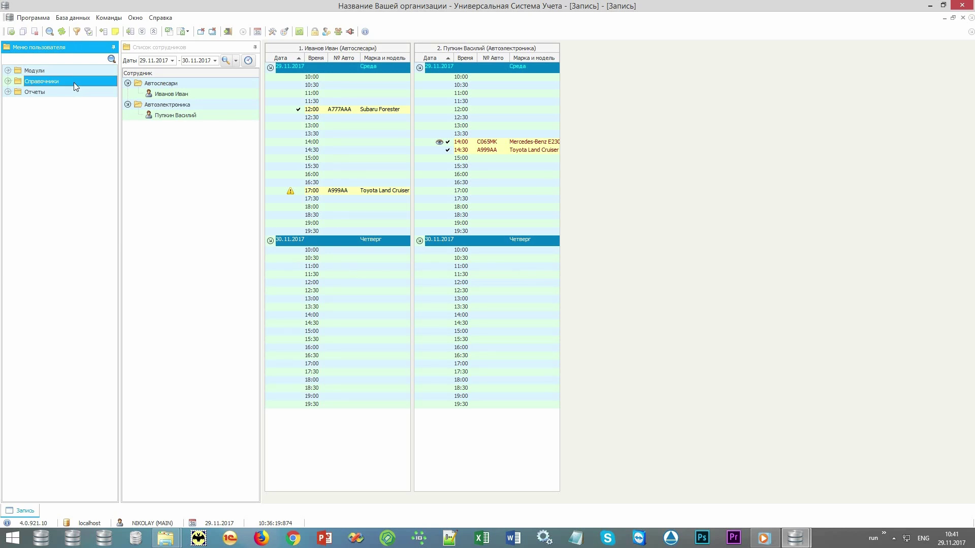
{"action": "left_click", "coordinate": [73, 93]}
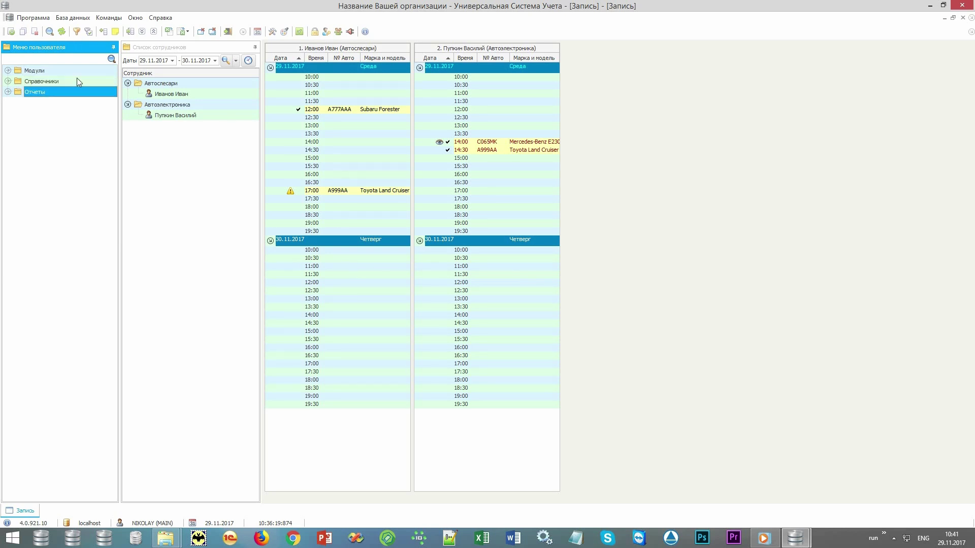
{"action": "double_click", "coordinate": [78, 82]}
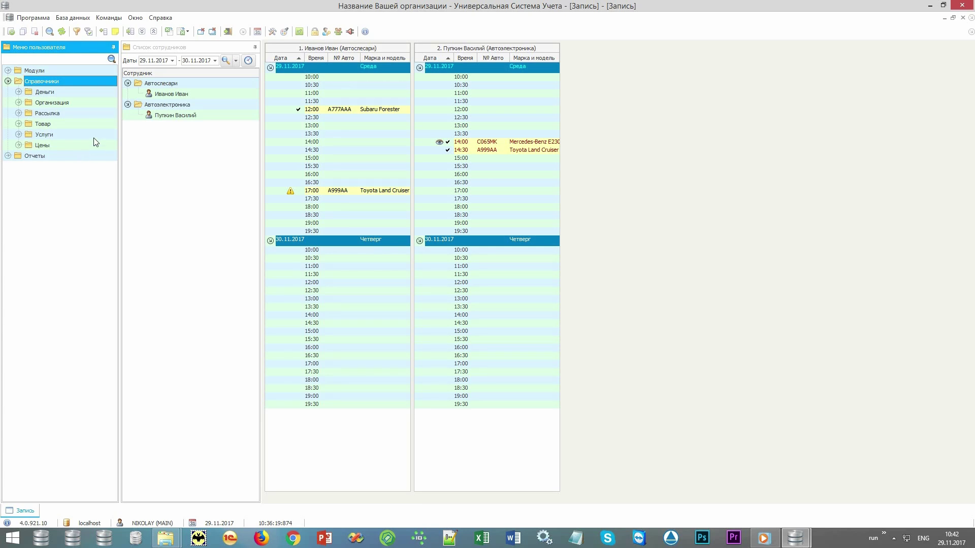
{"action": "double_click", "coordinate": [96, 123]}
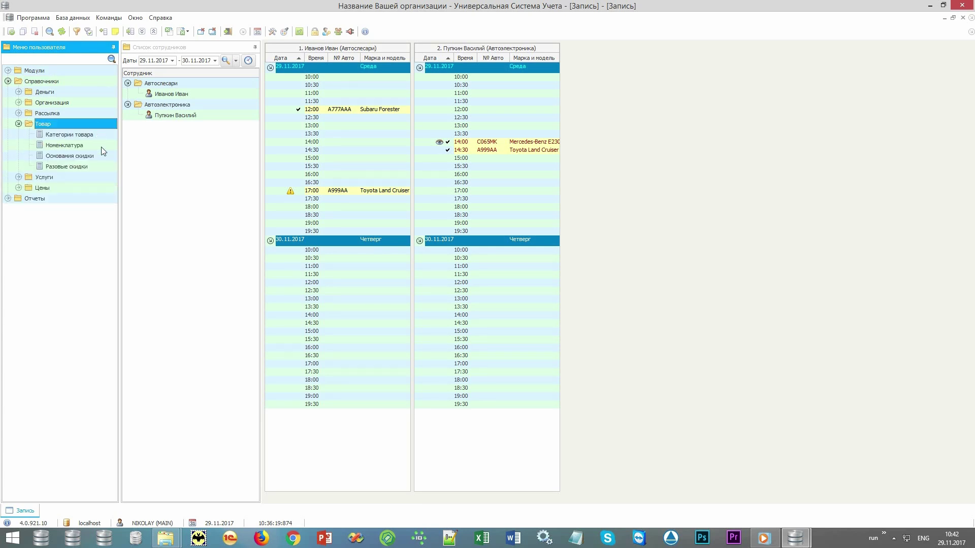
{"action": "double_click", "coordinate": [101, 144]}
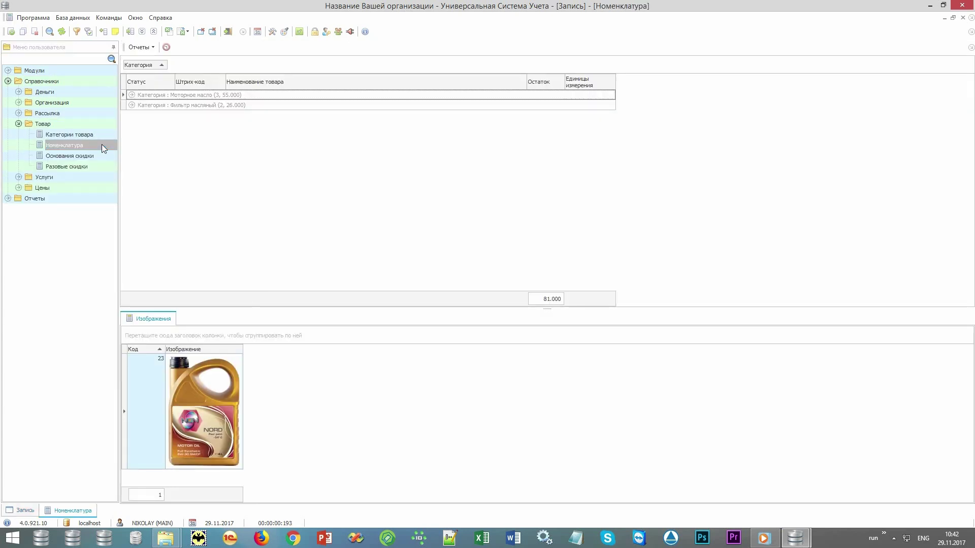
- View the import option for the product list, then collapse and expand the "Моторное масло" and "Фильтр масляный" categories
{"action": "right_click", "coordinate": [445, 201]}
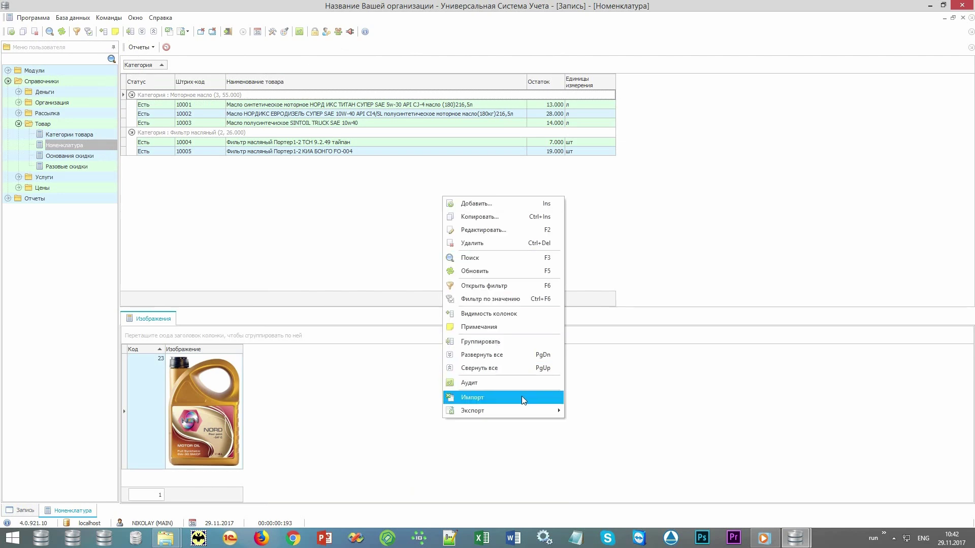
{"action": "left_click", "coordinate": [138, 145]}
{"action": "left_click", "coordinate": [132, 131]}
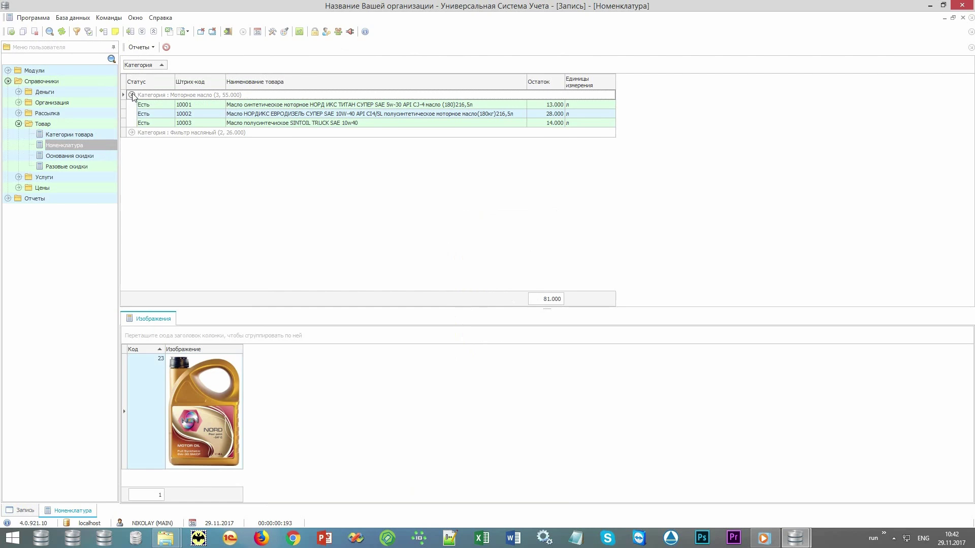
{"action": "left_click", "coordinate": [131, 95]}
{"action": "left_click", "coordinate": [131, 104]}
{"action": "left_click", "coordinate": [132, 95]}
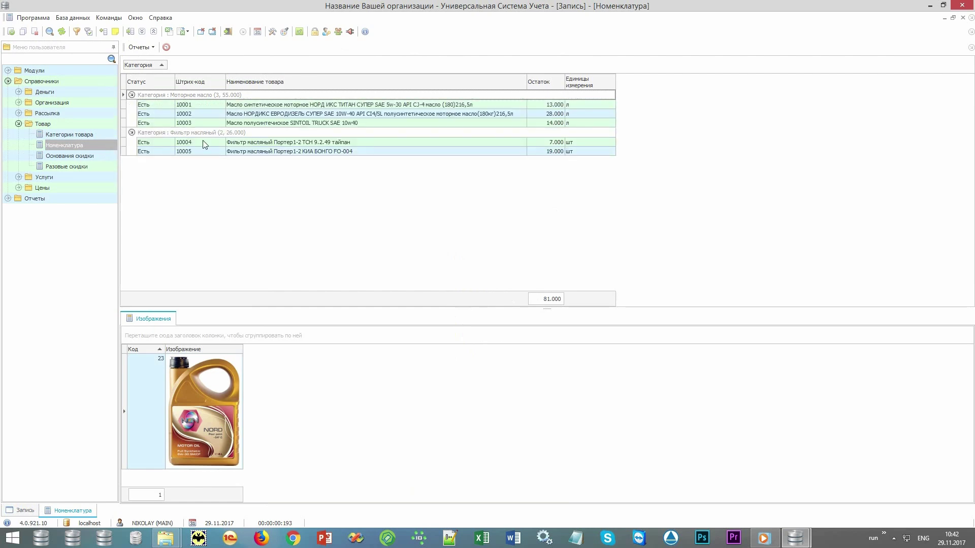
- Select individual motor oils and oil filters in the product list to view each product's image
{"action": "left_click", "coordinate": [281, 114]}
{"action": "left_click", "coordinate": [284, 123]}
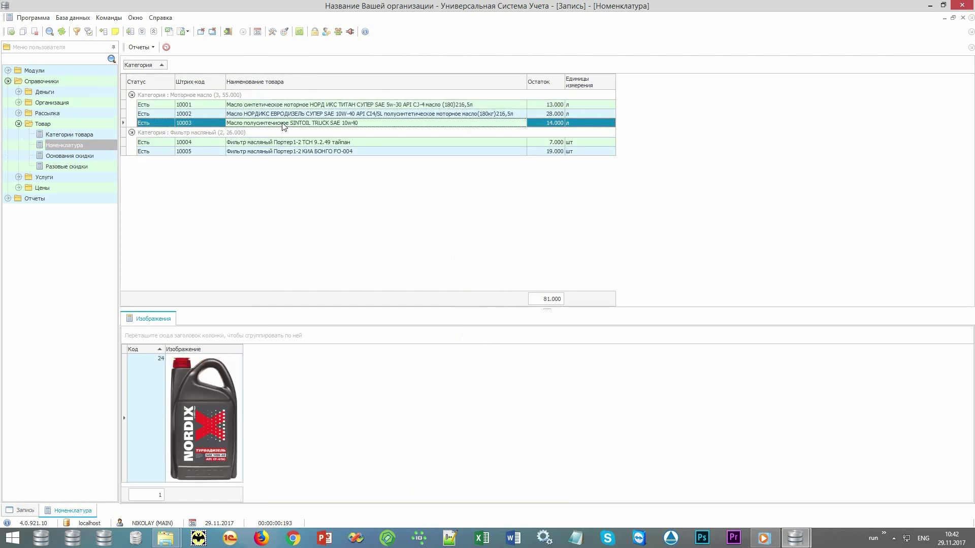
{"action": "left_click", "coordinate": [280, 142]}
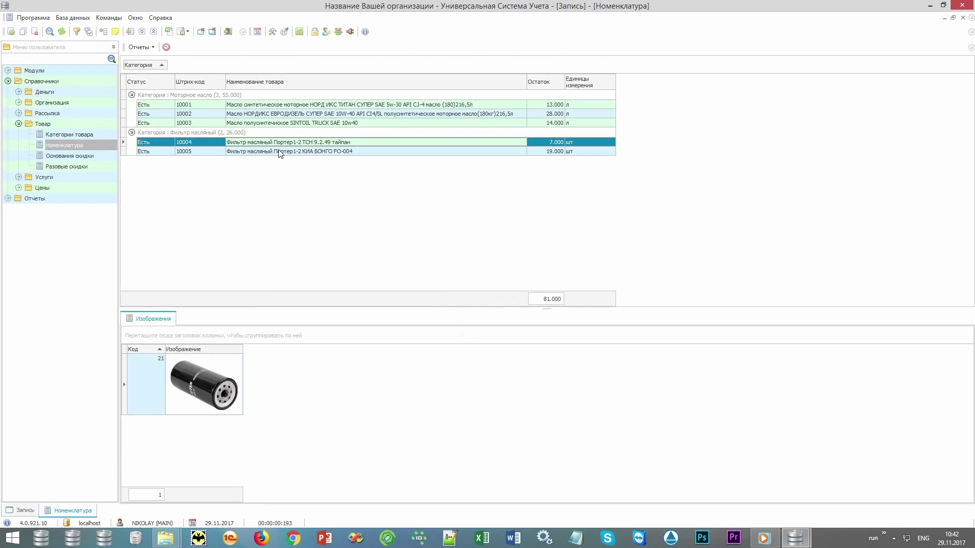
{"action": "left_click", "coordinate": [279, 151]}
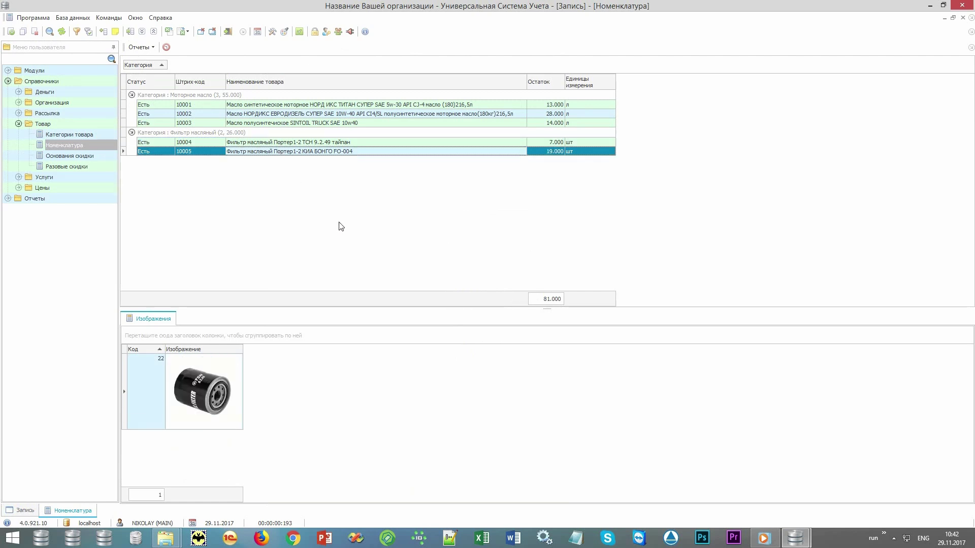
{"action": "left_click", "coordinate": [197, 152]}
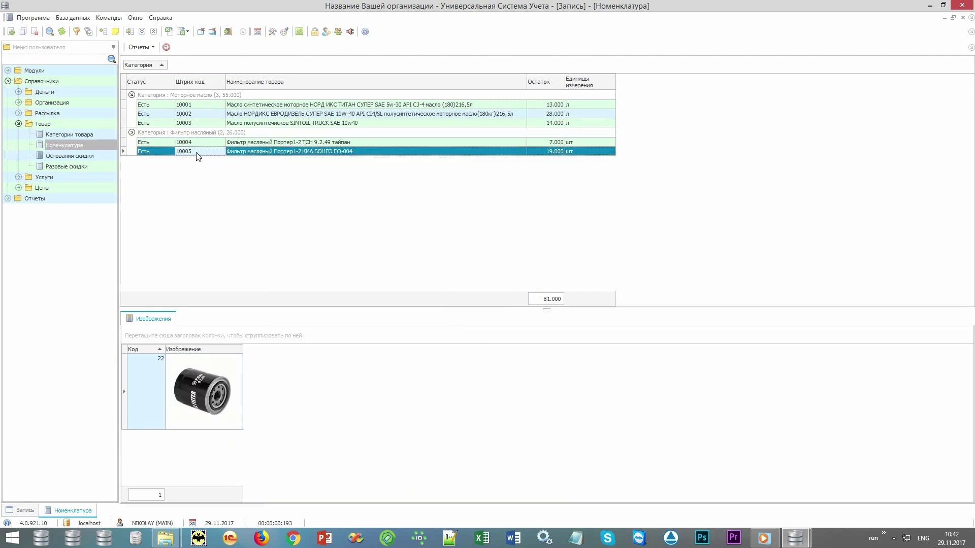
{"action": "left_click", "coordinate": [250, 154]}
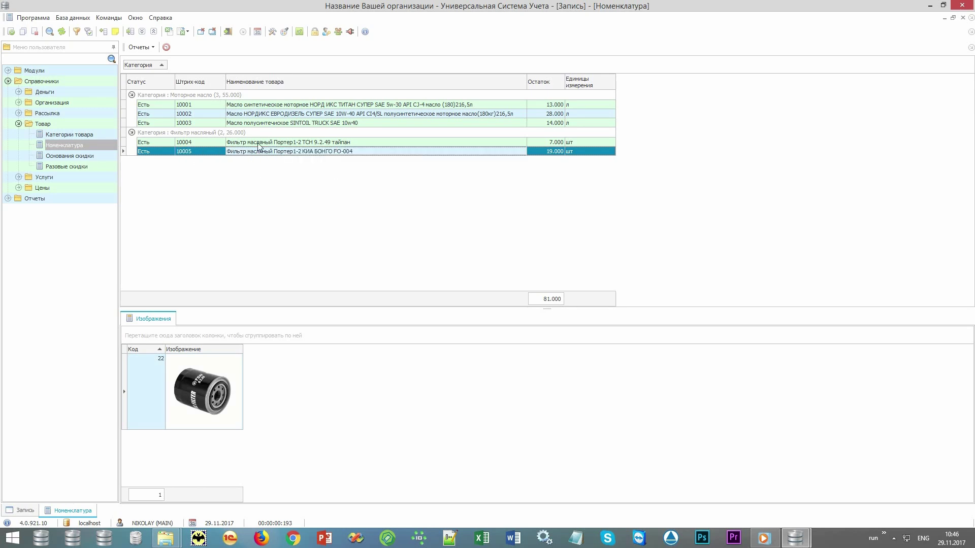
- Open the "Продажи" module in the "Склад" group and list all sales without any search criteria
{"action": "double_click", "coordinate": [42, 78]}
{"action": "double_click", "coordinate": [50, 74]}
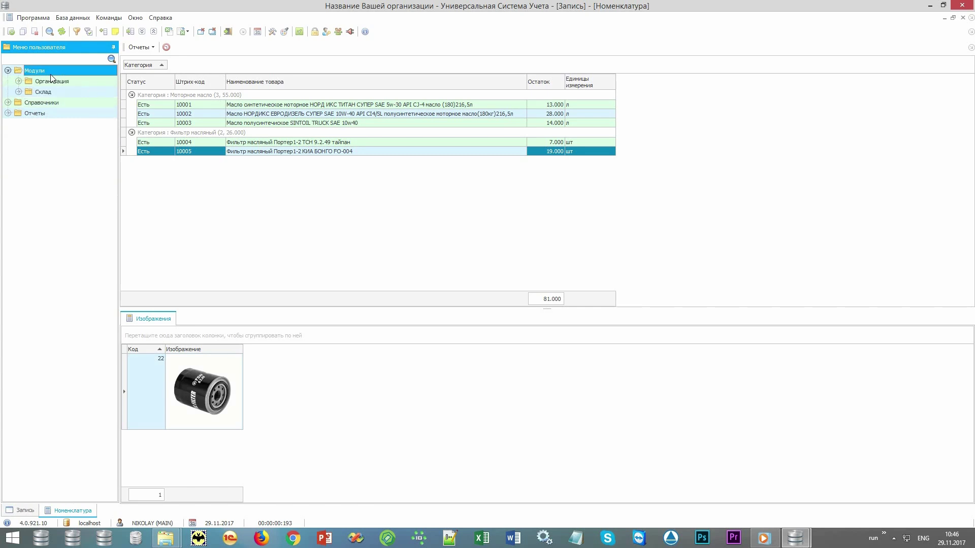
{"action": "double_click", "coordinate": [62, 90]}
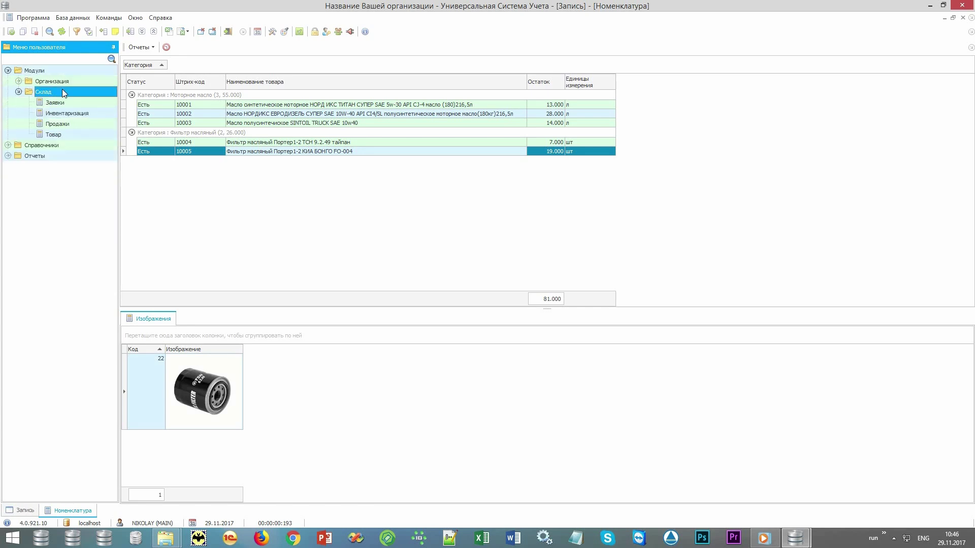
{"action": "double_click", "coordinate": [58, 124]}
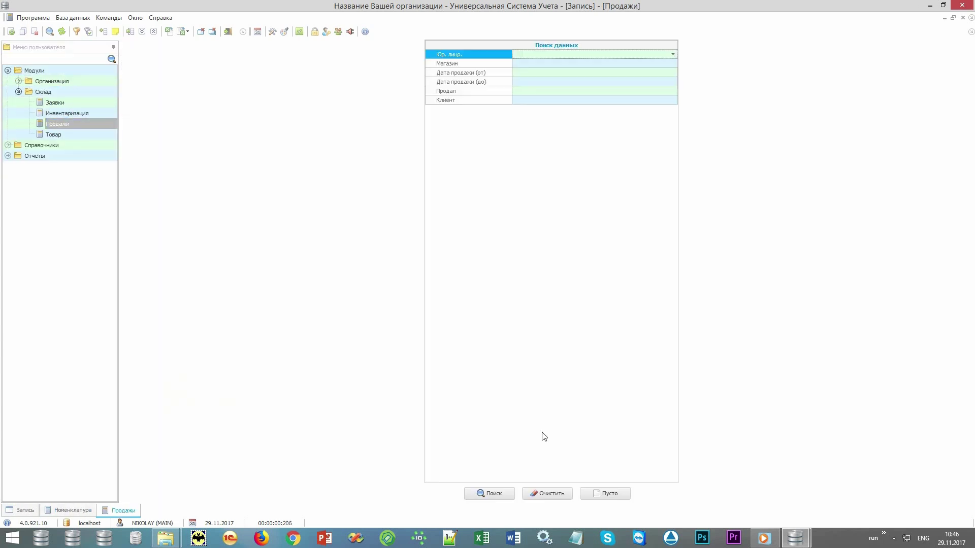
{"action": "left_click", "coordinate": [492, 493]}
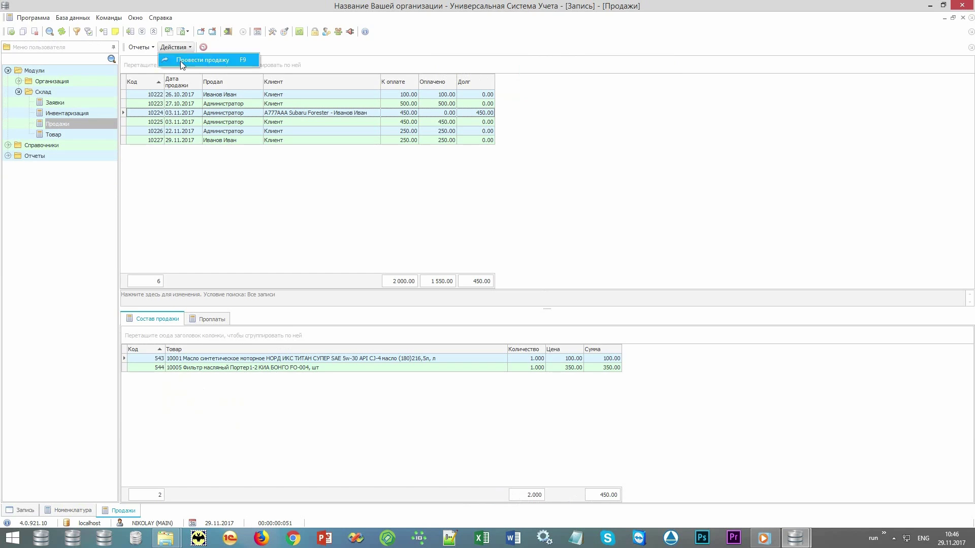
- Start a new sale and add one unit each of the products with barcodes 10001 and 10002
{"action": "key", "text": "Insert"}
{"action": "type", "text": "10001"}
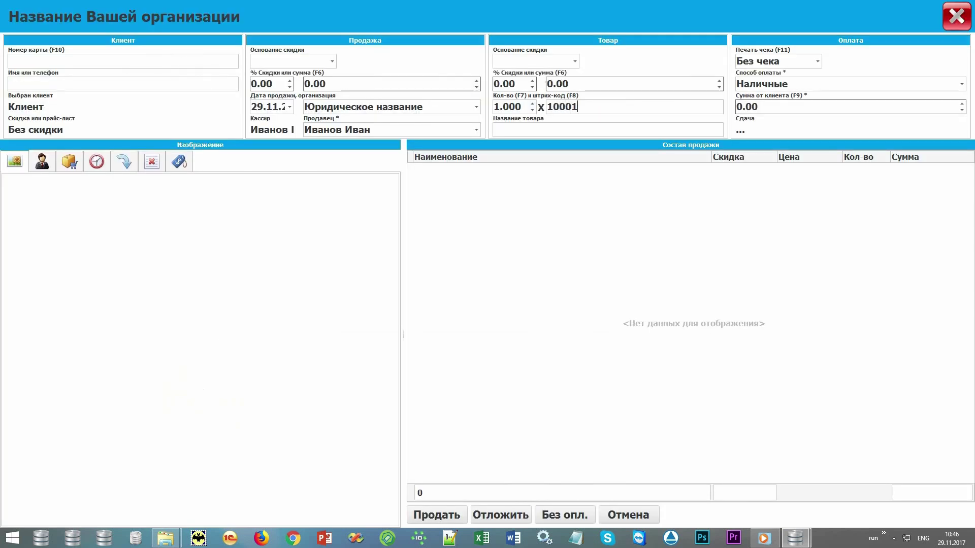
{"action": "key", "text": "Return"}
{"action": "type", "text": "10002"}
{"action": "key", "text": "Return"}
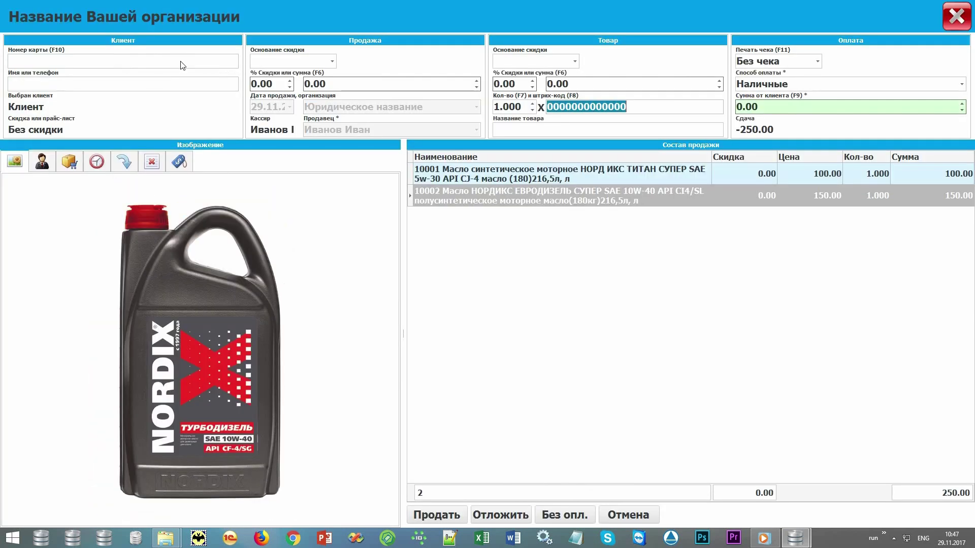
- Enter 500 as the amount received from the client, complete the cash sale and close the sale window
{"action": "key", "text": "F9"}
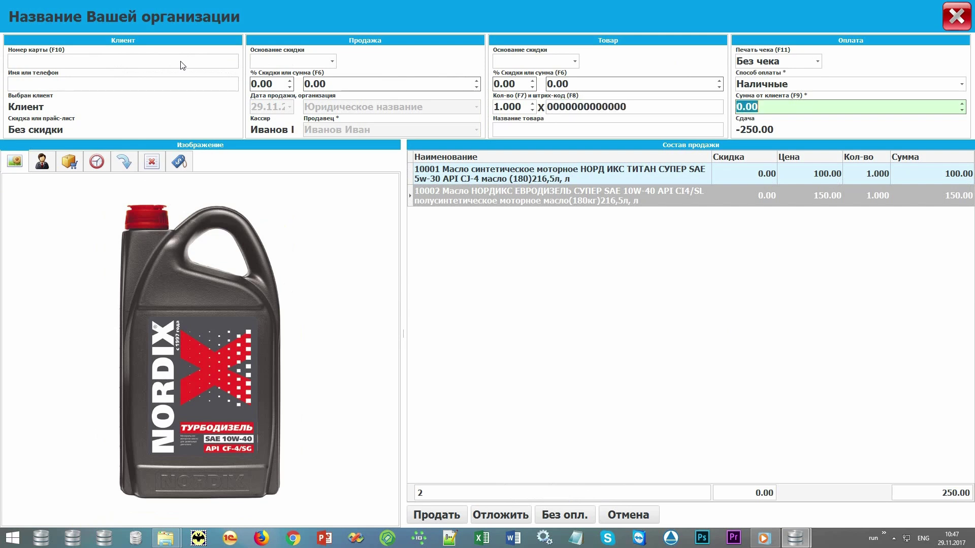
{"action": "type", "text": "500"}
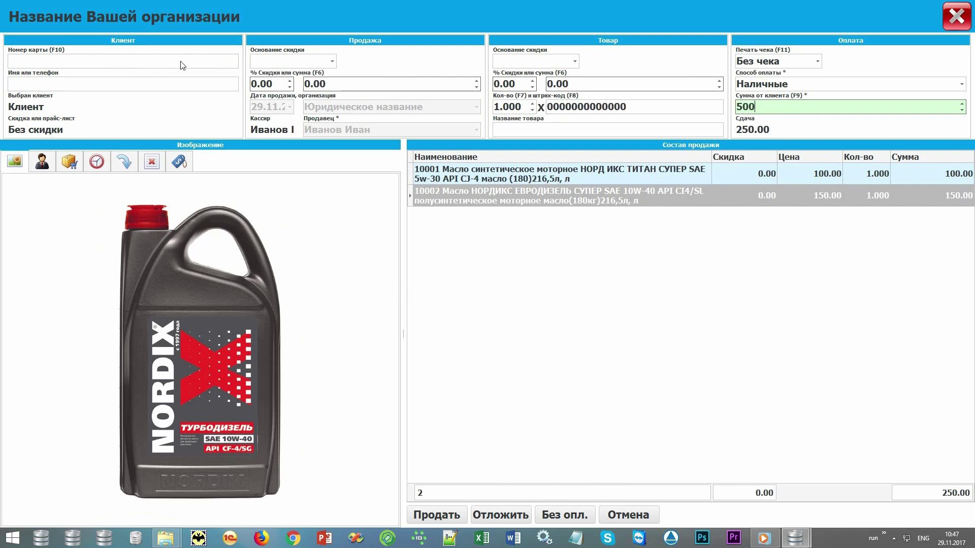
{"action": "key", "text": "Return"}
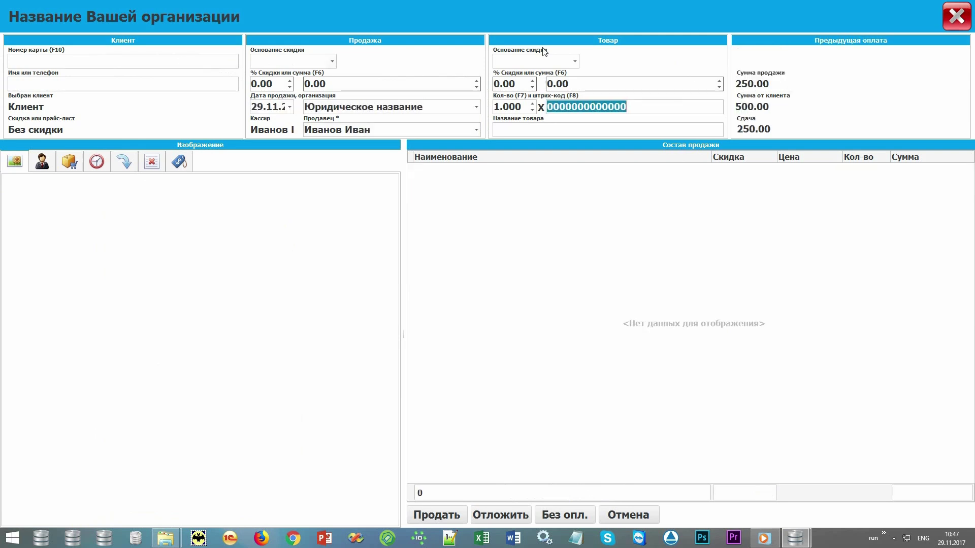
{"action": "left_click", "coordinate": [961, 15]}
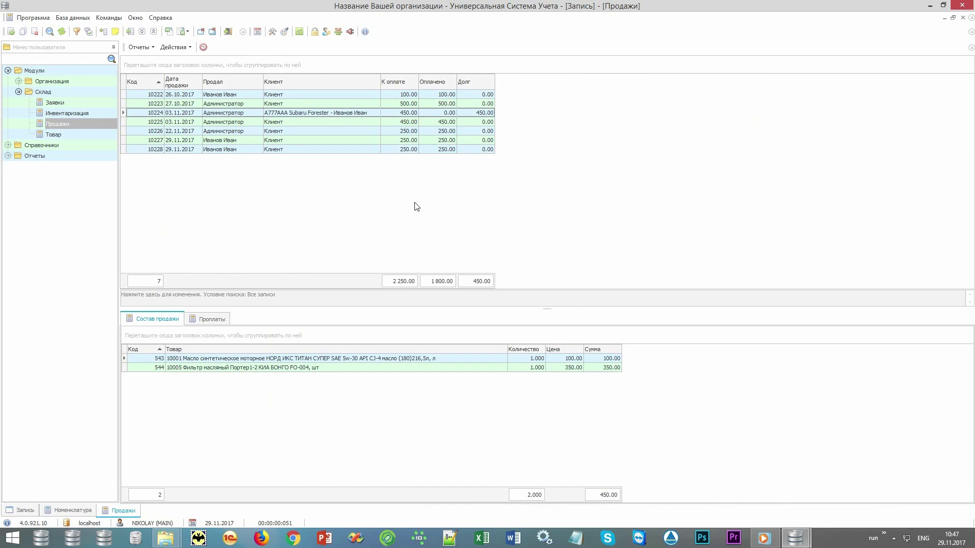
- Generate the "Чек" receipt for the newest sale, view it at 200% and close the report
{"action": "left_click", "coordinate": [364, 150]}
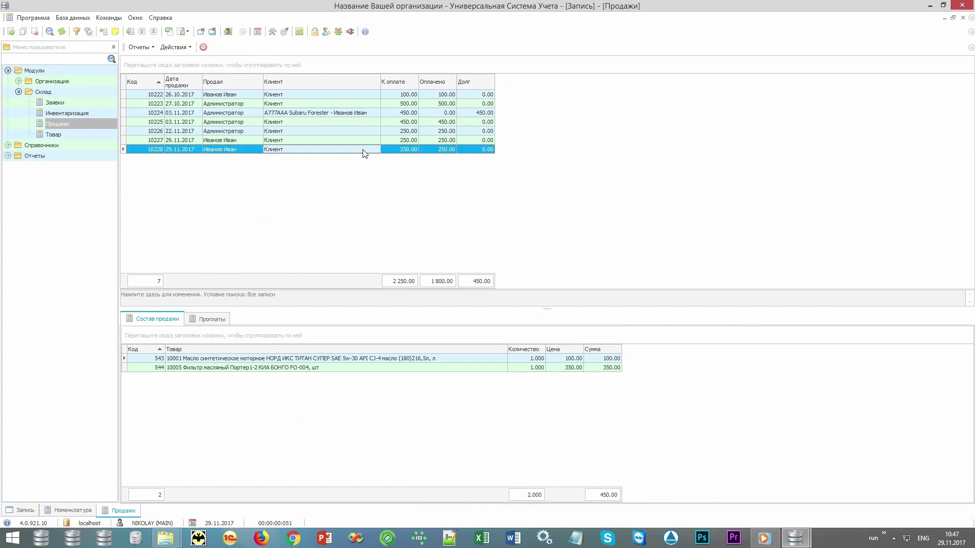
{"action": "left_click", "coordinate": [141, 48]}
{"action": "left_click", "coordinate": [153, 72]}
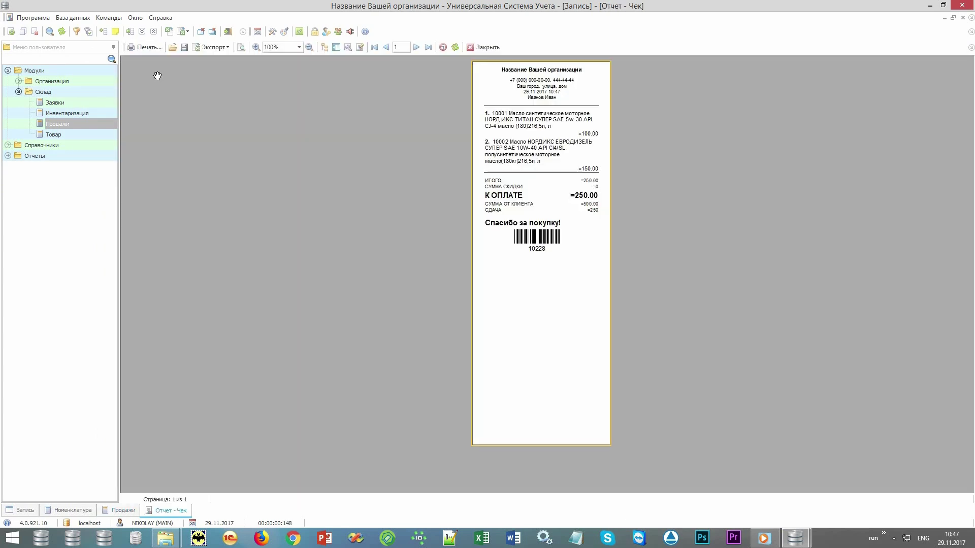
{"action": "scroll", "coordinate": [157, 75], "scroll_direction": "up", "scroll_amount": 4, "text": "ctrl"}
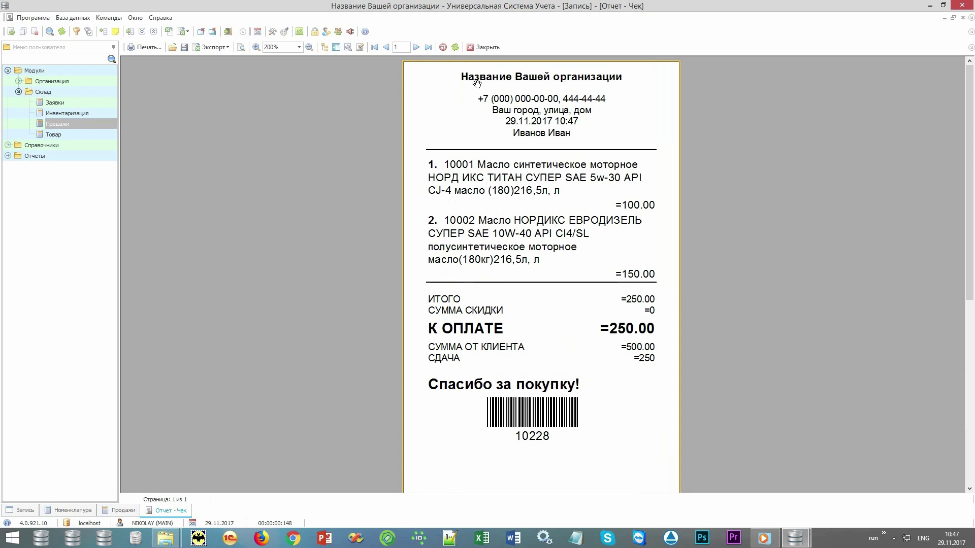
{"action": "left_click", "coordinate": [485, 47]}
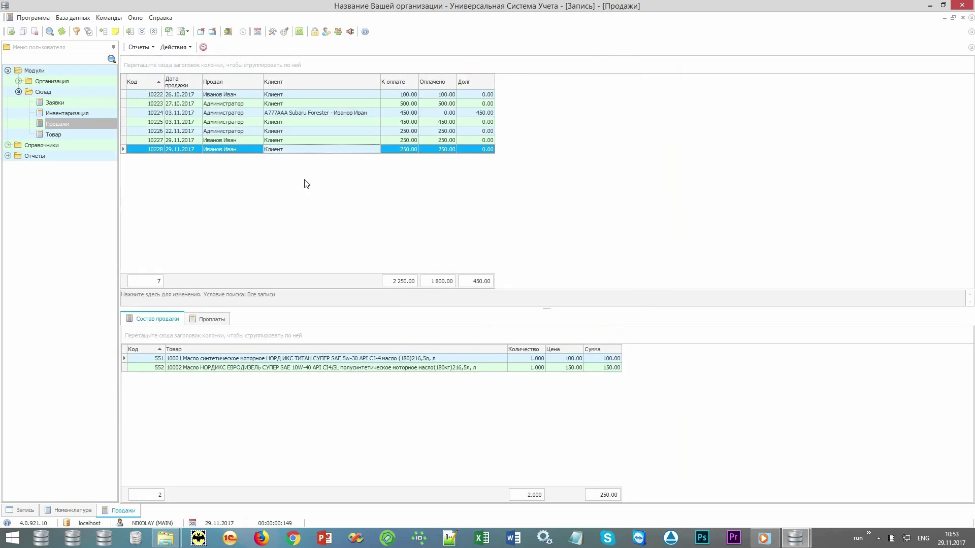
- List all requests in the "Заявки" module and start a new request with "Администратор" as the executor
{"action": "left_click", "coordinate": [94, 102]}
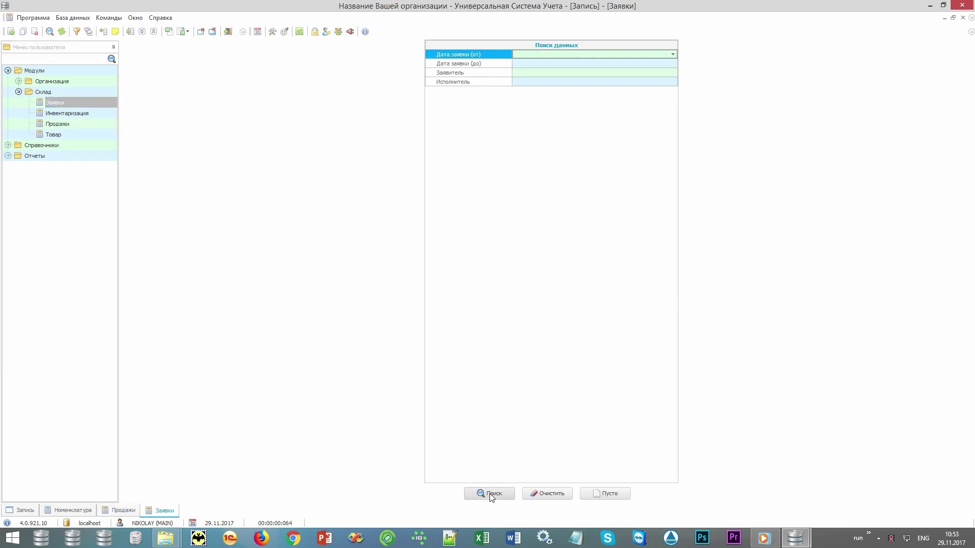
{"action": "left_click", "coordinate": [491, 494]}
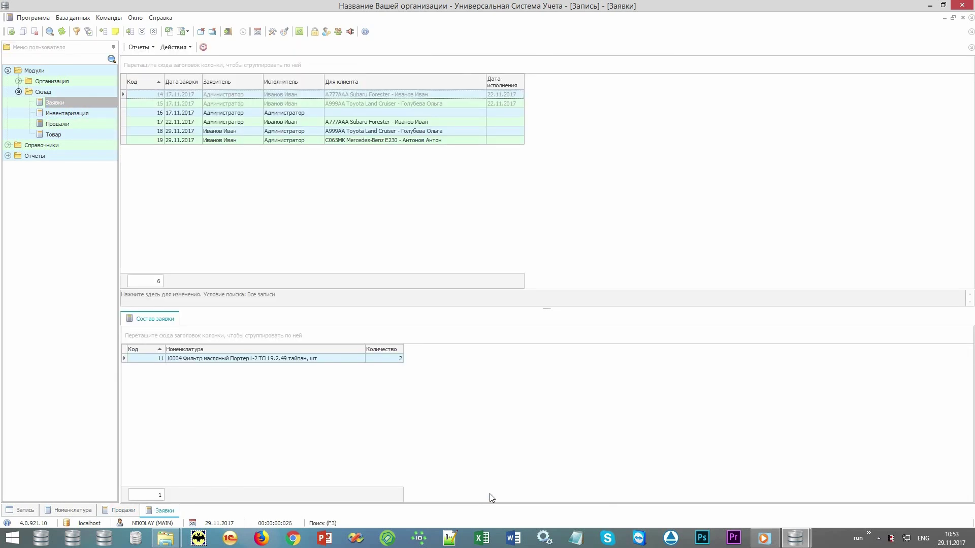
{"action": "right_click", "coordinate": [399, 165]}
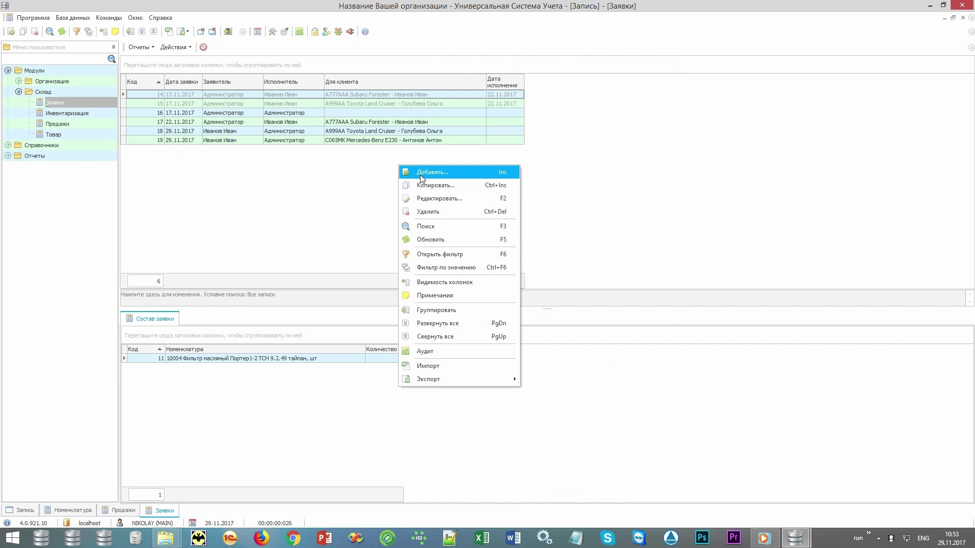
{"action": "left_click", "coordinate": [420, 172]}
{"action": "key", "text": "Return"}
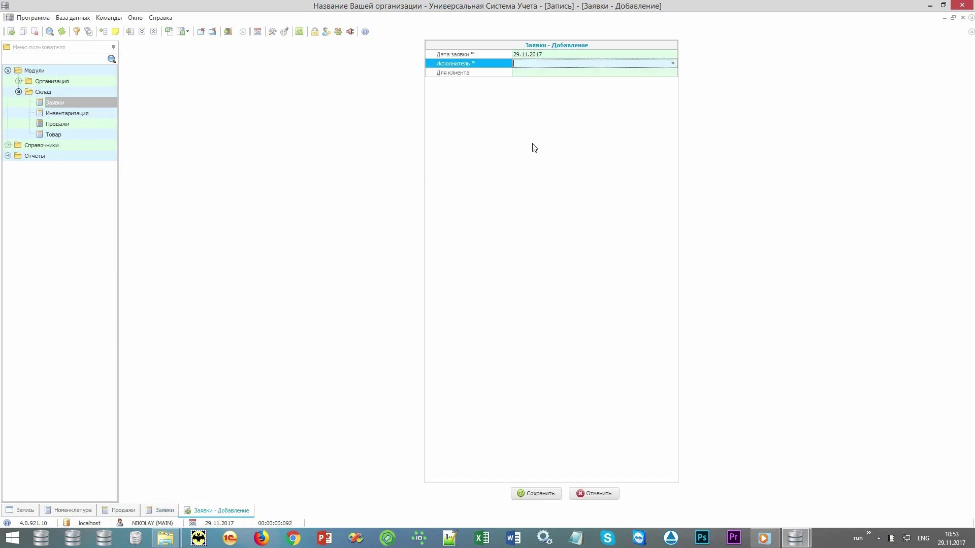
{"action": "key", "text": "Down"}
{"action": "key", "text": "Return"}
{"action": "key", "text": "Return"}
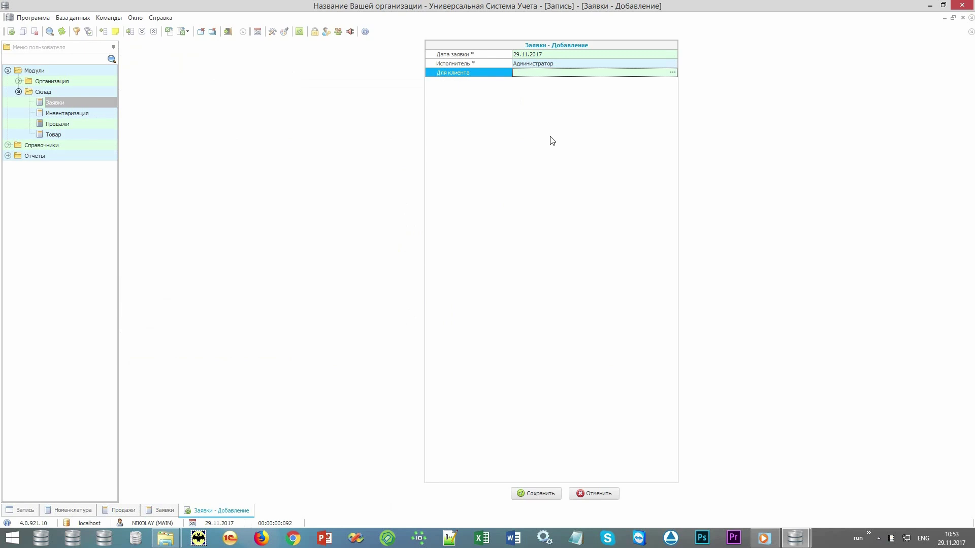
- Choose the Mercedes-Benz E230 owner as the request's client and save the request
{"action": "left_click", "coordinate": [673, 73]}
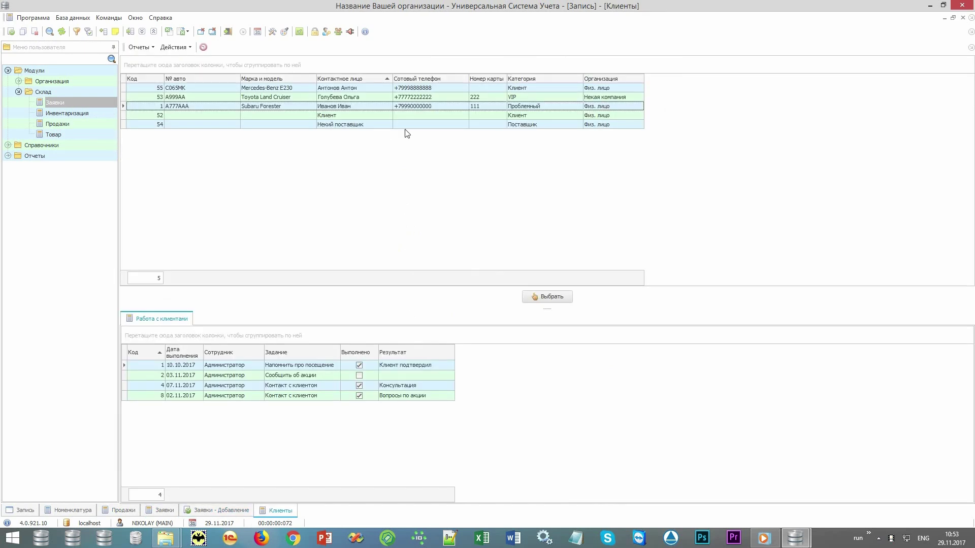
{"action": "double_click", "coordinate": [379, 89]}
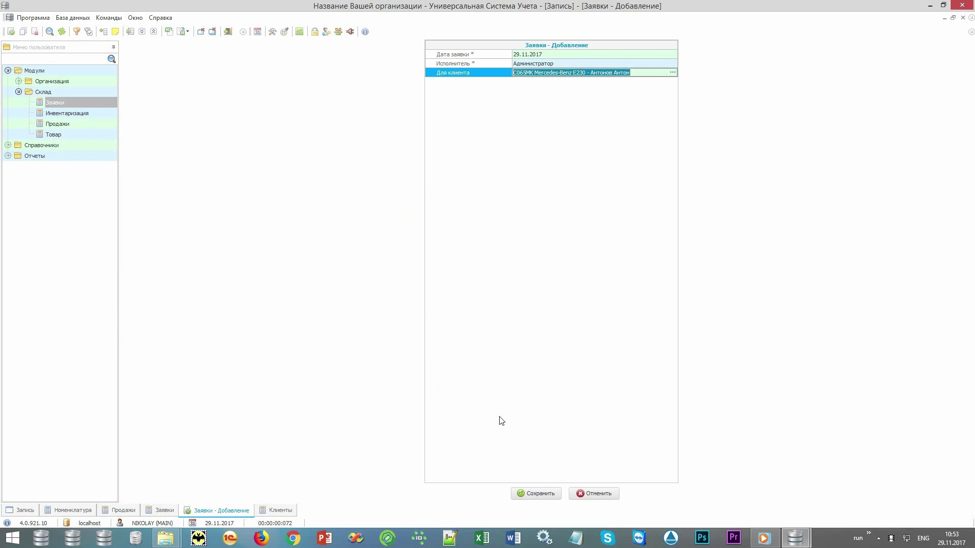
{"action": "left_click", "coordinate": [534, 495]}
- Add one unit of the oil filter with barcode 10005 to the contents of the new request
{"action": "right_click", "coordinate": [460, 223]}
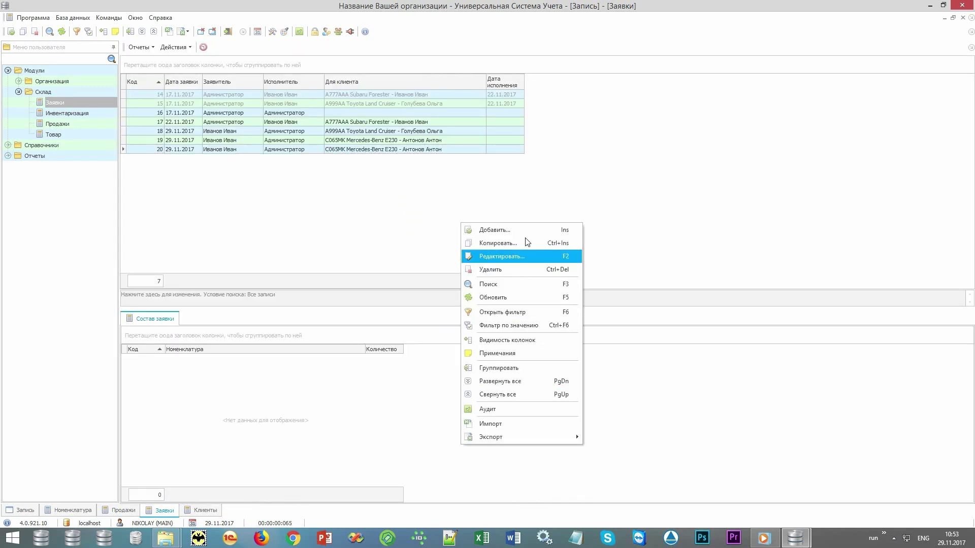
{"action": "left_click", "coordinate": [526, 231]}
{"action": "key", "text": "Down"}
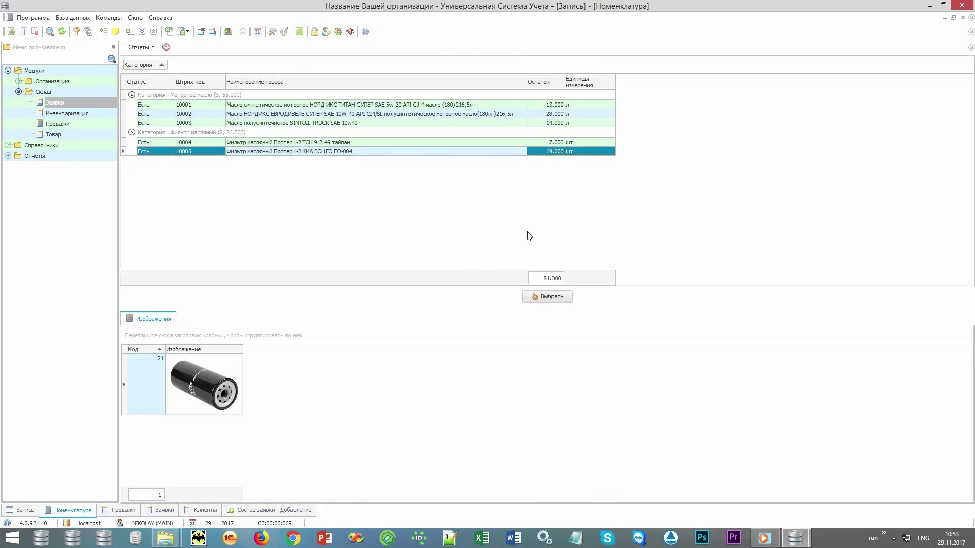
{"action": "key", "text": "Return"}
{"action": "key", "text": "Return"}
{"action": "key", "text": "Return"}
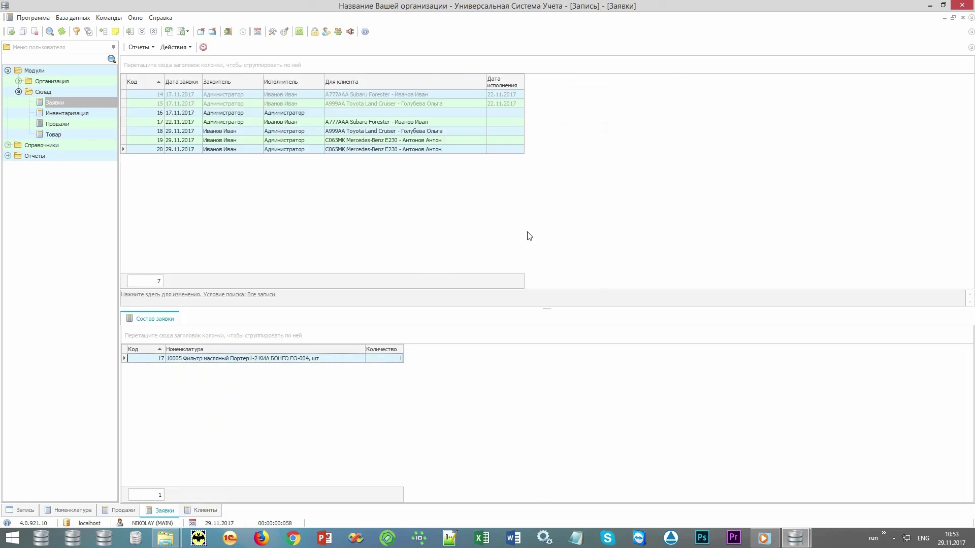
- Generate the "Заявка" report for the new request, view it and close the report
{"action": "left_click", "coordinate": [140, 47]}
{"action": "left_click", "coordinate": [147, 58]}
{"action": "scroll", "coordinate": [486, 211], "scroll_direction": "up", "scroll_amount": 3}
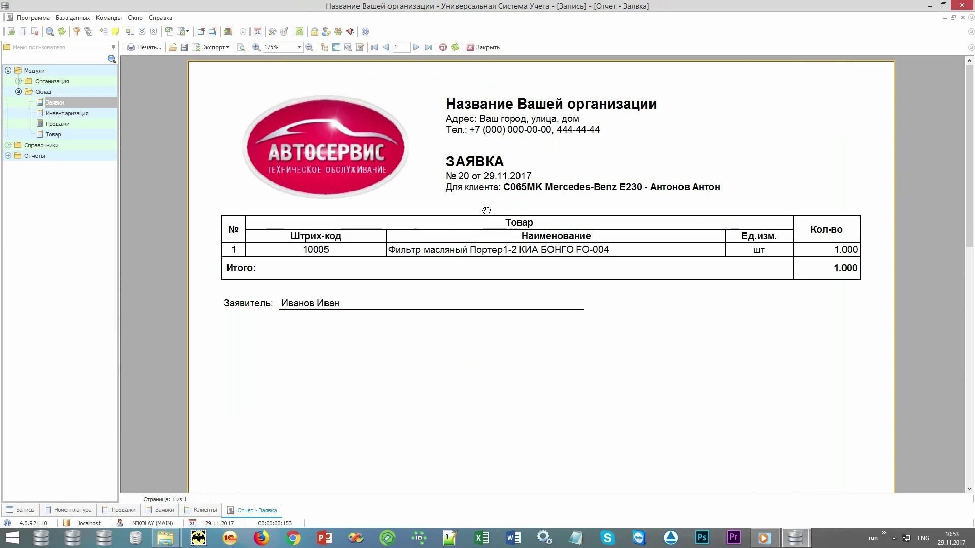
{"action": "left_click", "coordinate": [483, 47]}
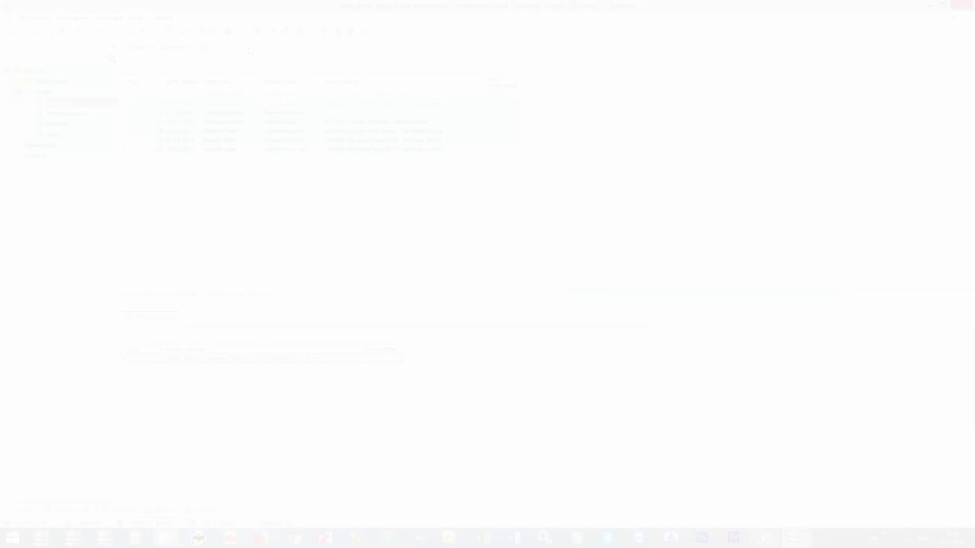
- Open the appointment schedule and view the calendar for the end of its date range
{"action": "left_click", "coordinate": [257, 31]}
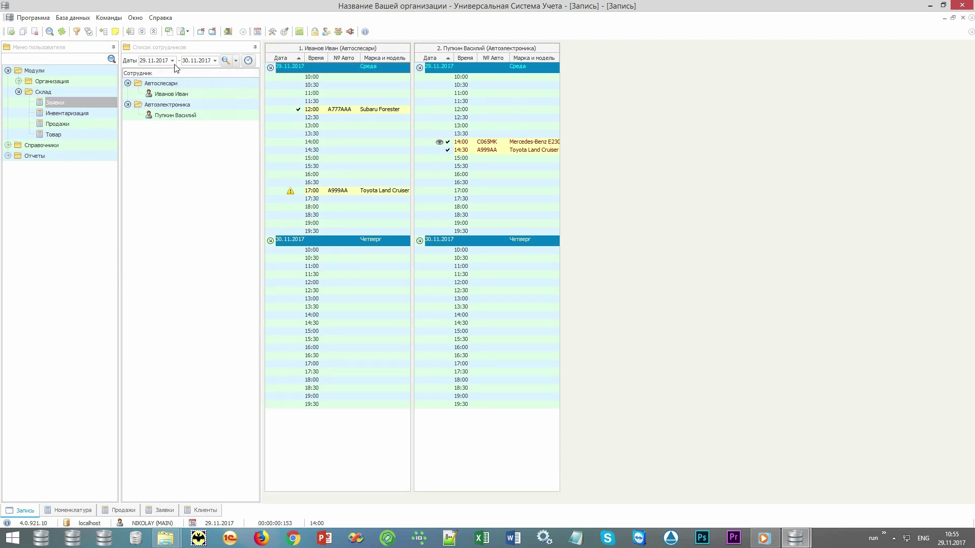
{"action": "left_click", "coordinate": [215, 61]}
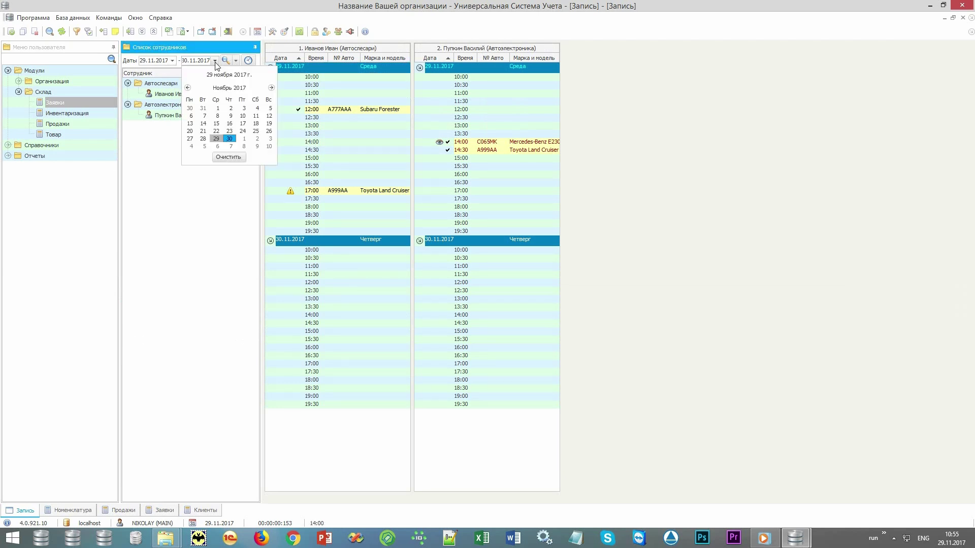
{"action": "left_click", "coordinate": [214, 60]}
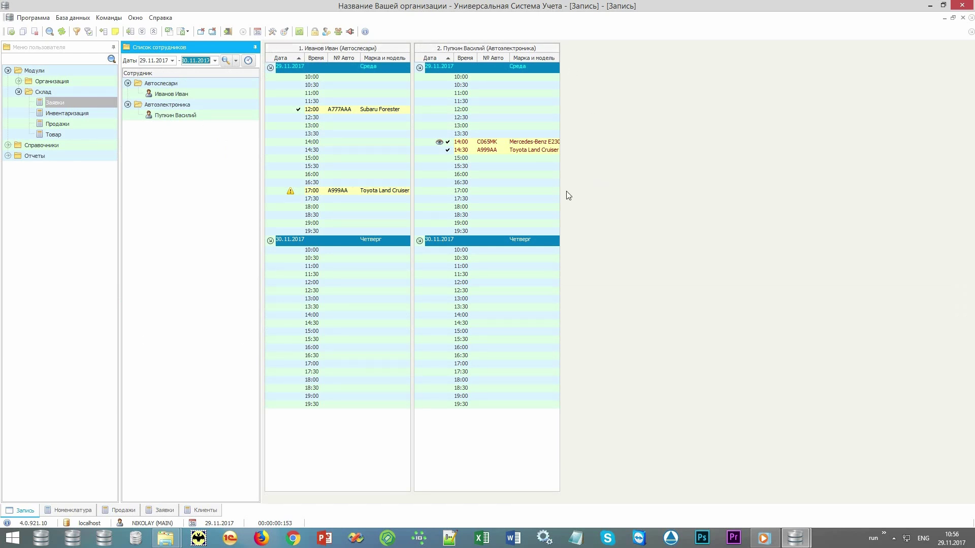
- Start an 18:30 booking on 29.11.2017 for the auto electronics specialist and examine the Subaru Forester record in the client list
{"action": "double_click", "coordinate": [524, 214]}
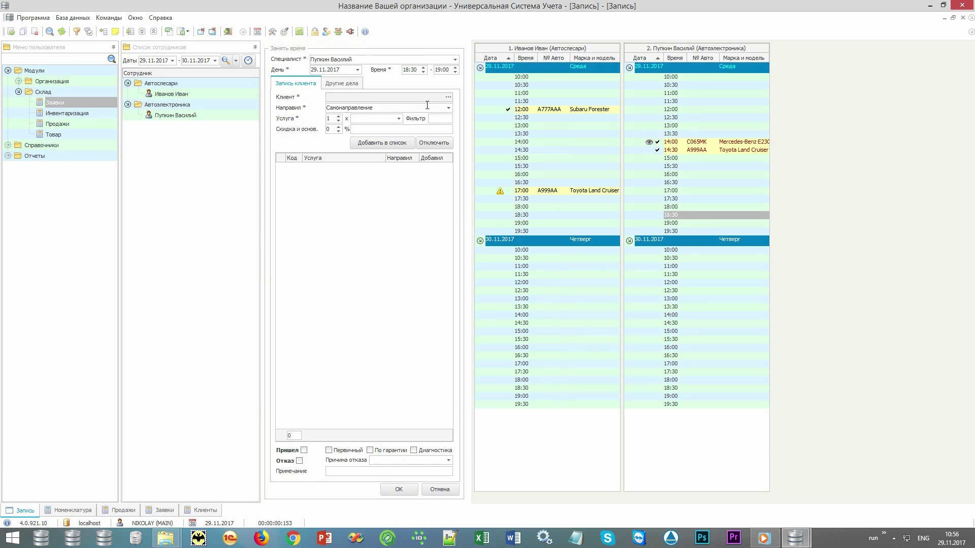
{"action": "left_click", "coordinate": [448, 97]}
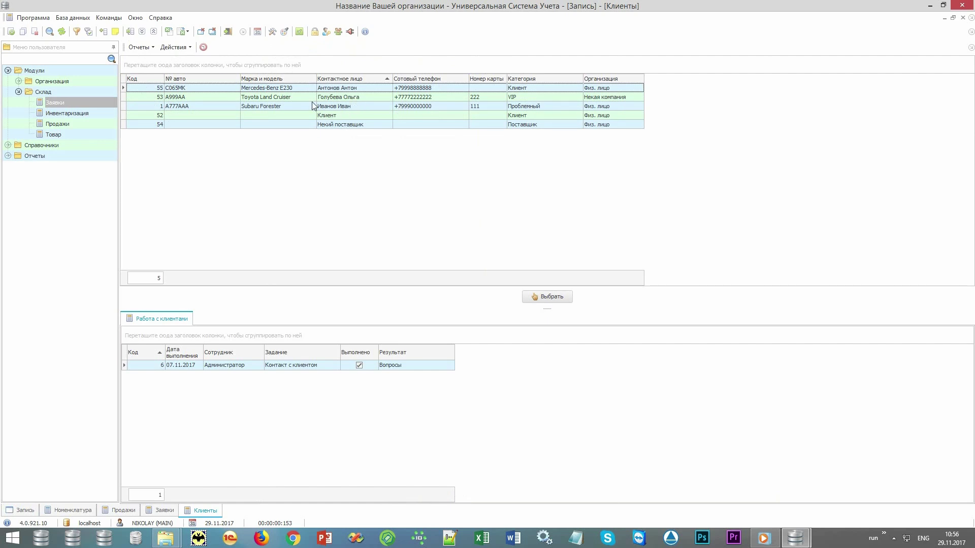
{"action": "left_click", "coordinate": [218, 107]}
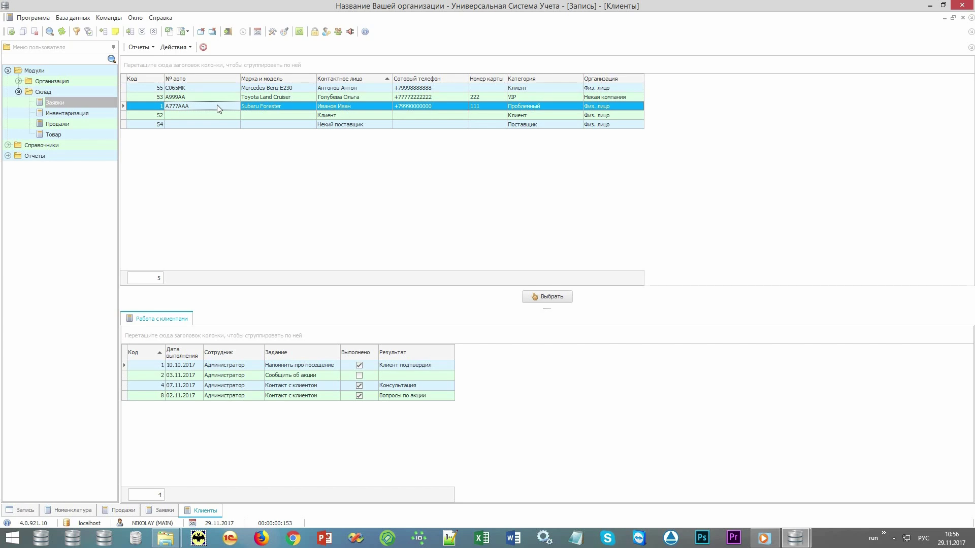
{"action": "left_click", "coordinate": [493, 106]}
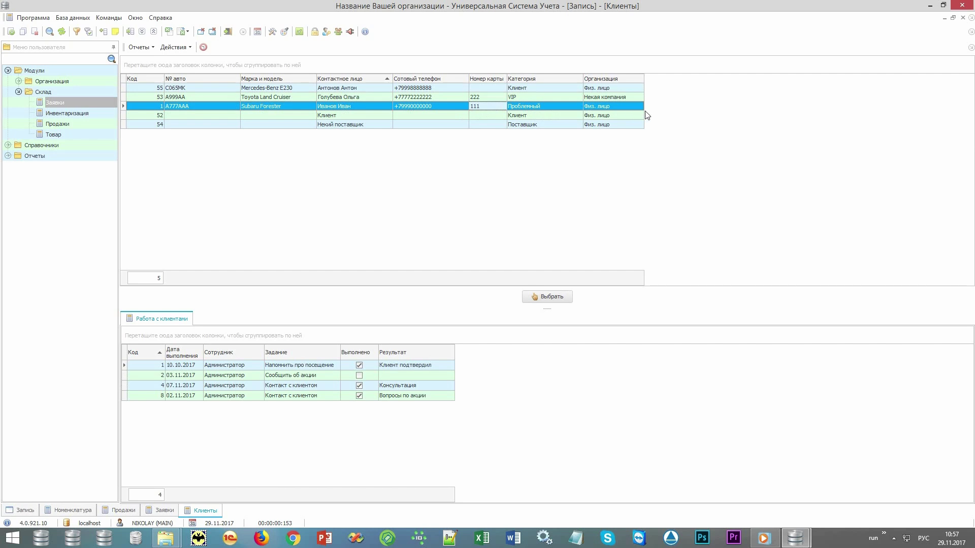
- Start a new client record with car number x000xx and the model Subaru Forester
{"action": "right_click", "coordinate": [370, 150]}
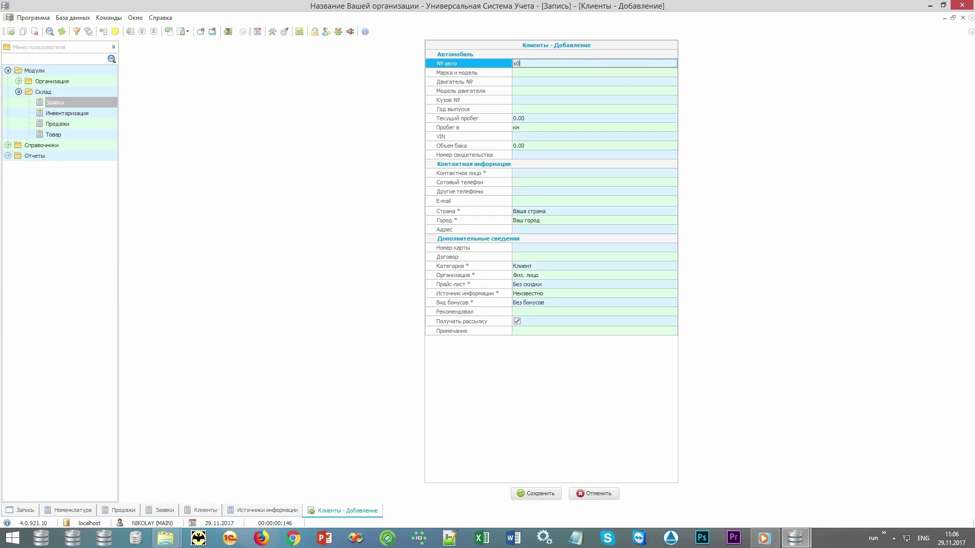
{"action": "type", "text": "00xx"}
{"action": "key", "text": "Return"}
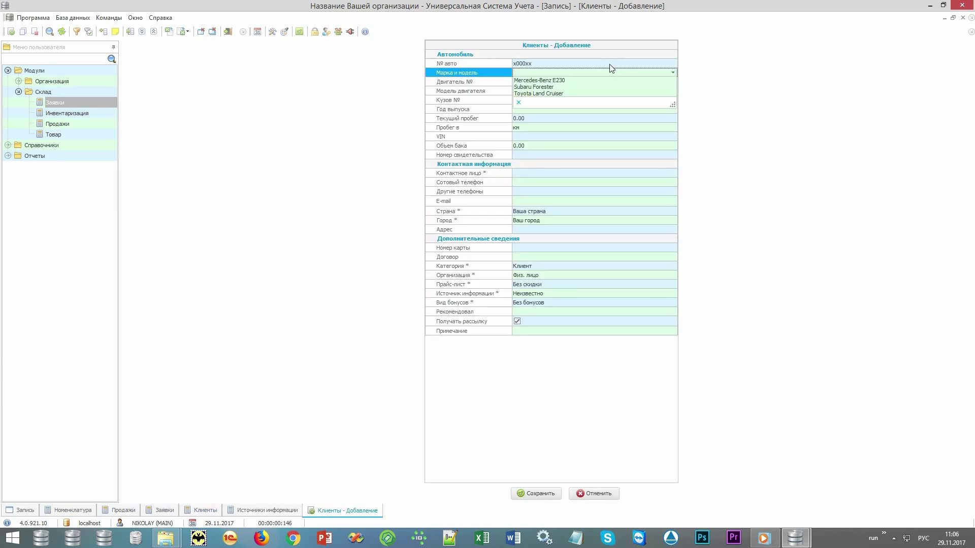
{"action": "key", "text": "Down"}
{"action": "key", "text": "Down"}
{"action": "key", "text": "Return"}
{"action": "key", "text": "Return"}
{"action": "key", "text": "Return"}
{"action": "key", "text": "Return"}
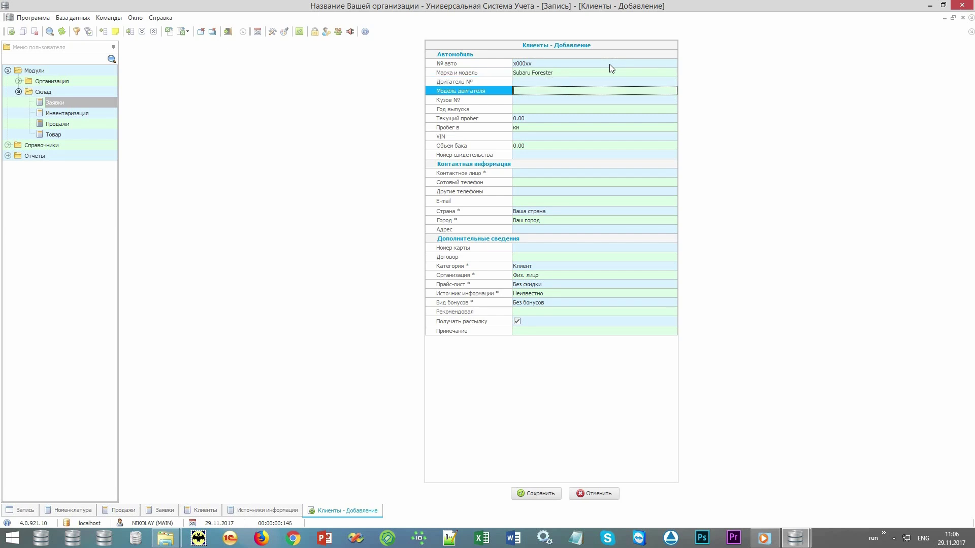
- Set the car's production year to 2010, current mileage to 9000 and tank volume to 60, and enter its VIN
{"action": "key", "text": "Return"}
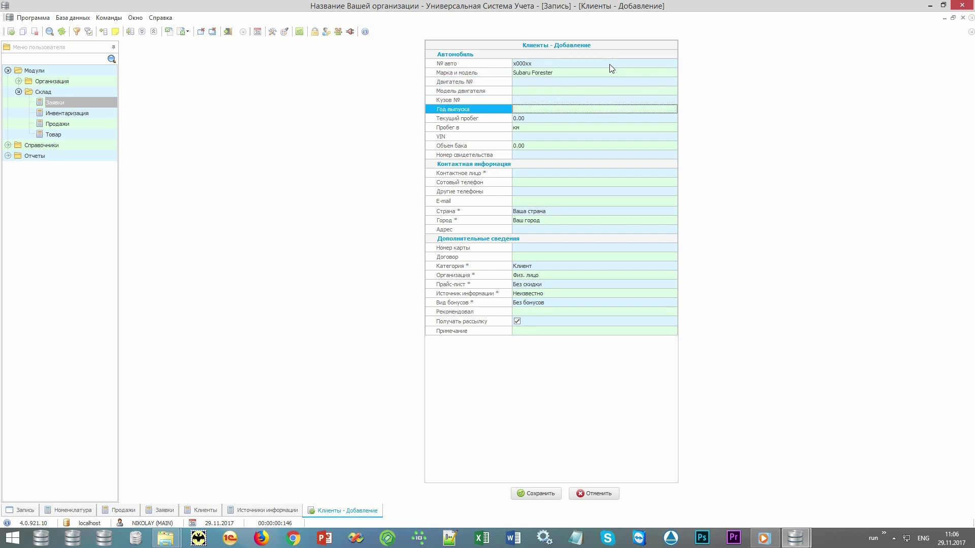
{"action": "type", "text": "2010"}
{"action": "key", "text": "Return"}
{"action": "type", "text": "9000"}
{"action": "key", "text": "Return"}
{"action": "key", "text": "Return"}
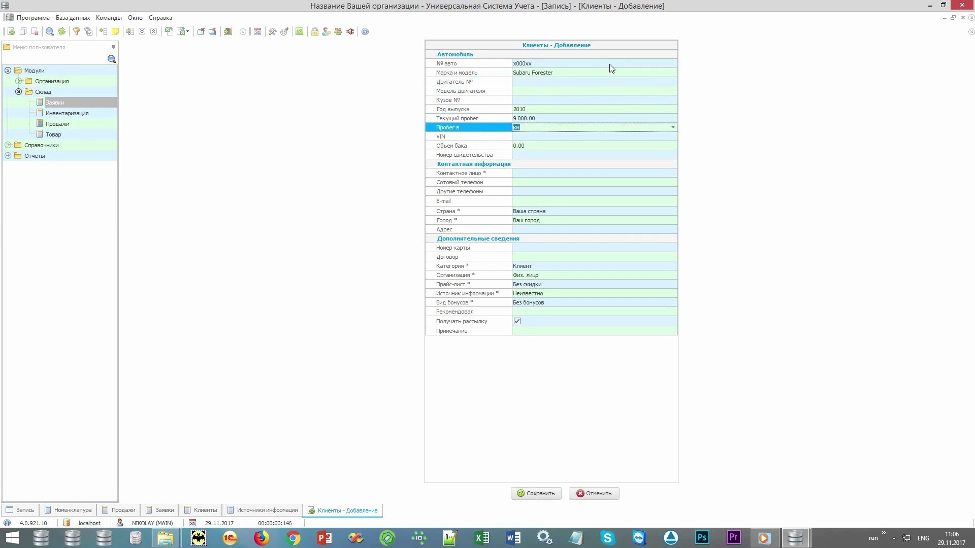
{"action": "type", "text": "1212121651615616"}
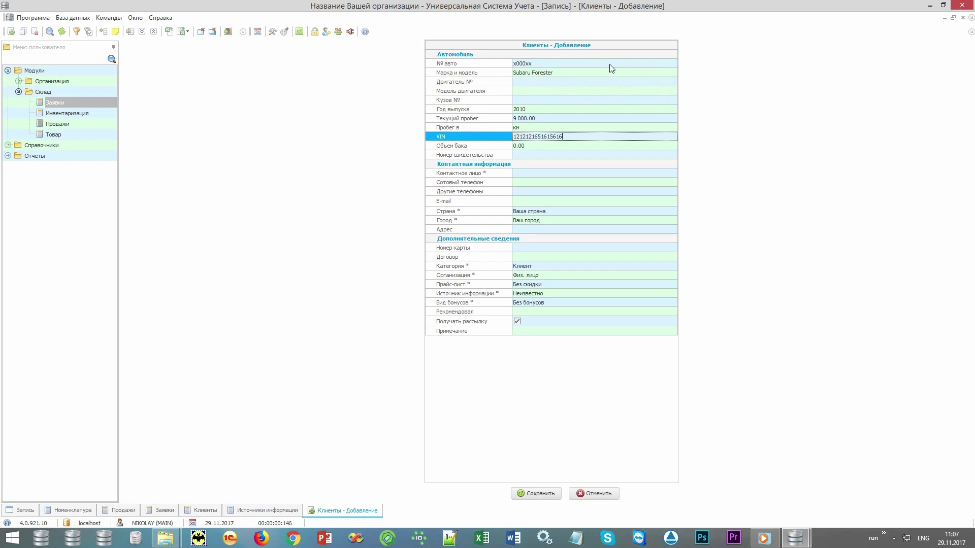
{"action": "key", "text": "Return"}
{"action": "type", "text": "60"}
{"action": "key", "text": "Return"}
{"action": "key", "text": "Return"}
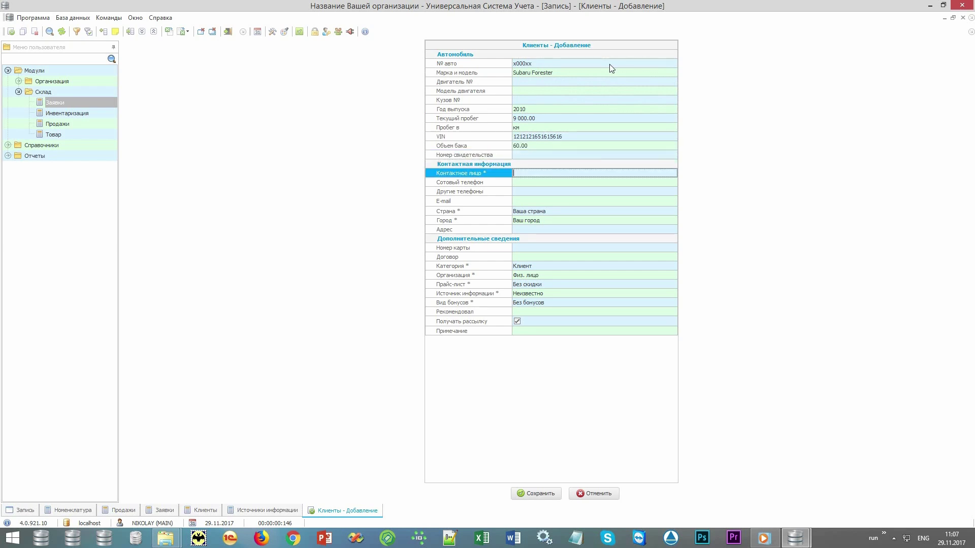
- Enter the contact person's full name, mobile phone and other phone number in the client record
{"action": "key", "text": "alt+shift"}
{"action": "type", "text": "Петров Петр"}
{"action": "key", "text": "Return"}
{"action": "type", "text": "+7"}
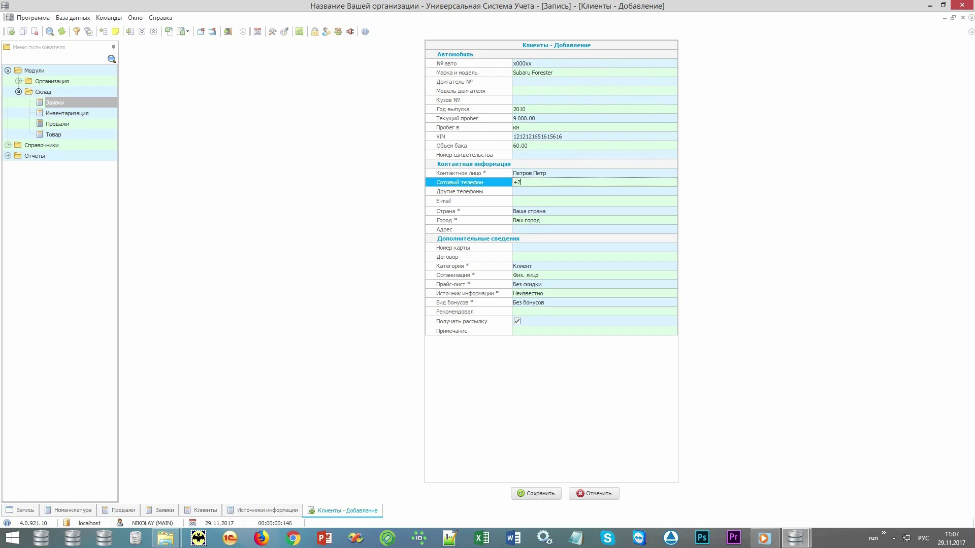
{"action": "type", "text": "9999999999999999"}
{"action": "key", "text": "Return"}
{"action": "type", "text": "3333333"}
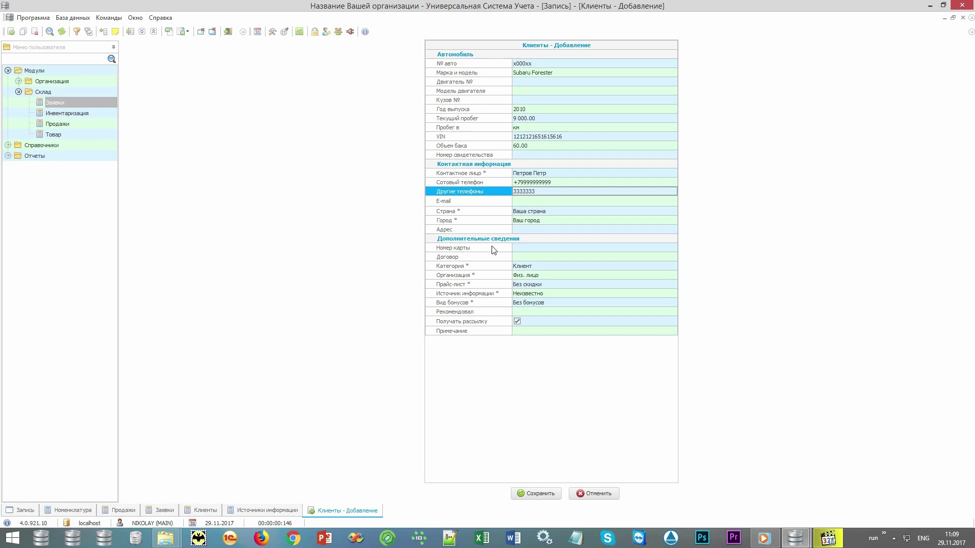
- Enter the client's card number and set the category to VIP
{"action": "left_click", "coordinate": [490, 248]}
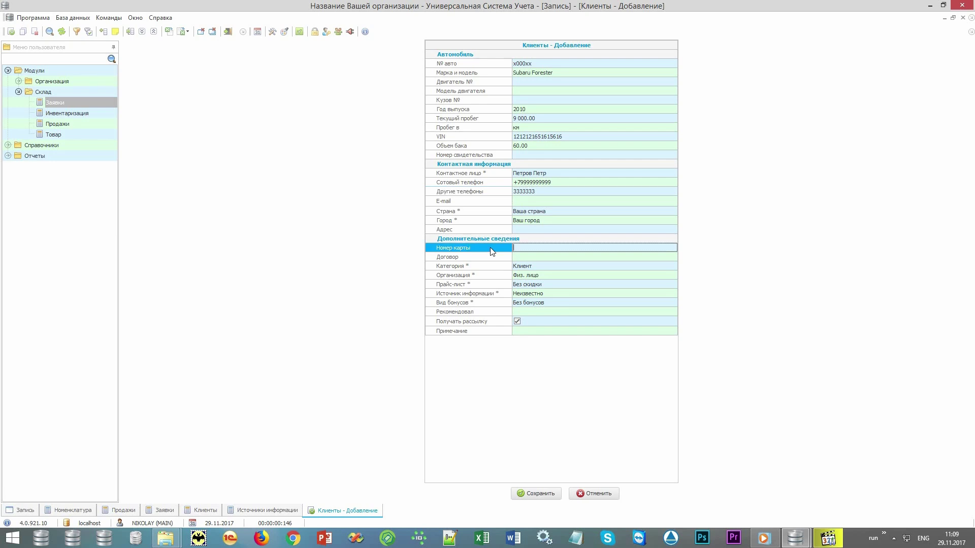
{"action": "type", "text": "999"}
{"action": "left_click", "coordinate": [490, 267]}
{"action": "left_click", "coordinate": [672, 266]}
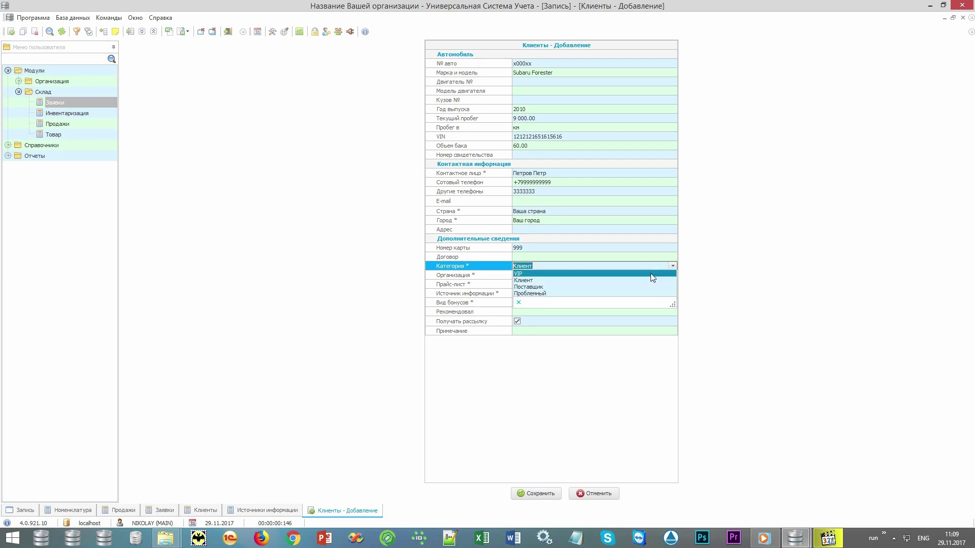
{"action": "left_click", "coordinate": [651, 273]}
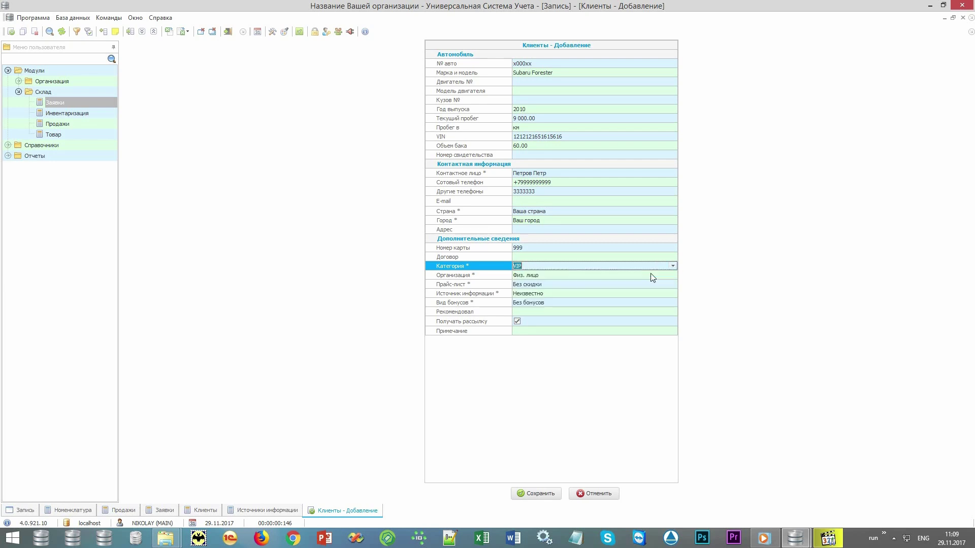
- Review the client's organization and price list fields, and set the information source to "Сайт"
{"action": "left_click", "coordinate": [489, 277]}
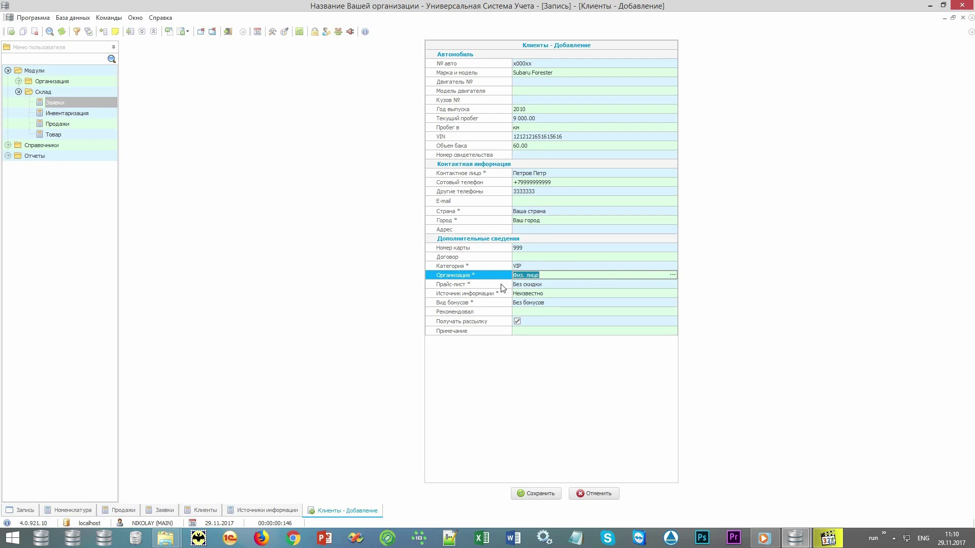
{"action": "left_click", "coordinate": [501, 286]}
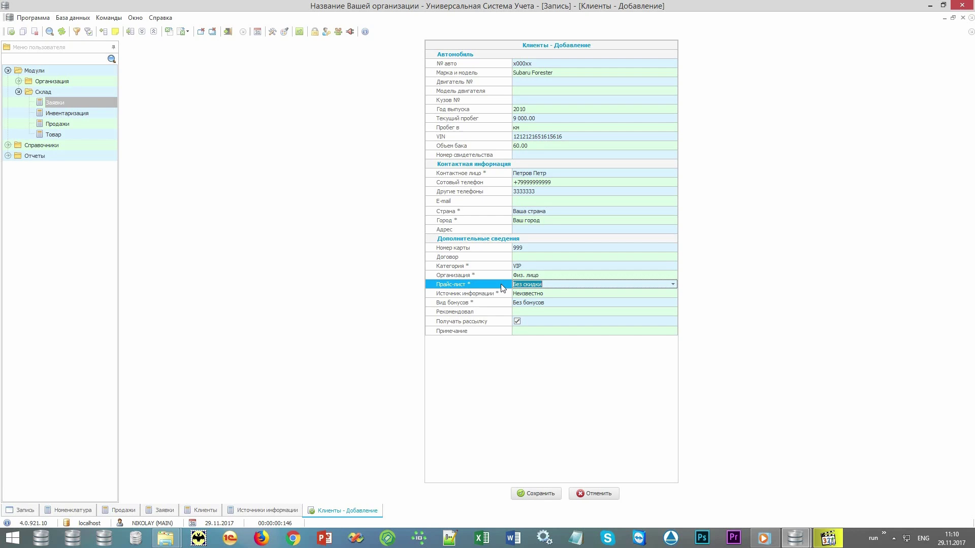
{"action": "left_click", "coordinate": [503, 294]}
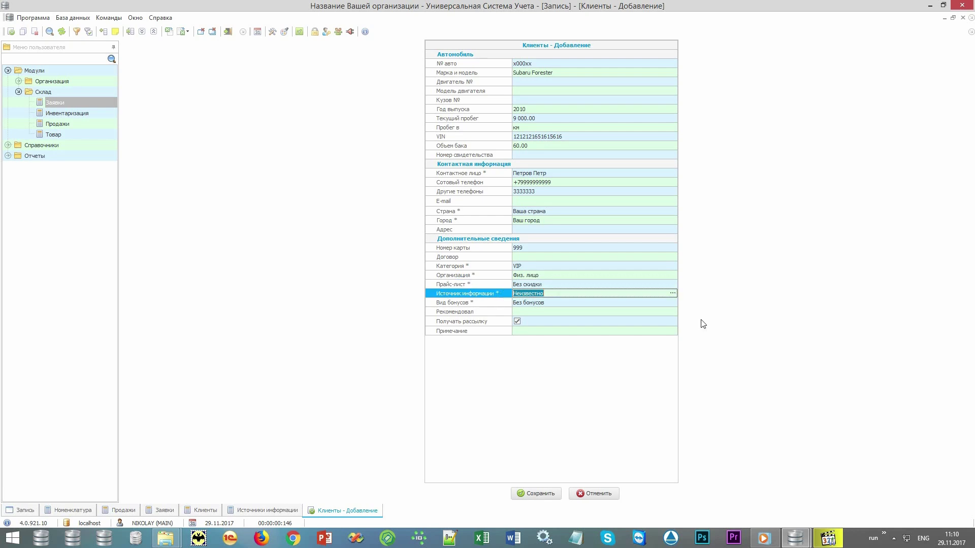
{"action": "left_click", "coordinate": [670, 293]}
{"action": "double_click", "coordinate": [227, 97]}
{"action": "left_click", "coordinate": [504, 311]}
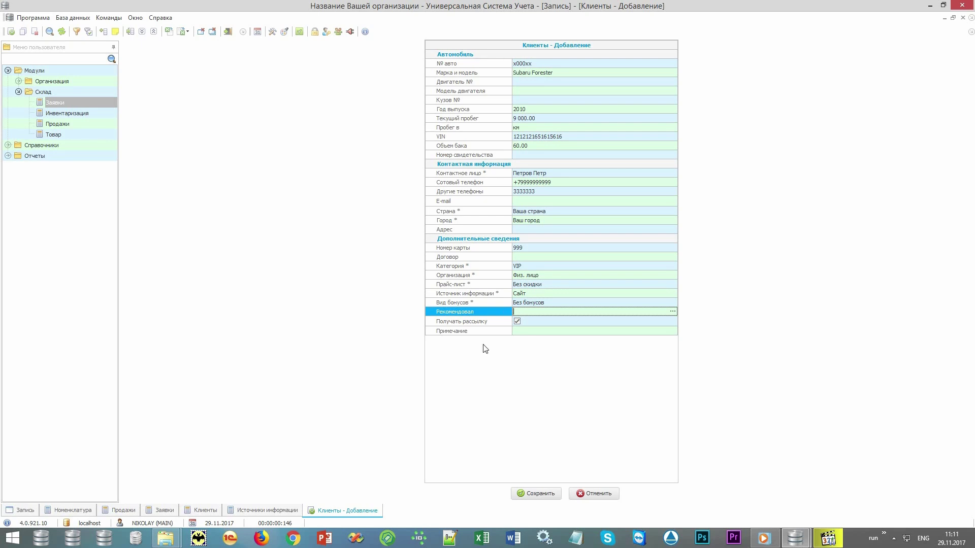
- Save the new client record and choose that client for the appointment
{"action": "left_click", "coordinate": [552, 492]}
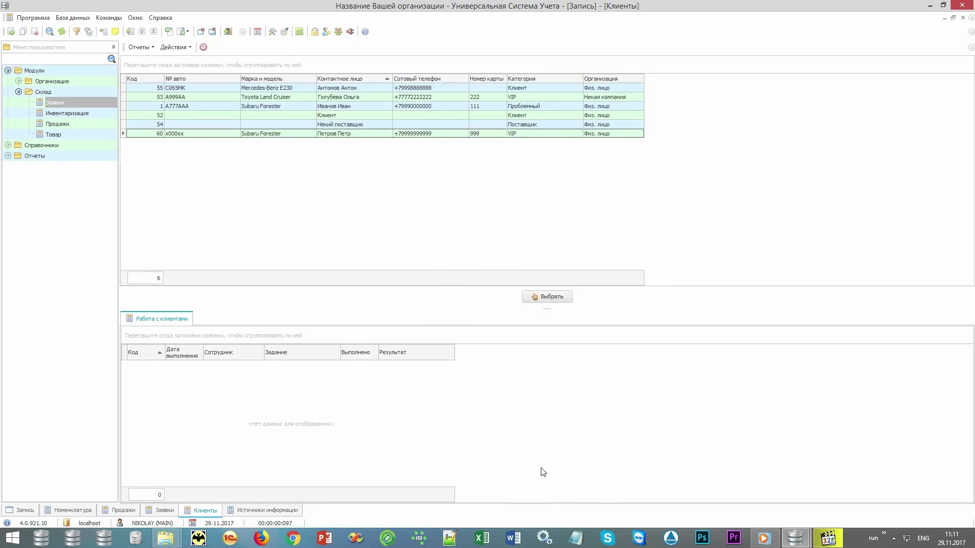
{"action": "left_click", "coordinate": [361, 135]}
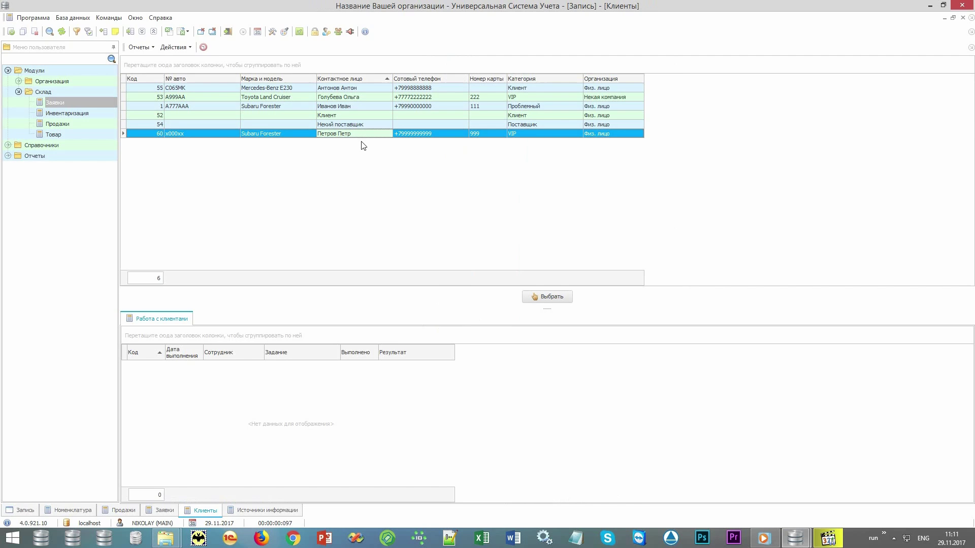
{"action": "left_click", "coordinate": [548, 299]}
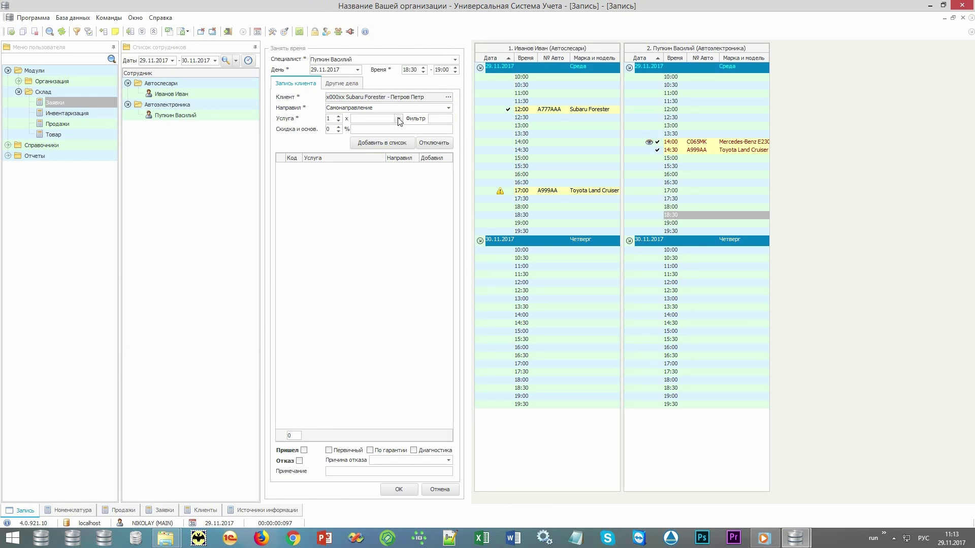
- Add the service "Масло ДВС - замена" to the appointment's service list
{"action": "left_click", "coordinate": [399, 120]}
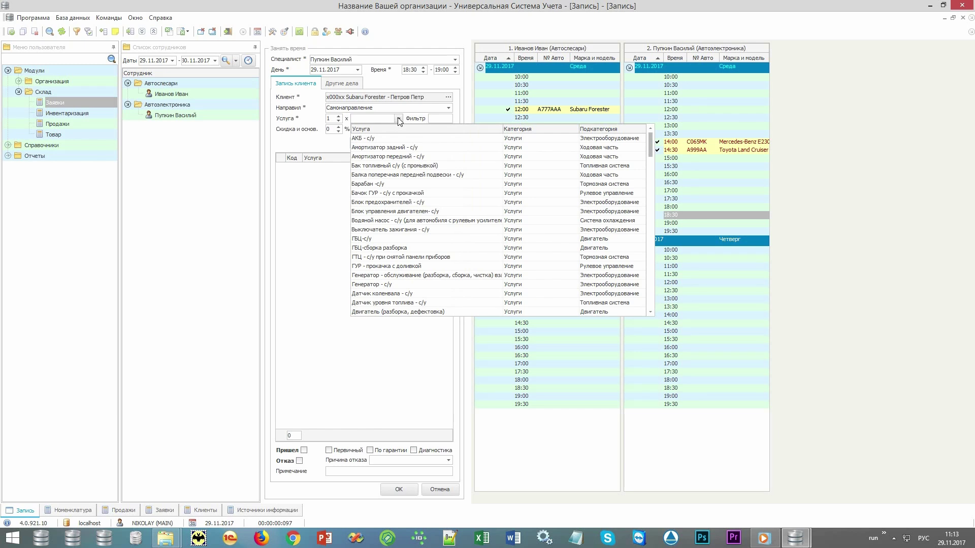
{"action": "left_click", "coordinate": [399, 120]}
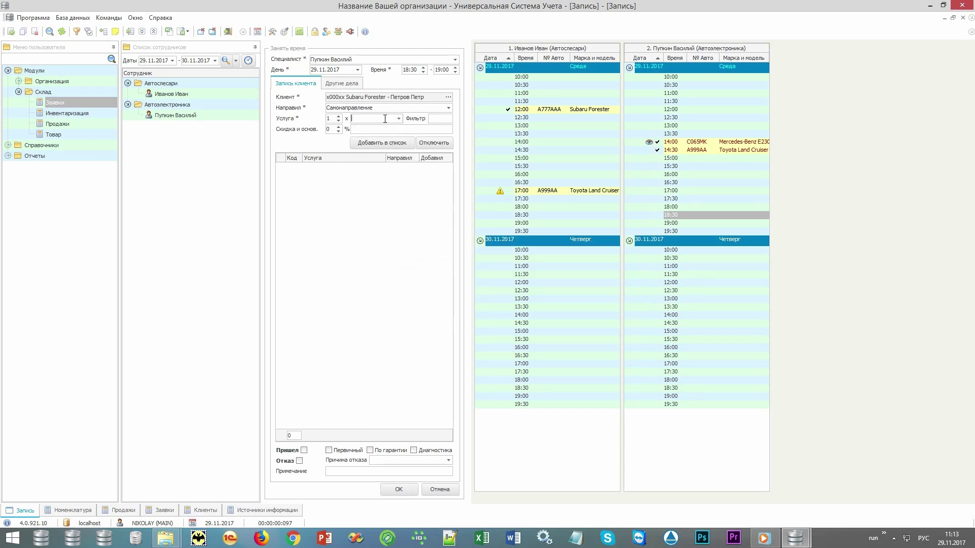
{"action": "type", "text": "мас"}
{"action": "left_click", "coordinate": [392, 141]}
{"action": "left_click", "coordinate": [392, 141]}
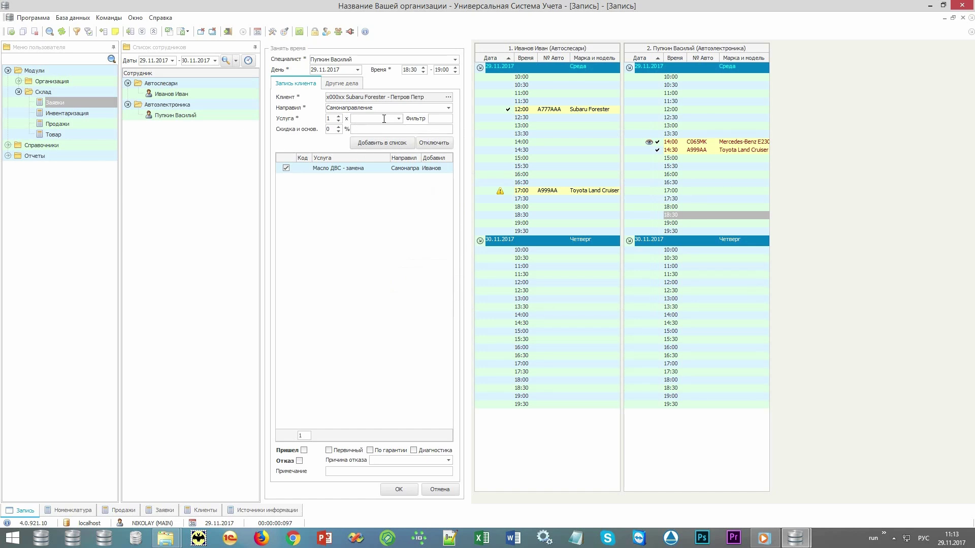
- Add the service "Фильтр топливный - замена" to the appointment and save the booking
{"action": "type", "text": "фи"}
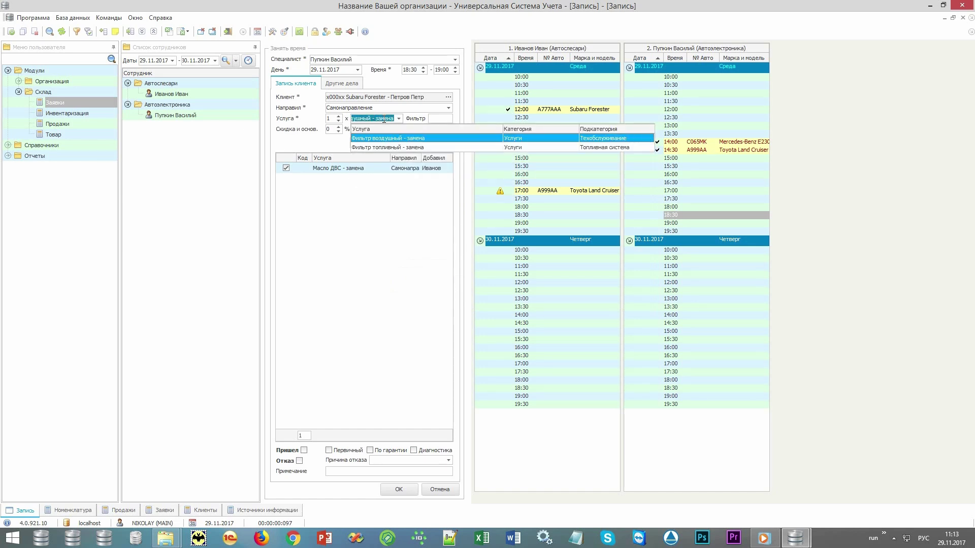
{"action": "left_click", "coordinate": [385, 146]}
{"action": "left_click", "coordinate": [385, 143]}
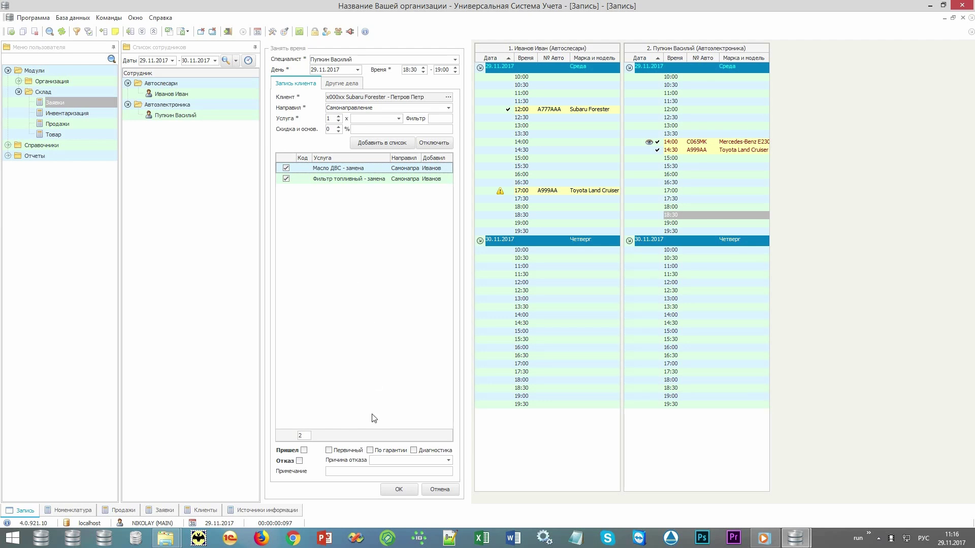
{"action": "left_click", "coordinate": [395, 490]}
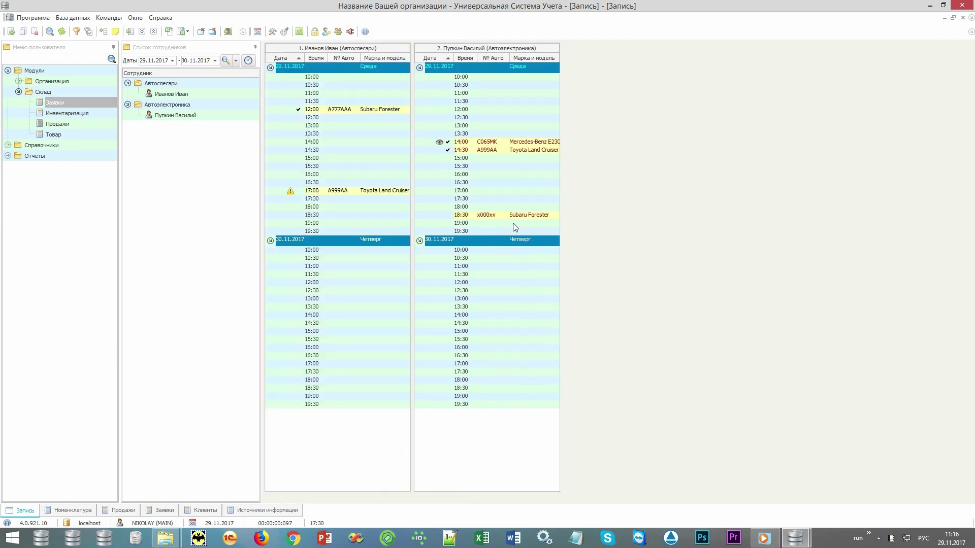
- Mark the 18:30 Subaru Forester appointment as "Пришел" and "Первичный", and save it
{"action": "mouse_move", "coordinate": [537, 218]}
{"action": "double_click", "coordinate": [508, 215]}
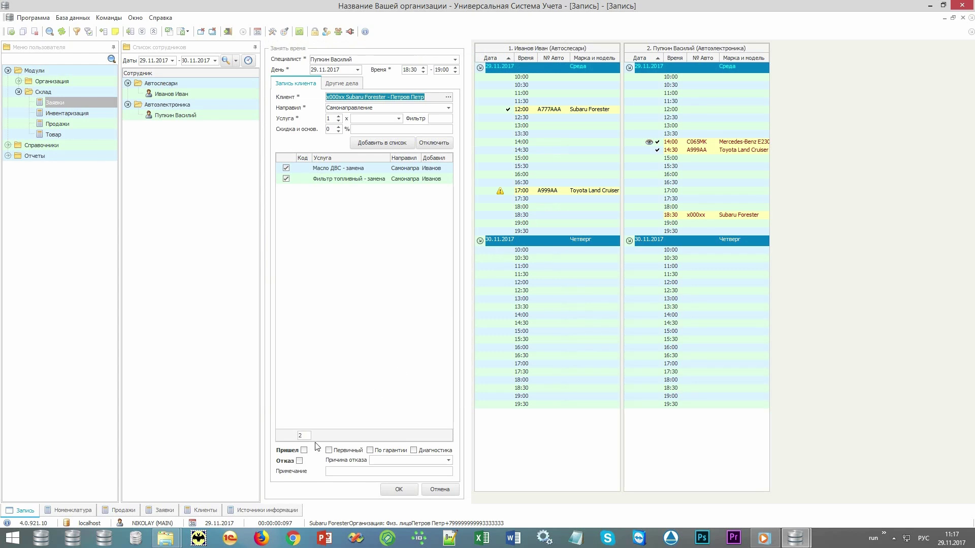
{"action": "left_click", "coordinate": [288, 451]}
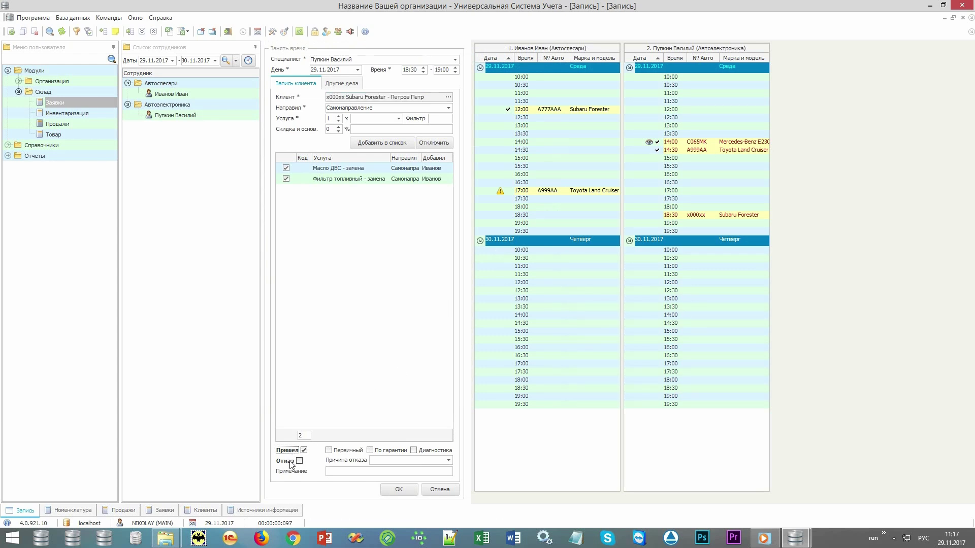
{"action": "left_click", "coordinate": [290, 452]}
{"action": "left_click", "coordinate": [295, 455]}
{"action": "left_click", "coordinate": [349, 453]}
{"action": "left_click", "coordinate": [399, 489]}
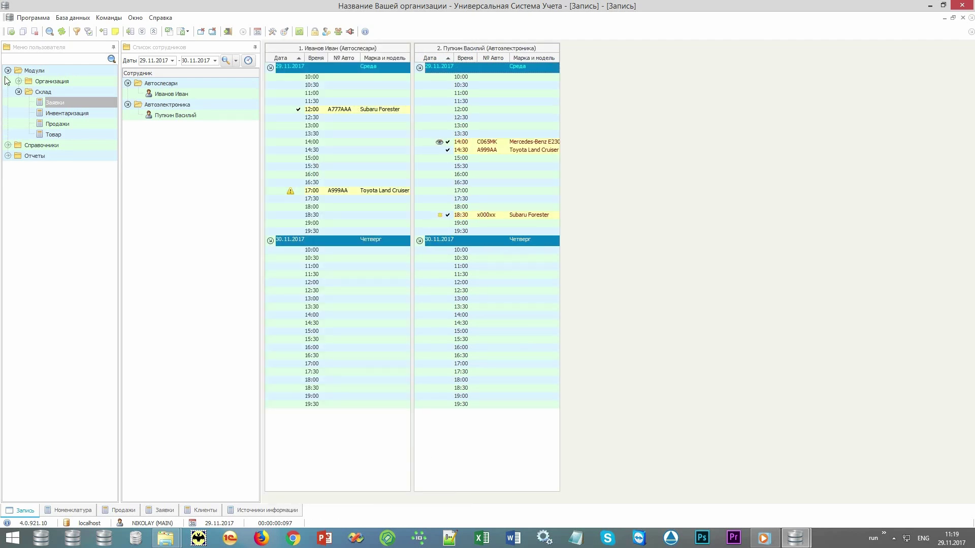
- Generate the "Рассылка" client report for clients who agreed to mailings, with visit date 29.11.2017
{"action": "left_click", "coordinate": [7, 70]}
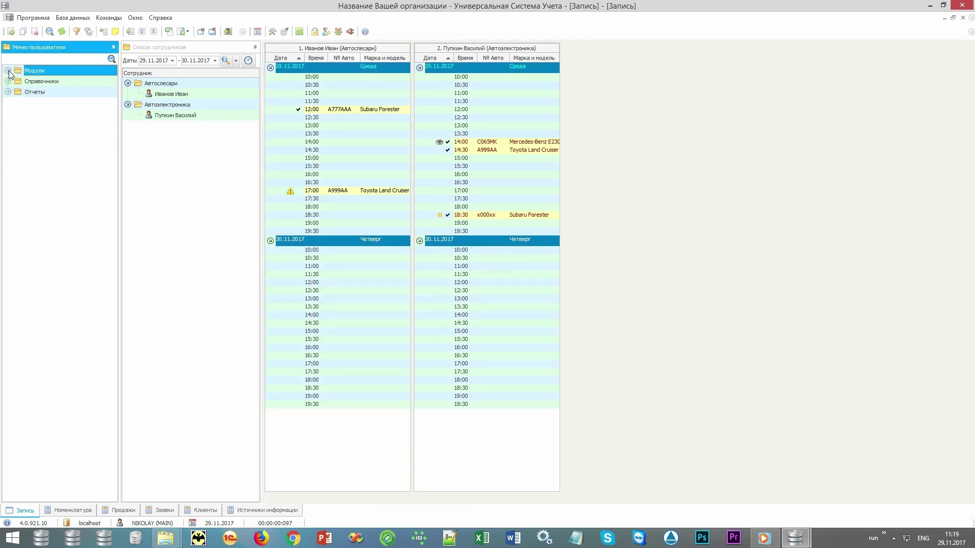
{"action": "left_click", "coordinate": [8, 91]}
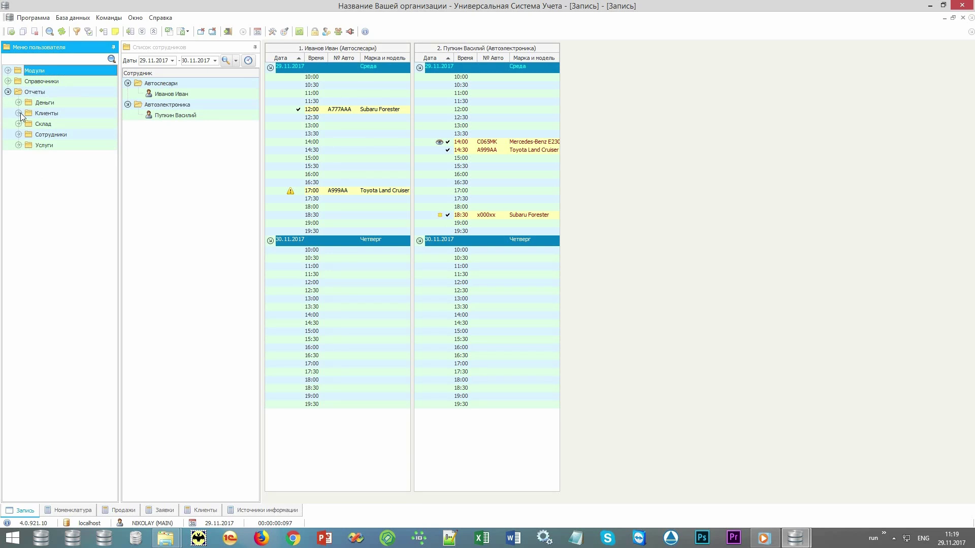
{"action": "left_click", "coordinate": [19, 113]}
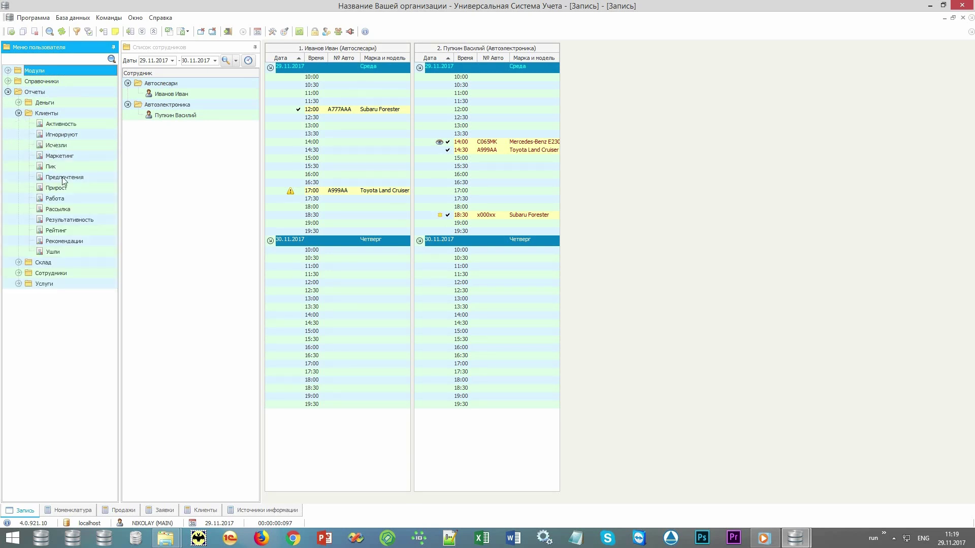
{"action": "double_click", "coordinate": [87, 210]}
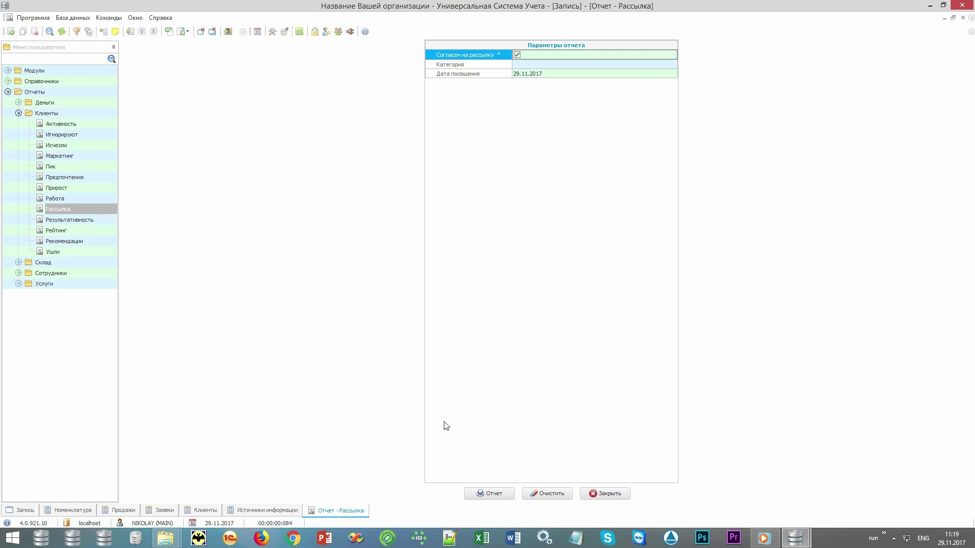
{"action": "left_click", "coordinate": [489, 494]}
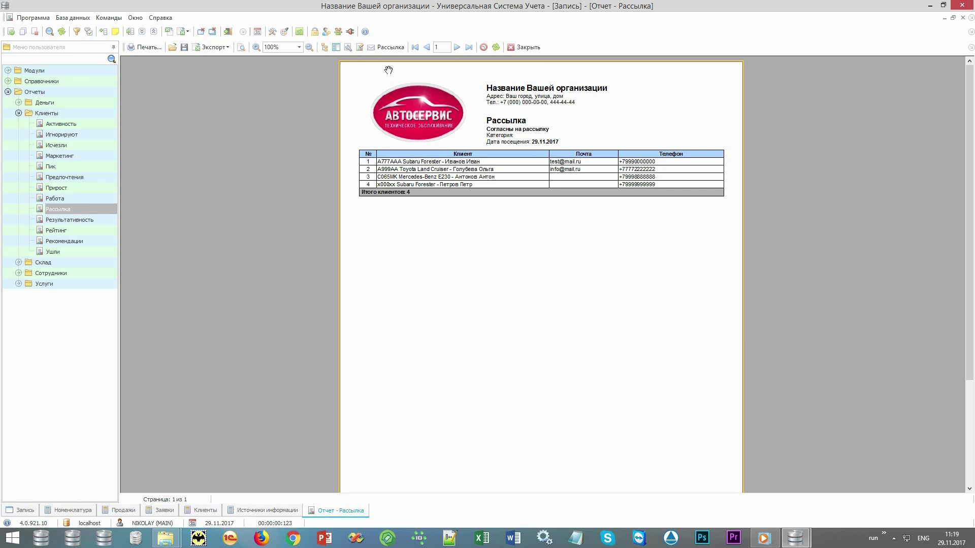
- Start a mailing from the report and examine its recipient list and the Email, SMS, voice call and Viber channels
{"action": "left_click", "coordinate": [390, 47]}
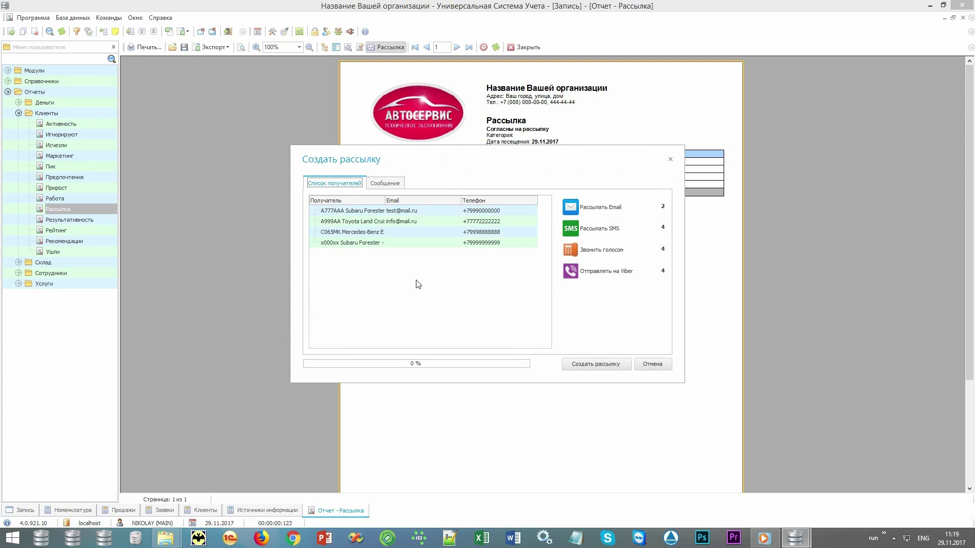
{"action": "left_click", "coordinate": [404, 299]}
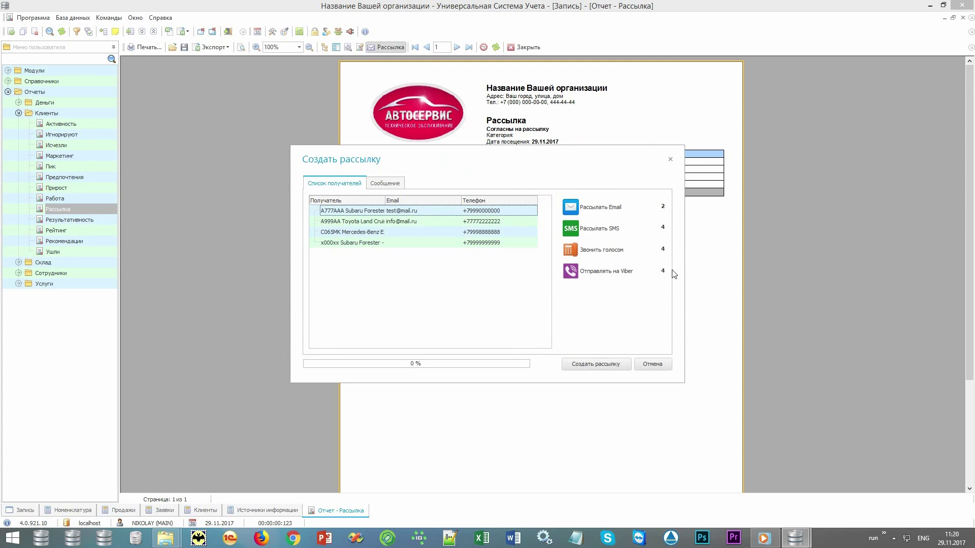
{"action": "left_click", "coordinate": [600, 207]}
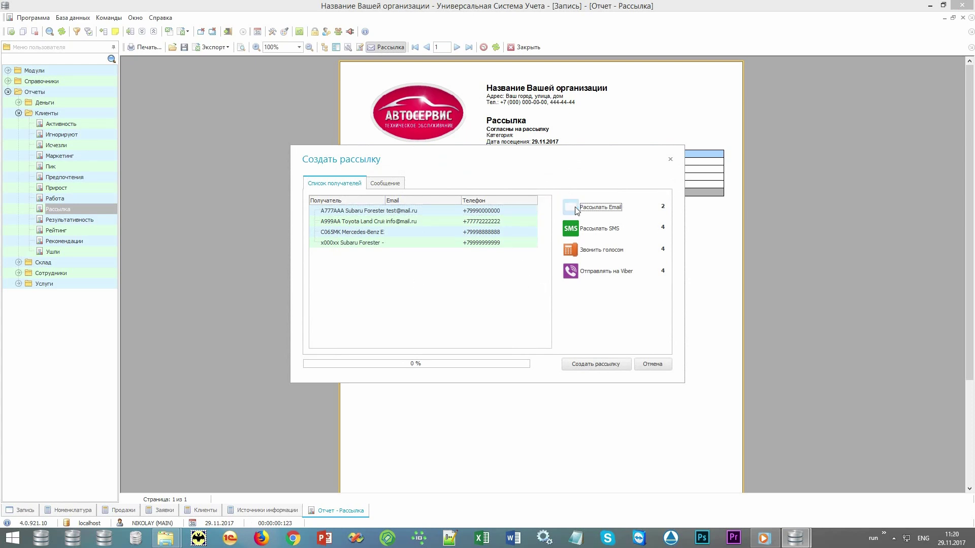
{"action": "left_click", "coordinate": [577, 235]}
{"action": "left_click", "coordinate": [575, 272]}
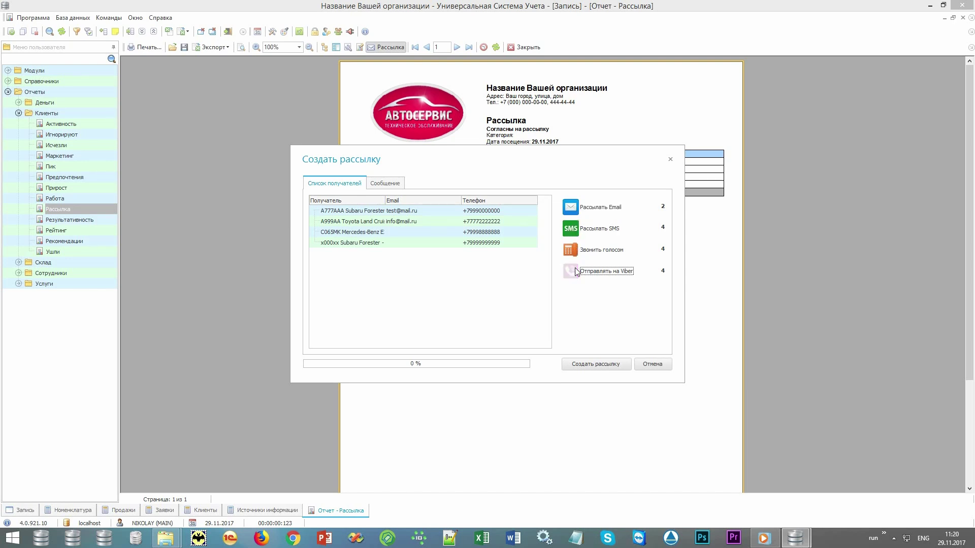
{"action": "left_click", "coordinate": [572, 251]}
{"action": "key", "text": "Tab"}
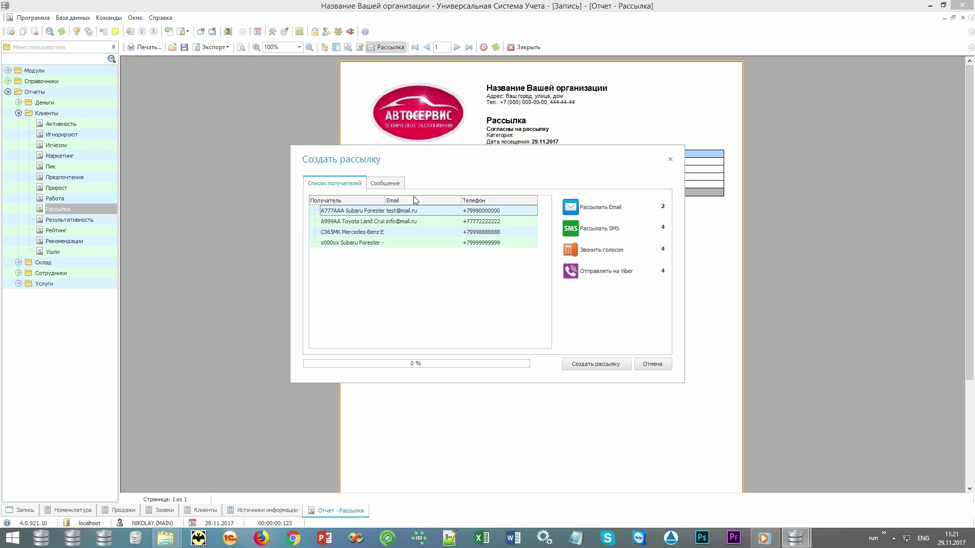
- Examine the mailing's message subject, template and text fields, and cancel the mailing
{"action": "left_click", "coordinate": [396, 184]}
{"action": "left_click", "coordinate": [422, 199]}
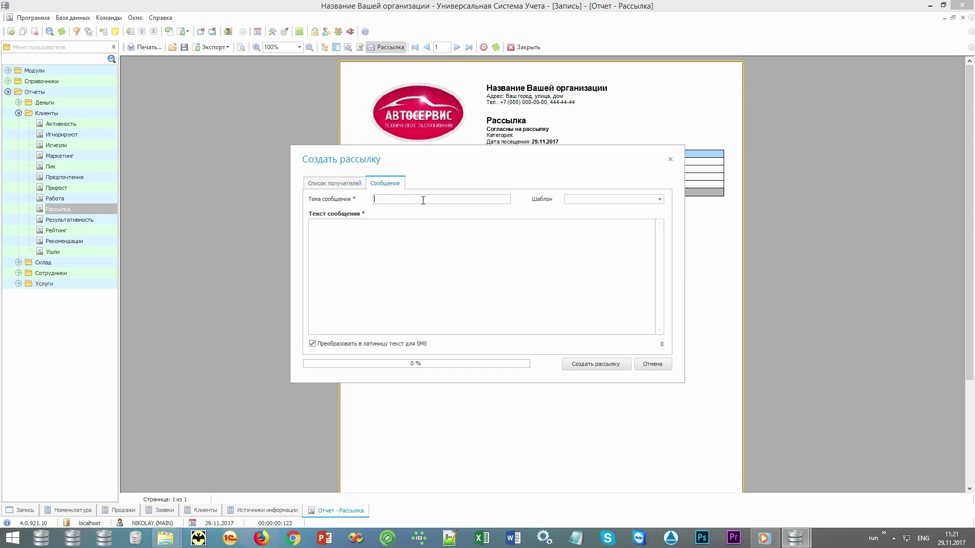
{"action": "left_click", "coordinate": [659, 199]}
{"action": "left_click", "coordinate": [577, 282]}
{"action": "left_click", "coordinate": [653, 364]}
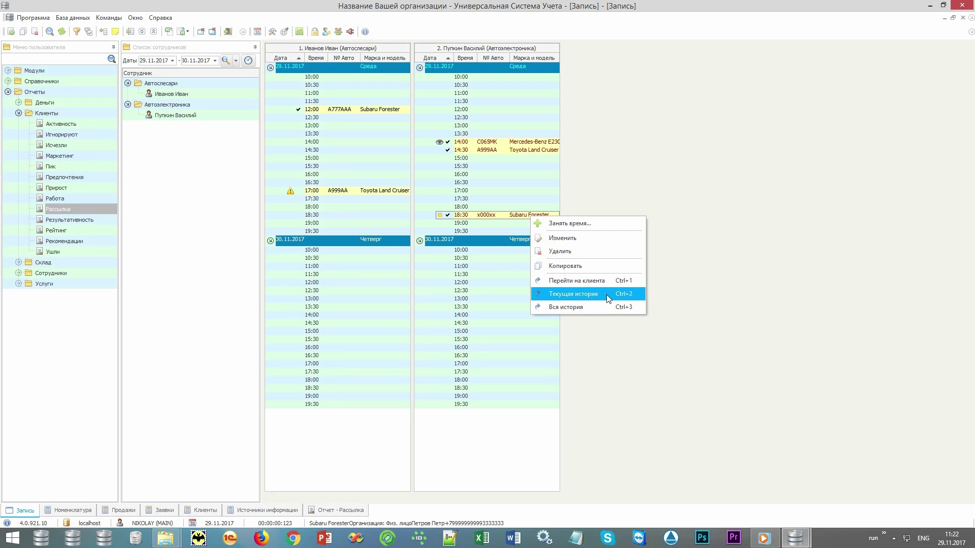
- Open the current history of the 18:30 Subaru Forester appointment and examine the cost of each service
{"action": "left_click", "coordinate": [607, 295]}
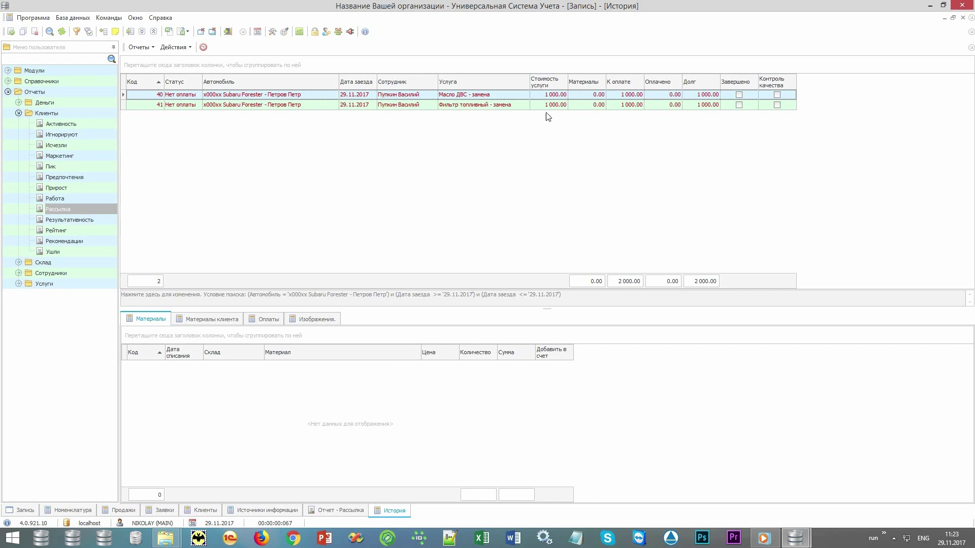
{"action": "left_click", "coordinate": [546, 98]}
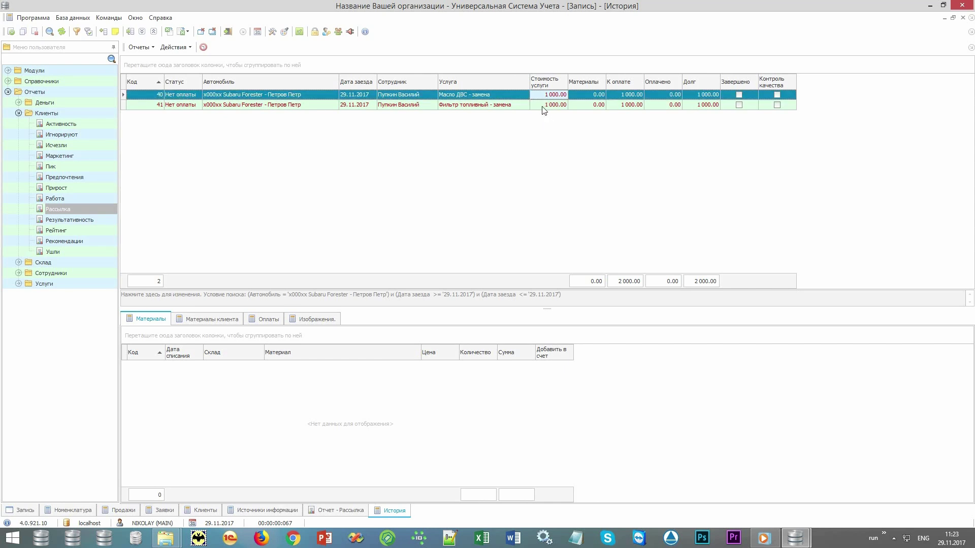
{"action": "left_click", "coordinate": [542, 107]}
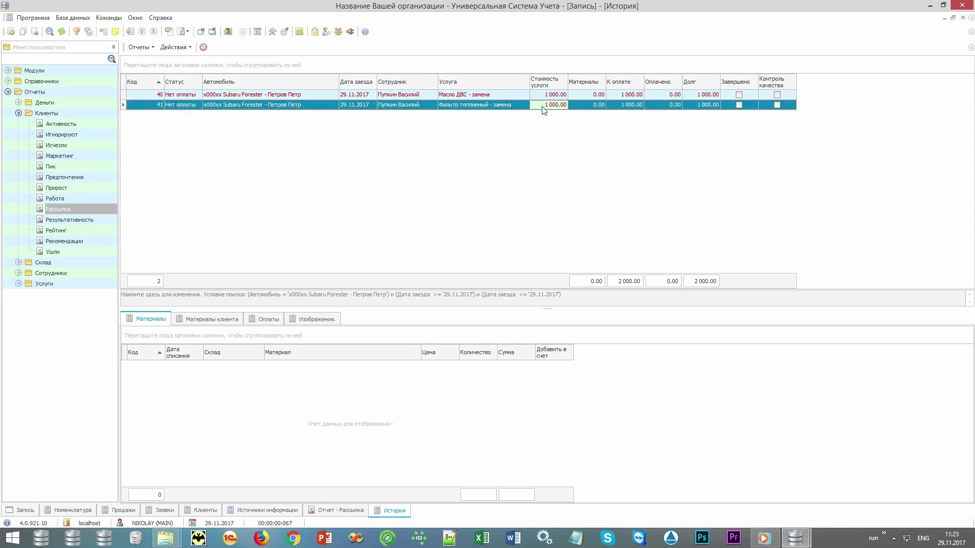
{"action": "left_click", "coordinate": [522, 108]}
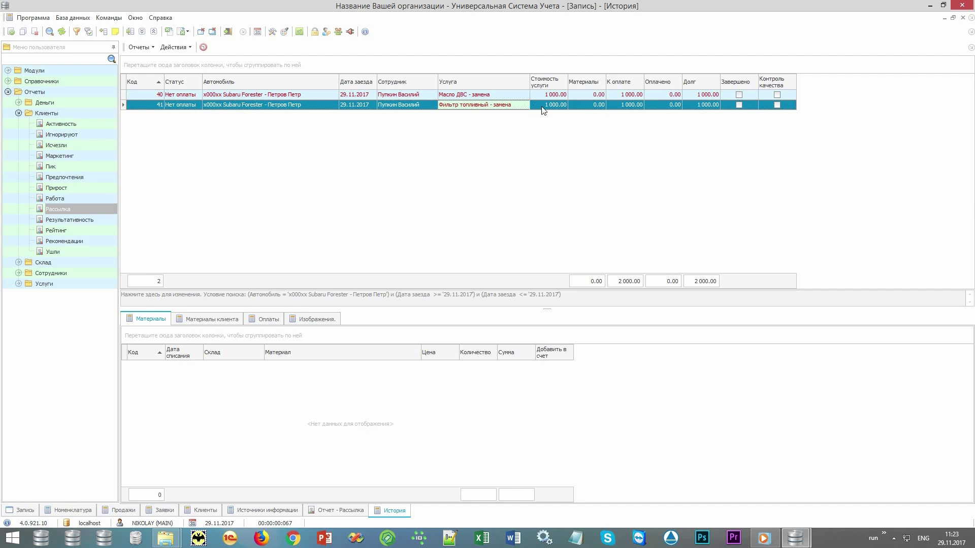
{"action": "left_click", "coordinate": [542, 106]}
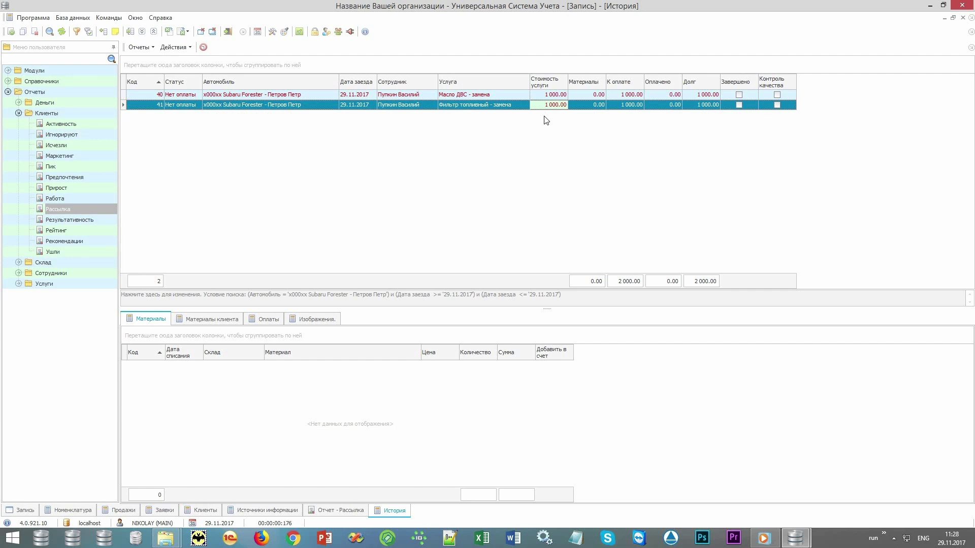
- Add the НОРД ИКС ТИТАН СУПЕР SAE 5w-30 synthetic motor oil as a material for the engine oil replacement, keeping quantity 1 and inclusion in the invoice
{"action": "left_click", "coordinate": [520, 96]}
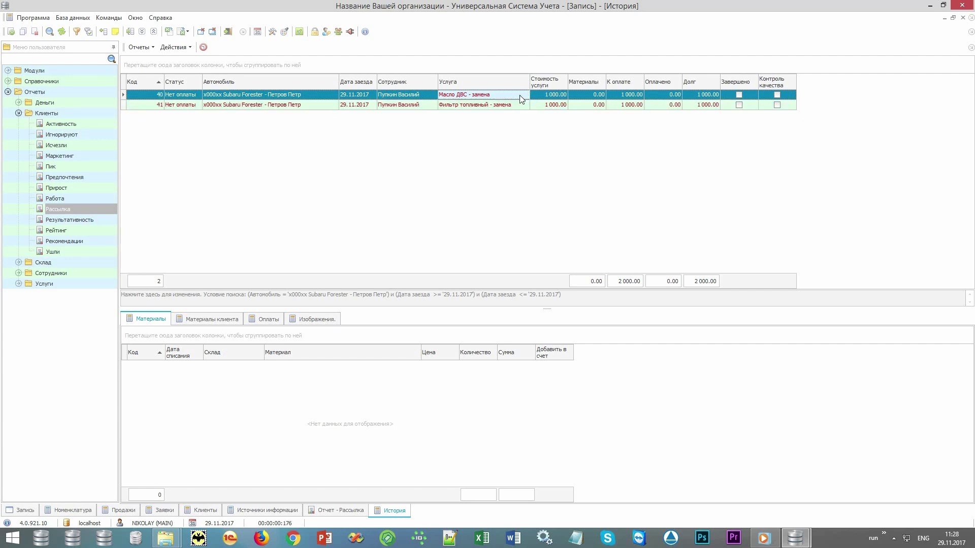
{"action": "right_click", "coordinate": [293, 412]}
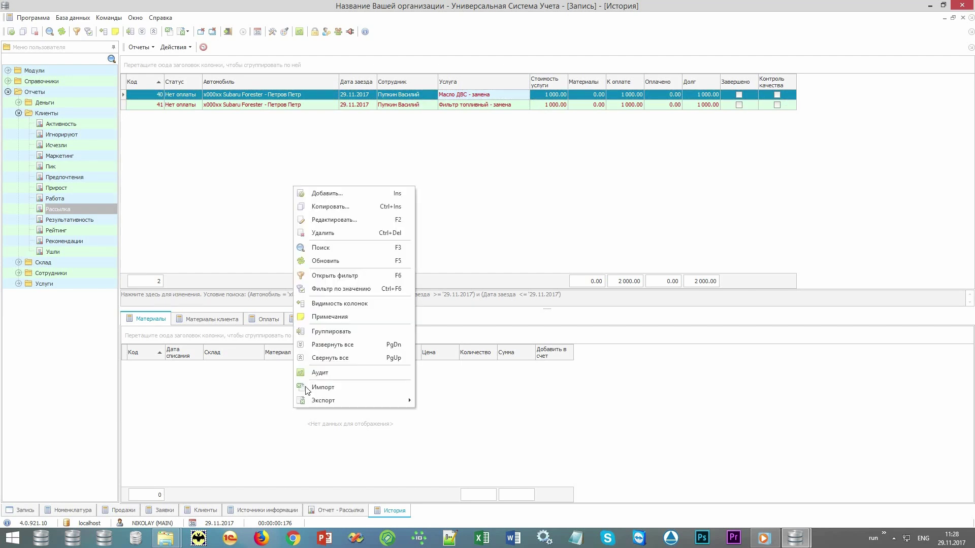
{"action": "left_click", "coordinate": [346, 198]}
{"action": "left_click", "coordinate": [629, 63]}
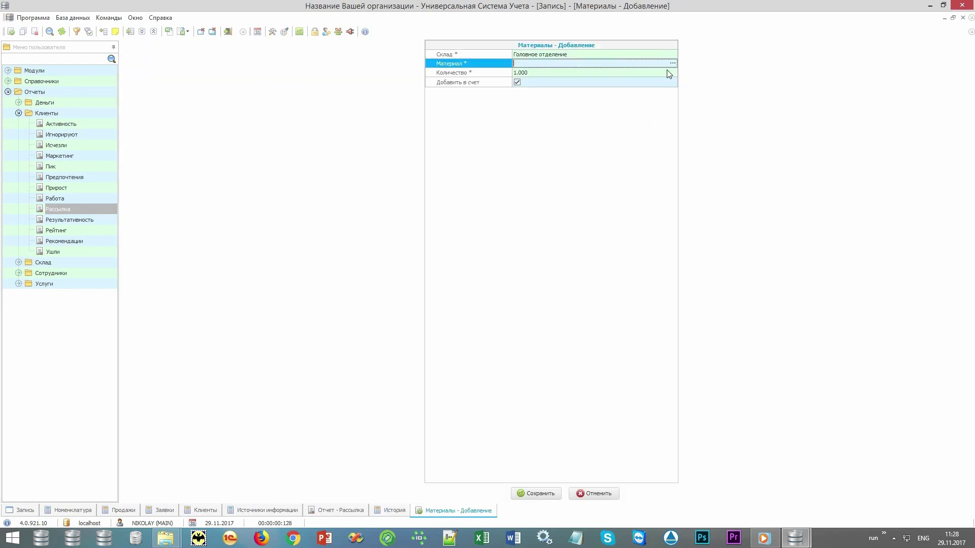
{"action": "left_click", "coordinate": [673, 63]}
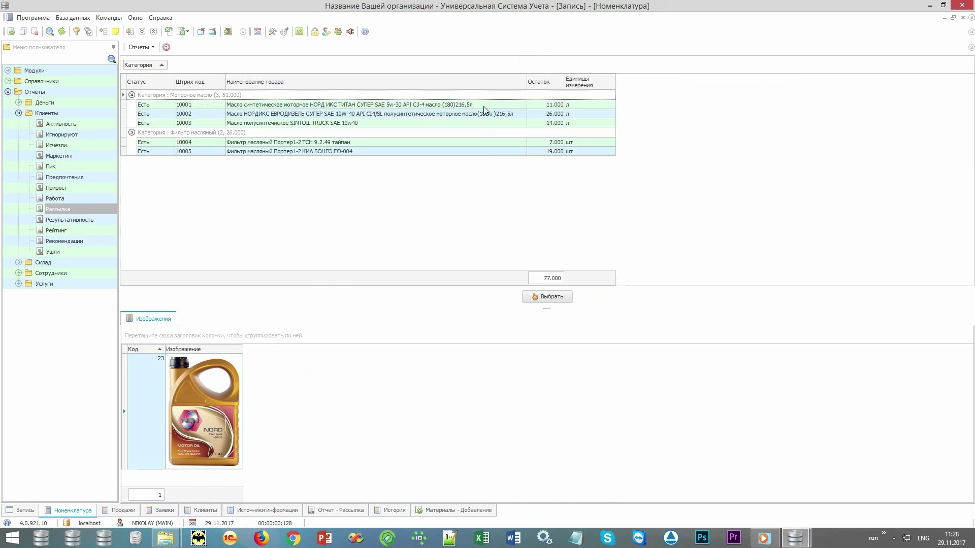
{"action": "double_click", "coordinate": [484, 106]}
{"action": "key", "text": "Tab"}
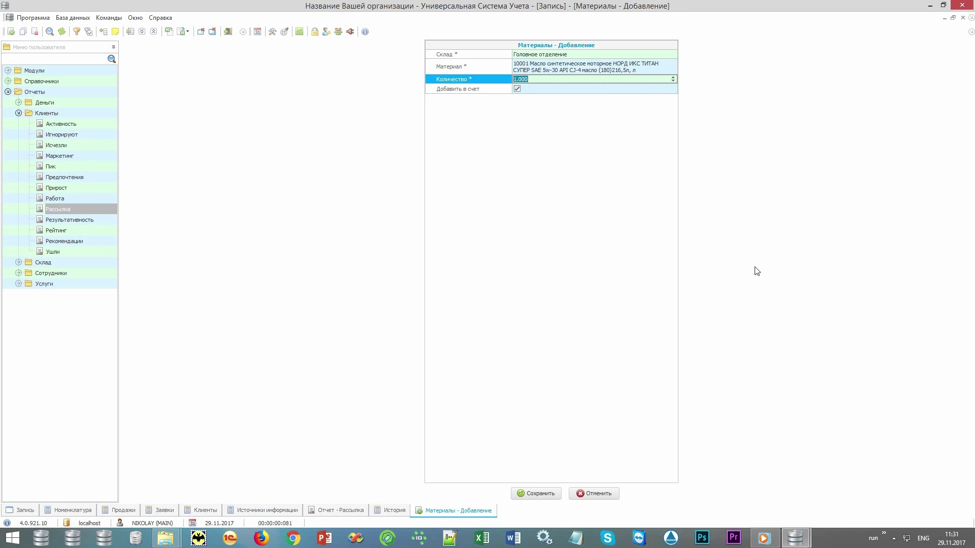
{"action": "left_click", "coordinate": [494, 94]}
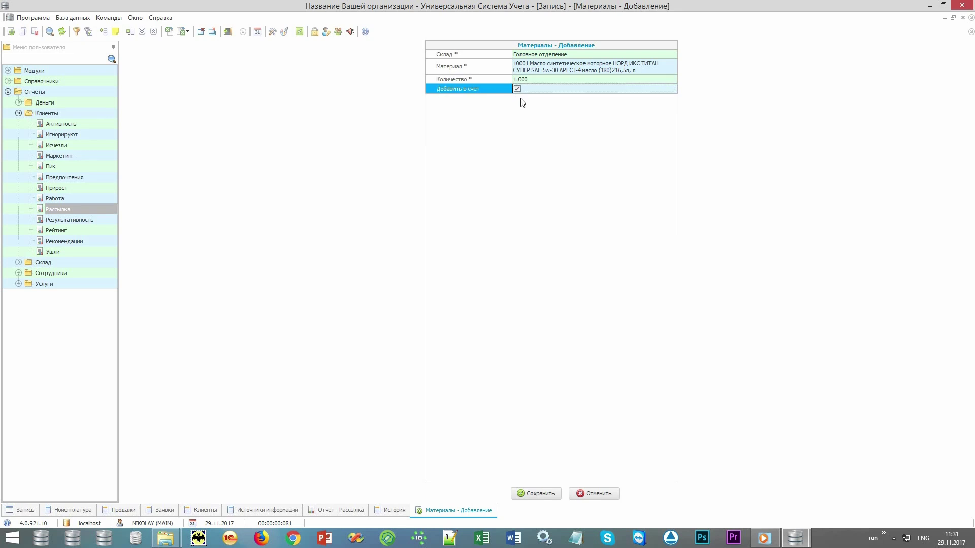
{"action": "left_click", "coordinate": [546, 494]}
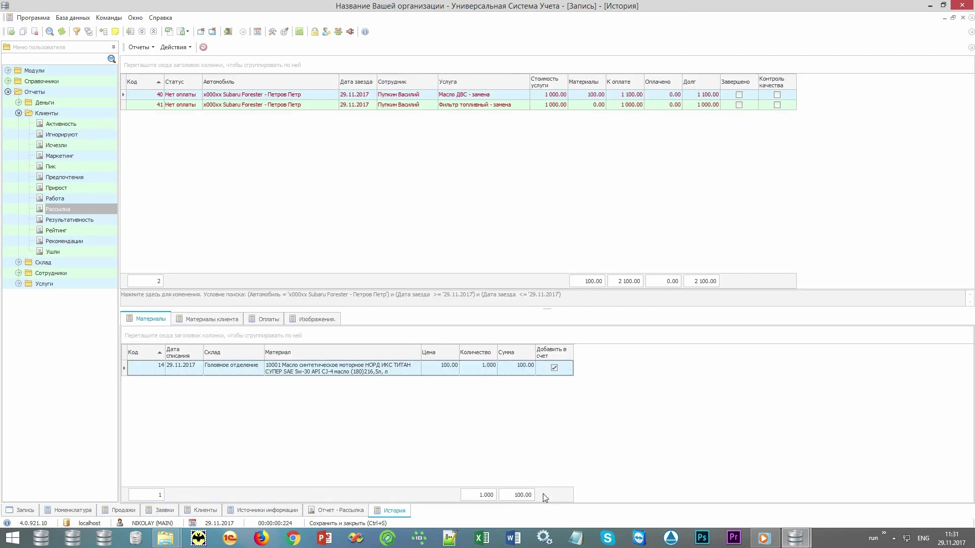
- Examine the service cost, materials and amount due of the engine oil replacement
{"action": "left_click", "coordinate": [577, 95]}
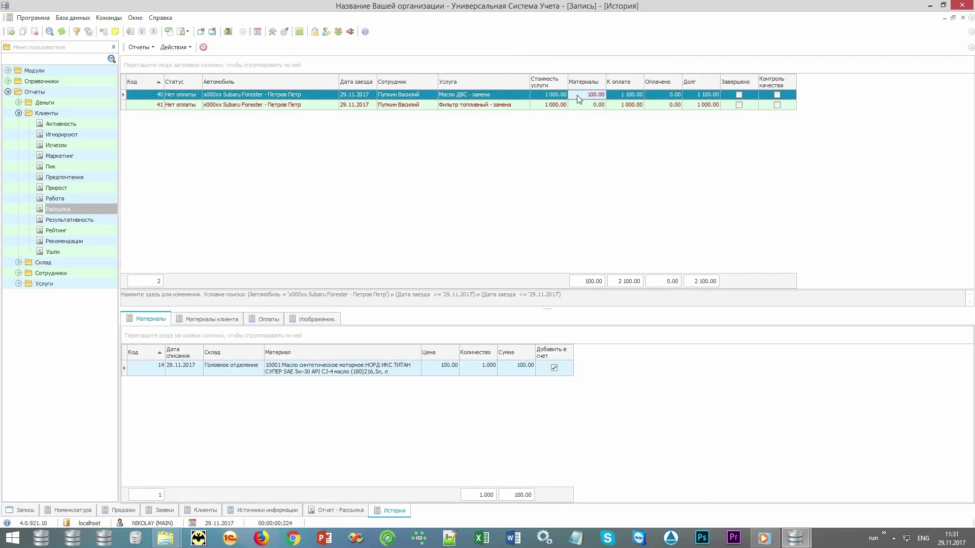
{"action": "left_click", "coordinate": [545, 97]}
{"action": "left_click", "coordinate": [582, 99]}
{"action": "left_click", "coordinate": [613, 97]}
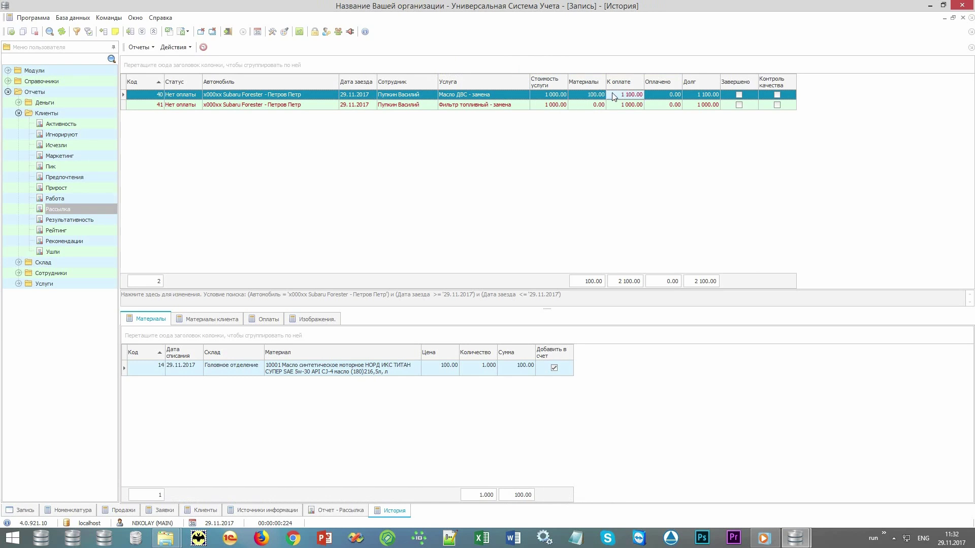
- Add a client-supplied material "Некий фильтр" to the fuel filter replacement, with quantity 1 and unit "шт"
{"action": "left_click", "coordinate": [503, 106]}
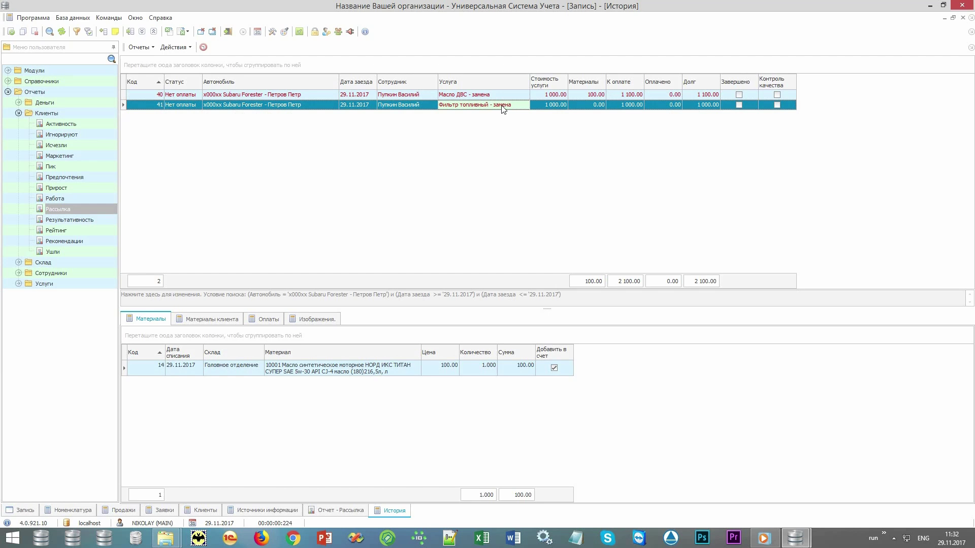
{"action": "left_click", "coordinate": [213, 320]}
{"action": "right_click", "coordinate": [302, 445]}
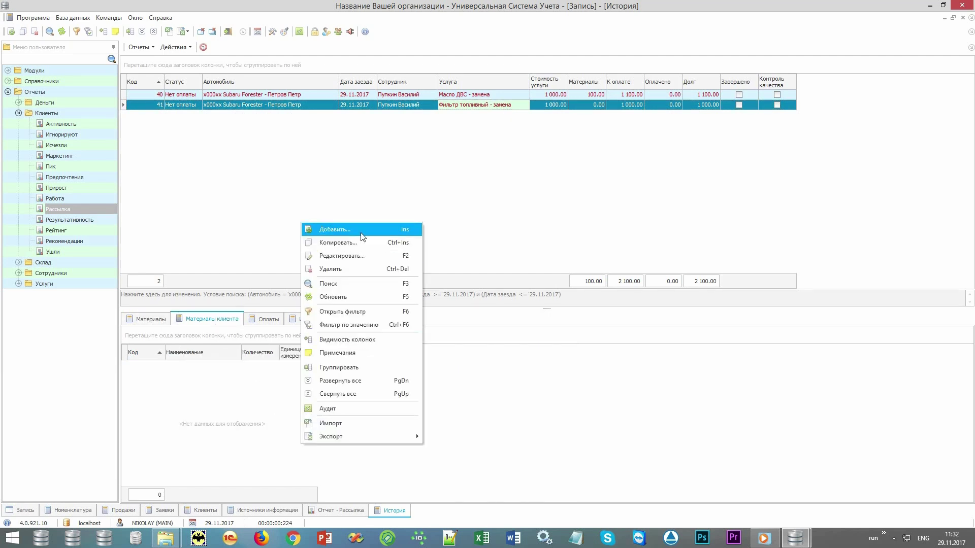
{"action": "left_click", "coordinate": [362, 237]}
{"action": "key", "text": "alt+shift"}
{"action": "type", "text": "Некий фильтр"}
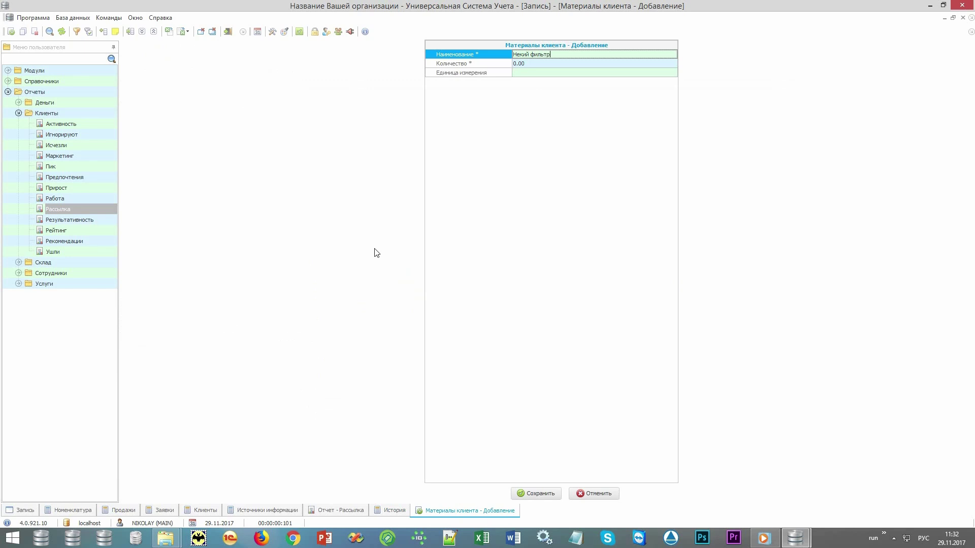
{"action": "key", "text": "Return"}
{"action": "type", "text": "1"}
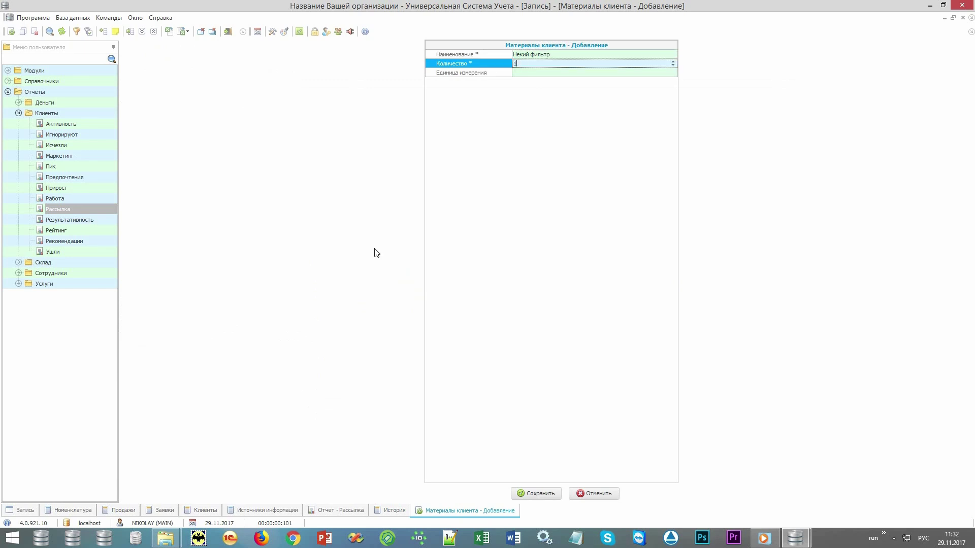
{"action": "key", "text": "Return"}
{"action": "key", "text": "Down"}
{"action": "key", "text": "Return"}
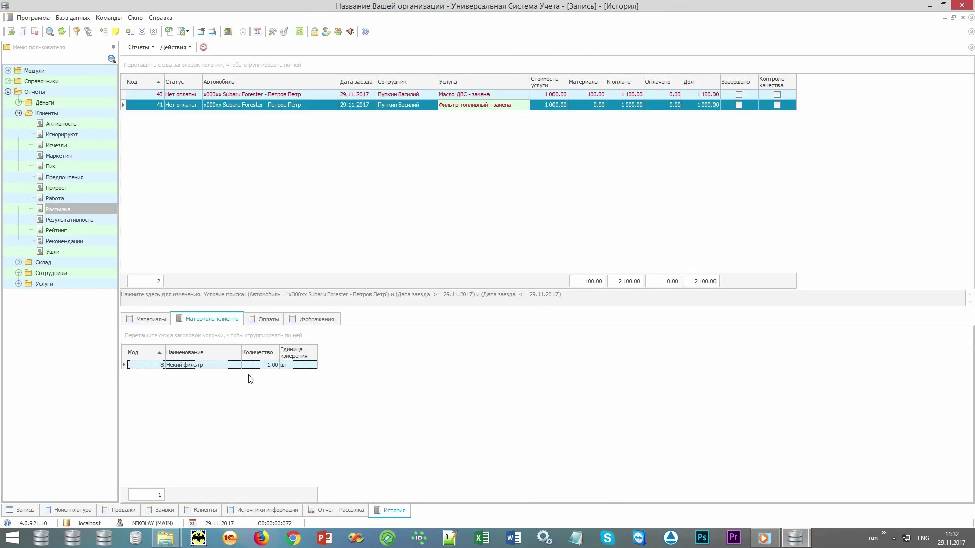
{"action": "left_click", "coordinate": [227, 365]}
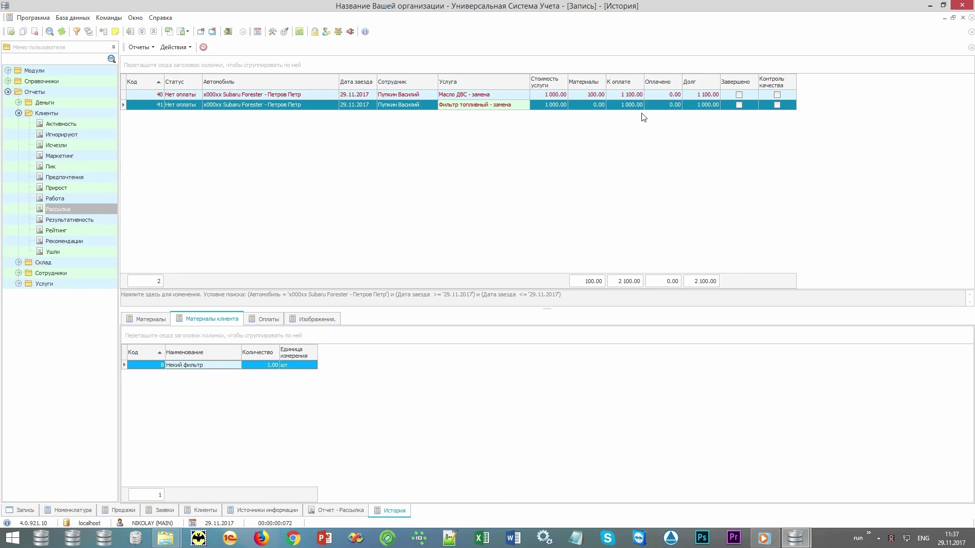
- Record a payment of 2100 for both services, trying "Бонусы" and settling on "Наличные" as the payment method
{"action": "left_click", "coordinate": [657, 107]}
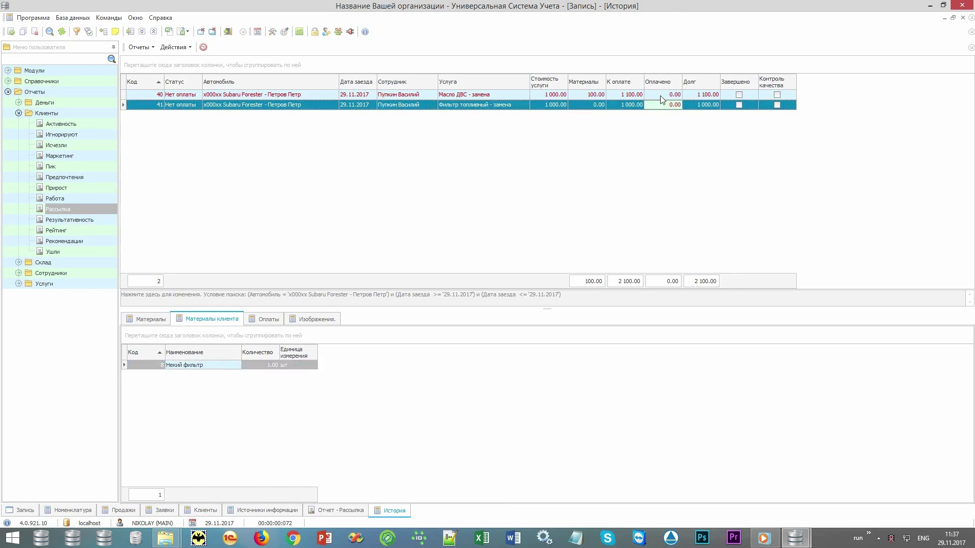
{"action": "left_click", "coordinate": [661, 95]}
{"action": "left_click", "coordinate": [662, 105]}
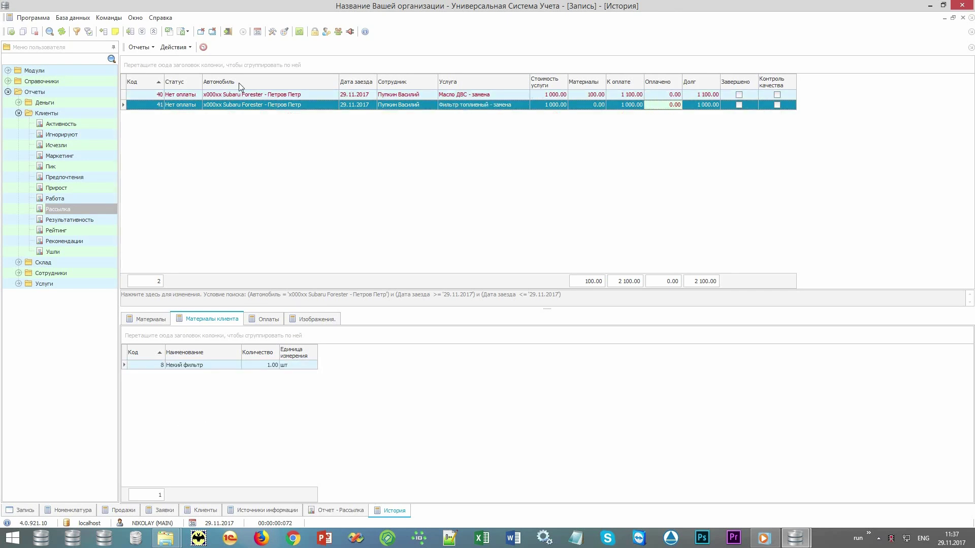
{"action": "left_click", "coordinate": [184, 48]}
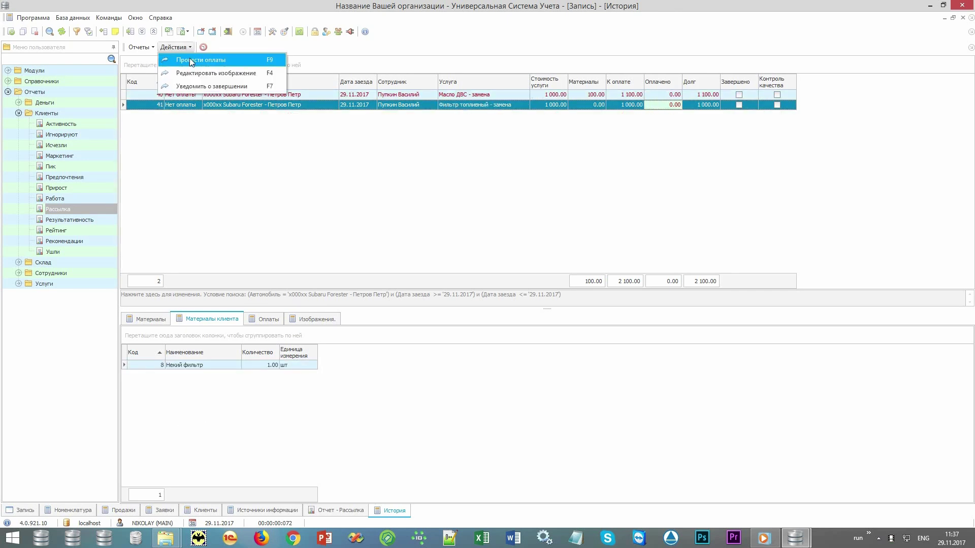
{"action": "left_click", "coordinate": [236, 59]}
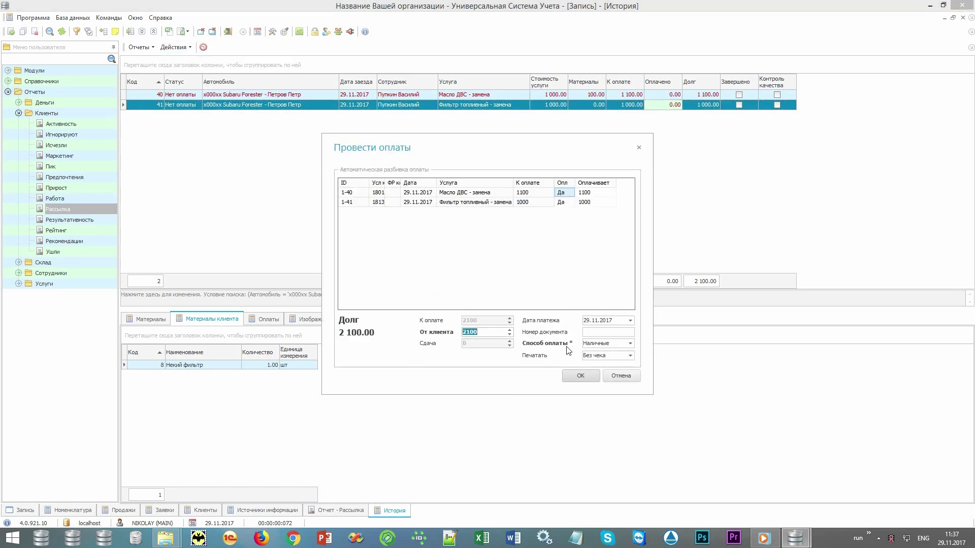
{"action": "left_click", "coordinate": [630, 344]}
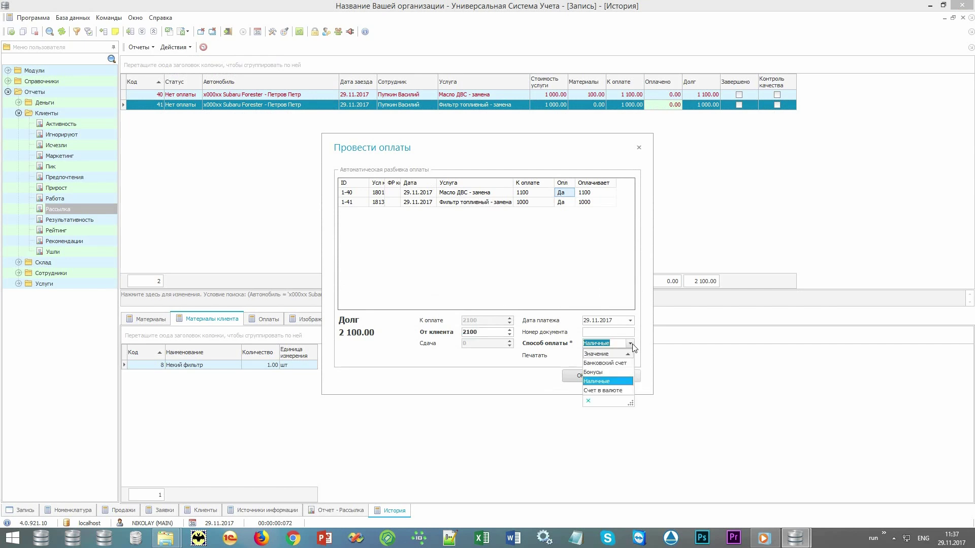
{"action": "left_click", "coordinate": [620, 373]}
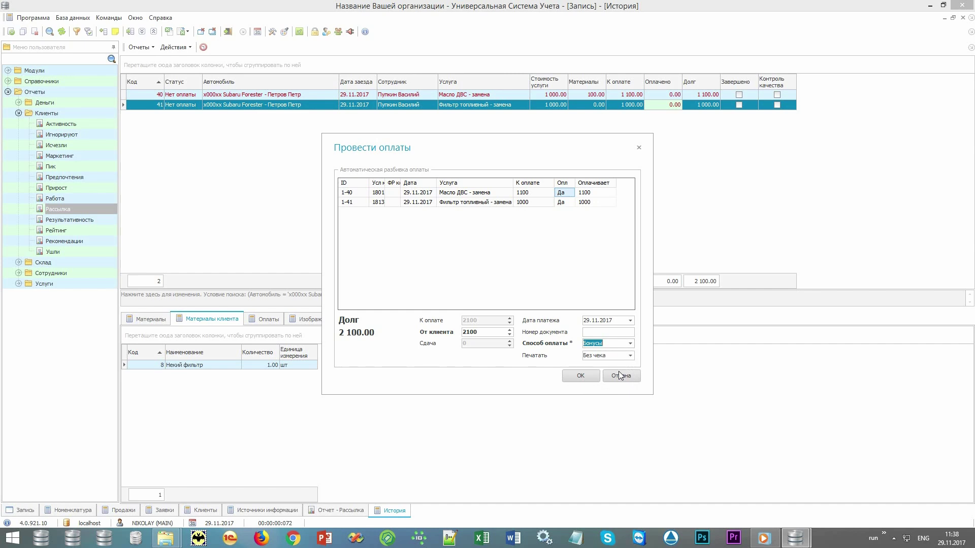
{"action": "left_click", "coordinate": [630, 343]}
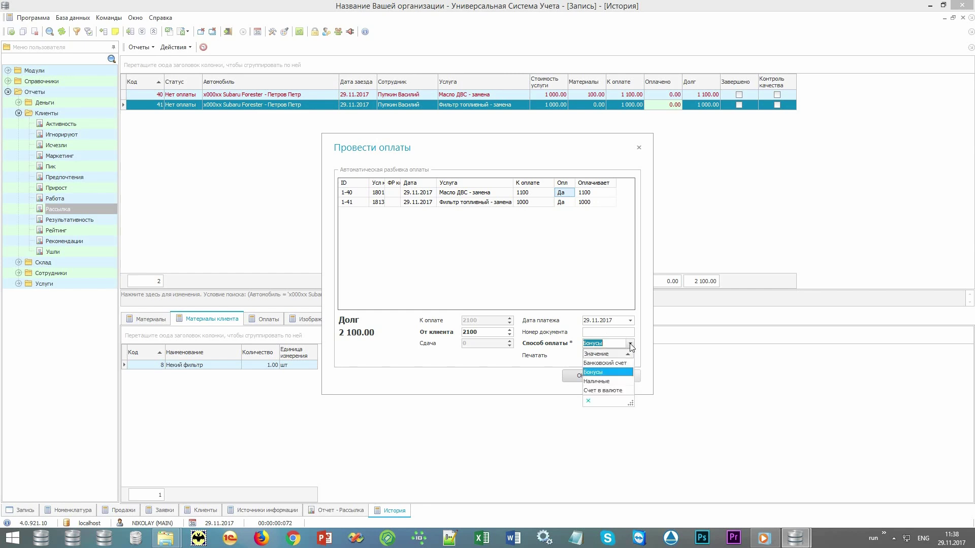
{"action": "left_click", "coordinate": [613, 382]}
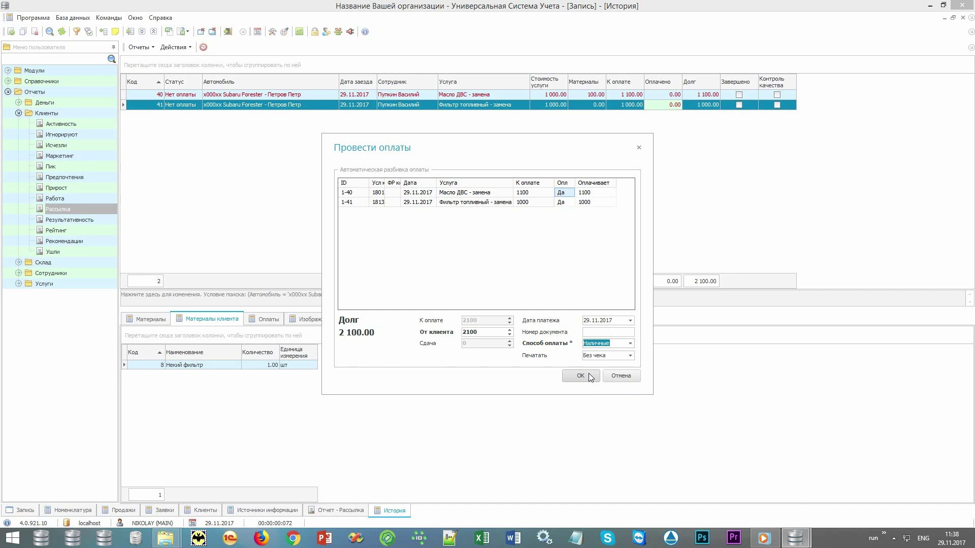
{"action": "left_click", "coordinate": [589, 374]}
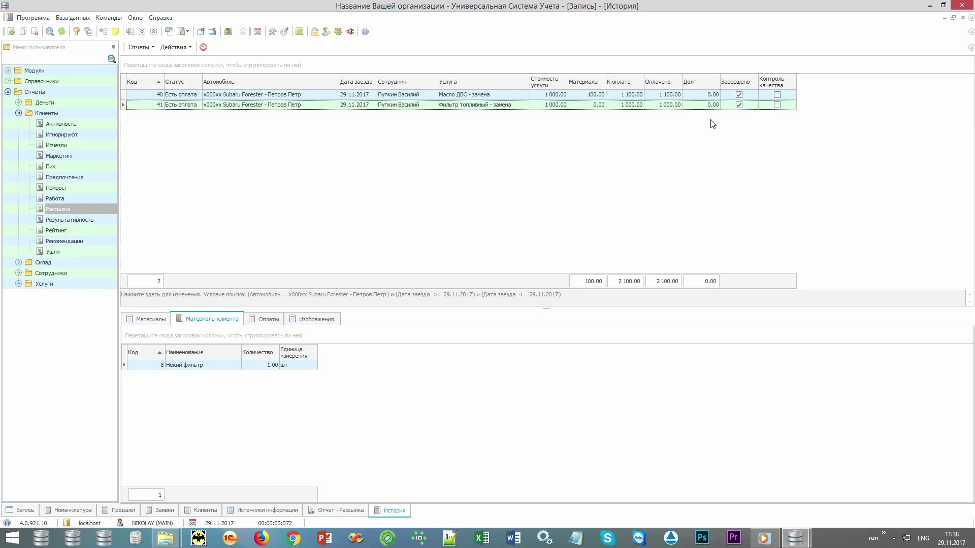
- Examine the payment entries recorded for the fuel filter replacement and the engine oil replacement
{"action": "left_click", "coordinate": [271, 320]}
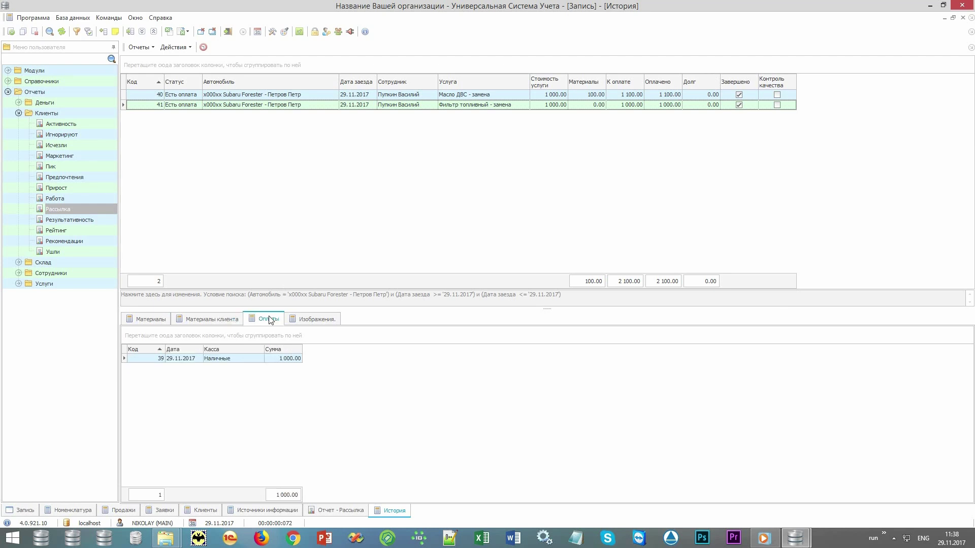
{"action": "left_click", "coordinate": [243, 360]}
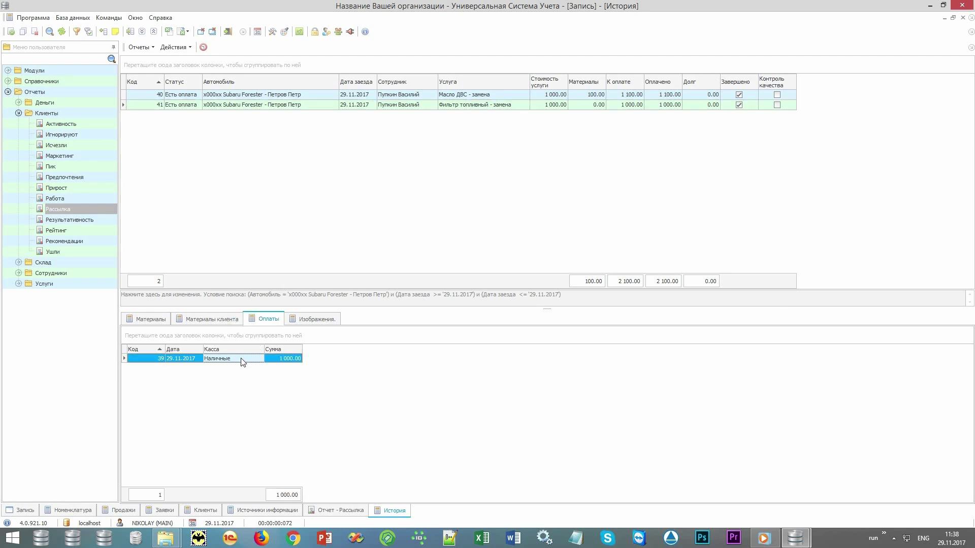
{"action": "left_click", "coordinate": [468, 96]}
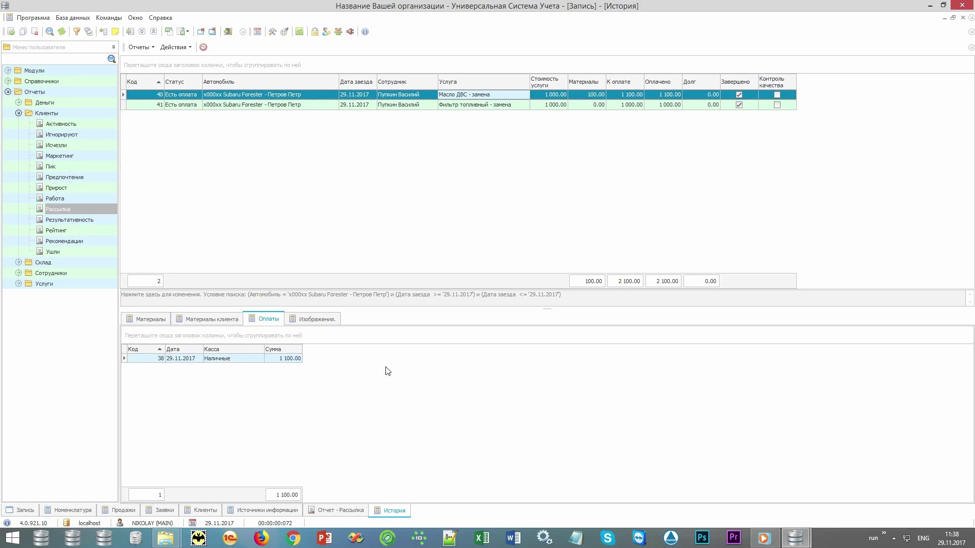
{"action": "left_click", "coordinate": [245, 360]}
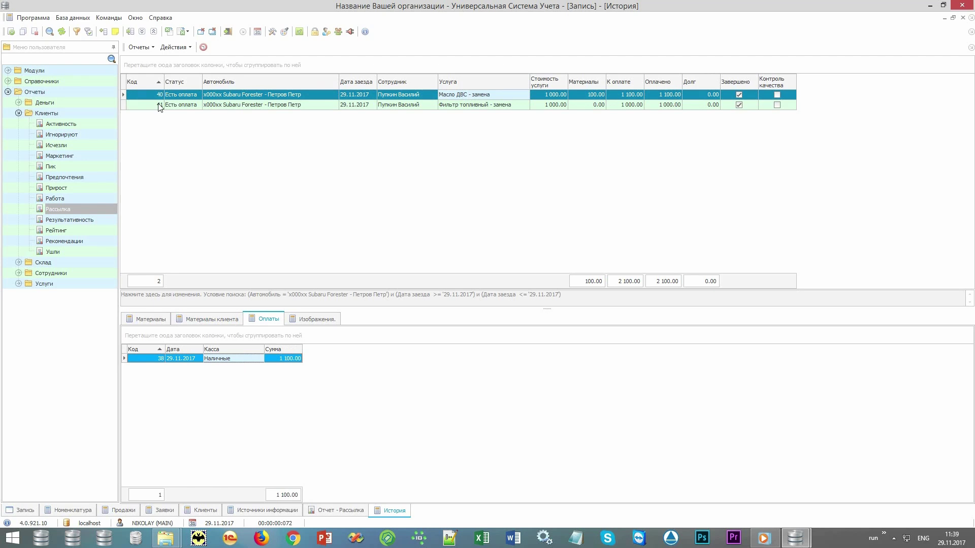
- Generate the "Квитанция" receipt for the visit, enlarge it to 175% to examine it, and close it
{"action": "left_click", "coordinate": [138, 48]}
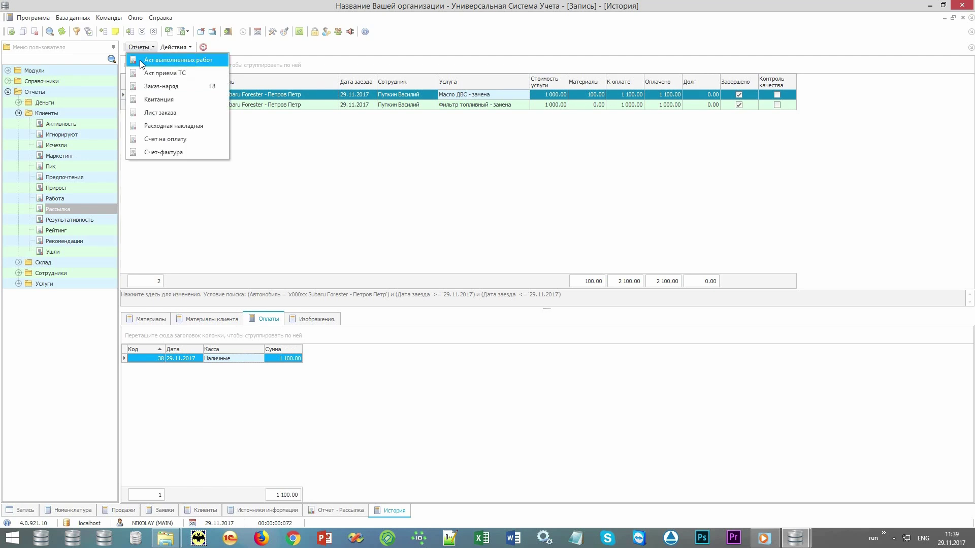
{"action": "left_click", "coordinate": [187, 98]}
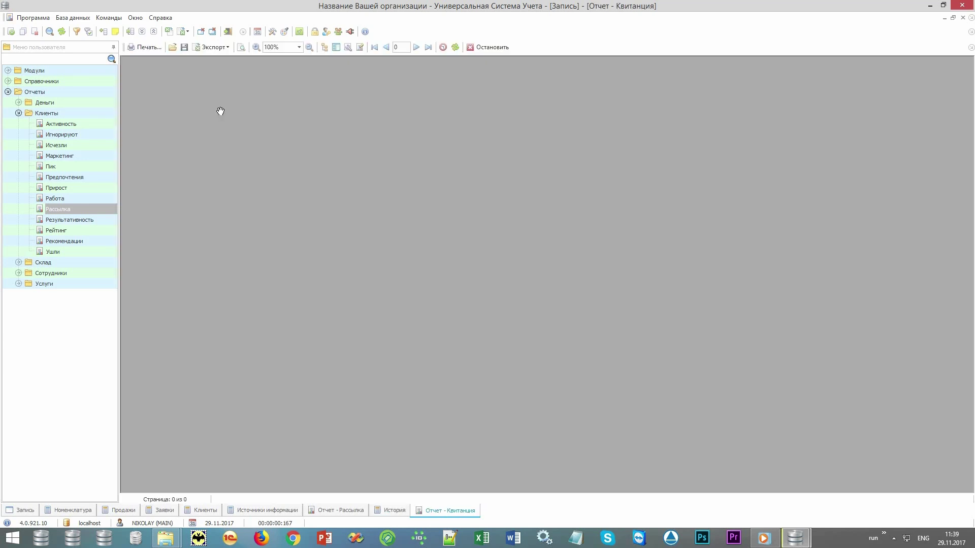
{"action": "scroll", "coordinate": [636, 362], "scroll_direction": "up", "scroll_amount": 2}
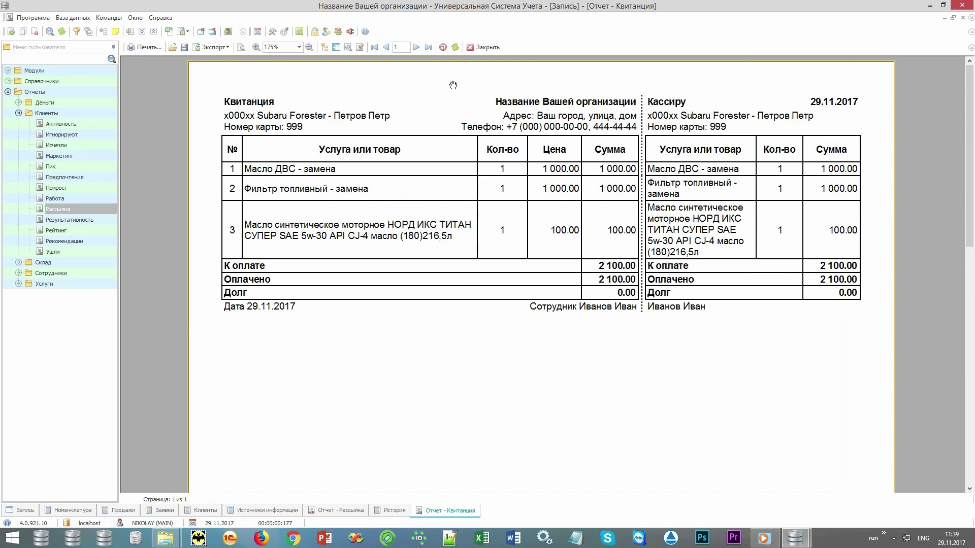
{"action": "left_click", "coordinate": [484, 47]}
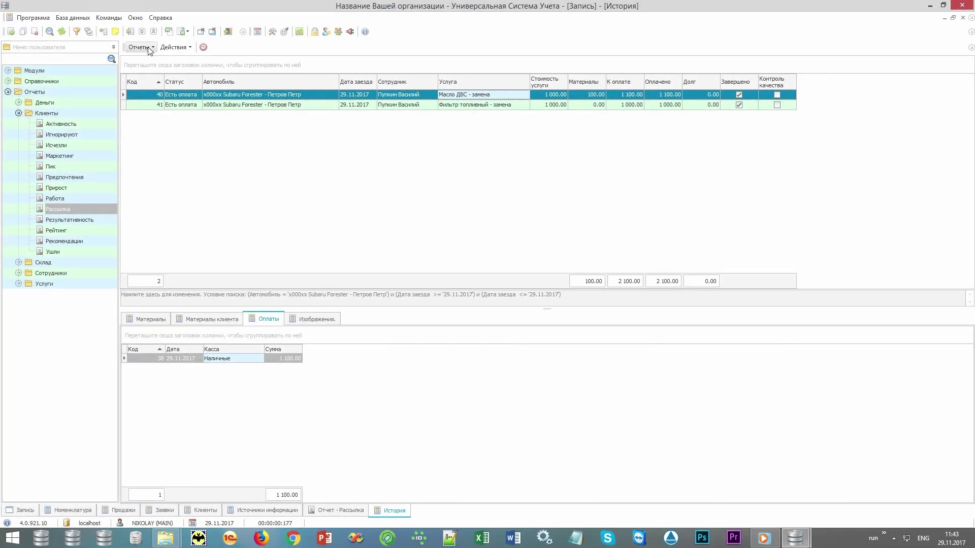
- Open the engine oil replacement visit for editing and set the current mileage to 9050 and the fuel level to 50%
{"action": "left_click", "coordinate": [149, 47]}
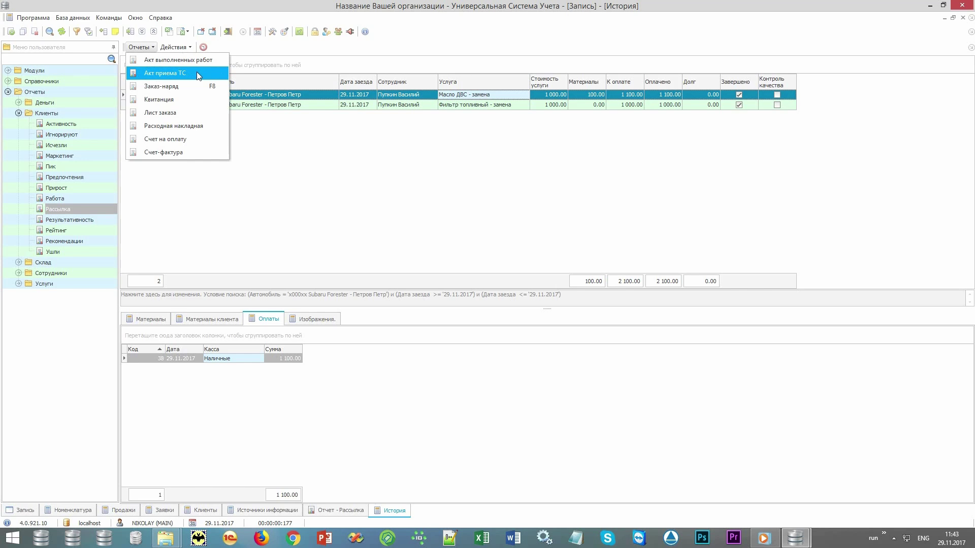
{"action": "left_click", "coordinate": [458, 174]}
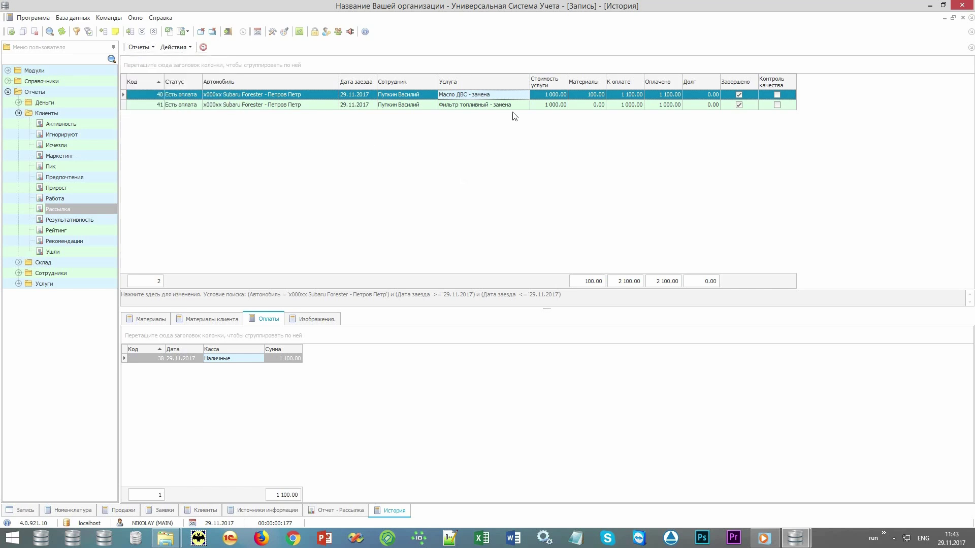
{"action": "double_click", "coordinate": [515, 98]}
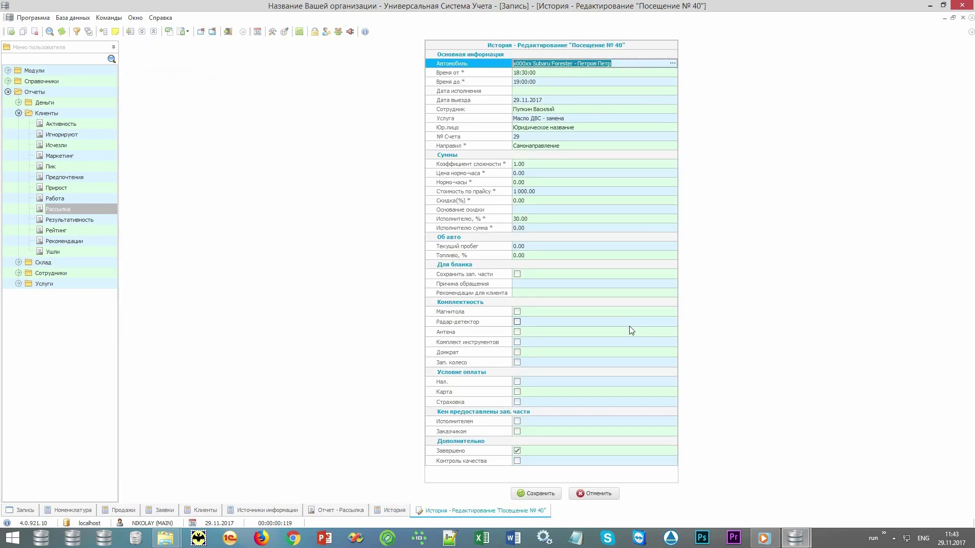
{"action": "left_click", "coordinate": [556, 248]}
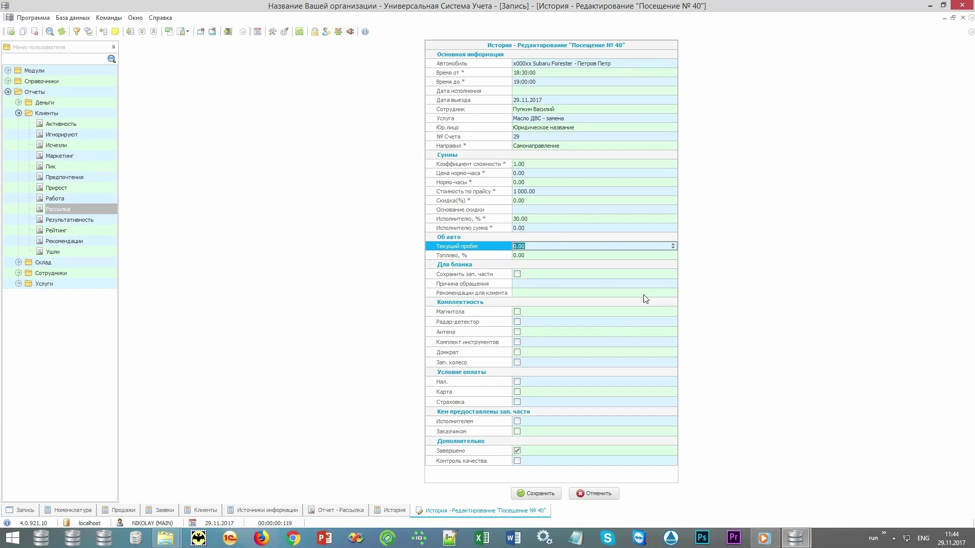
{"action": "type", "text": "9050"}
{"action": "key", "text": "Tab"}
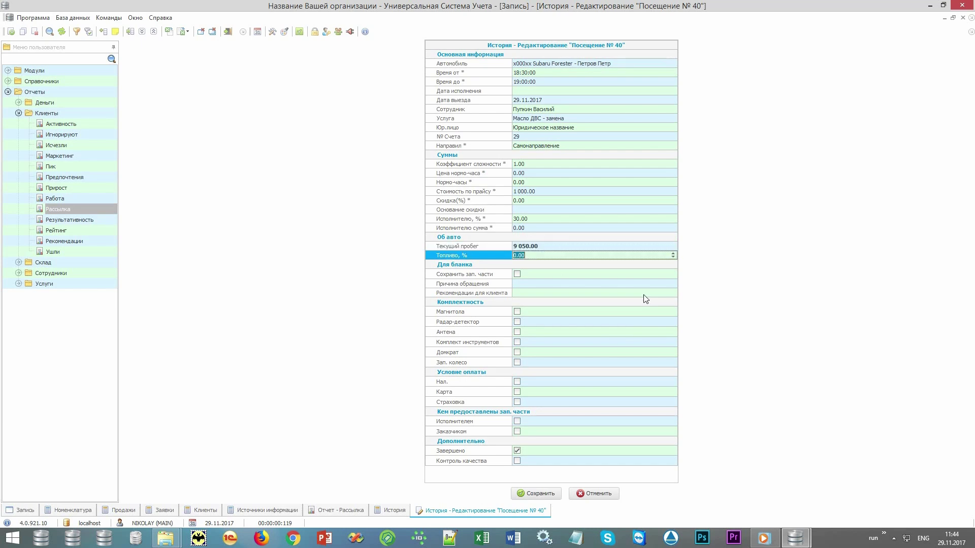
{"action": "type", "text": "50"}
{"action": "key", "text": "Tab"}
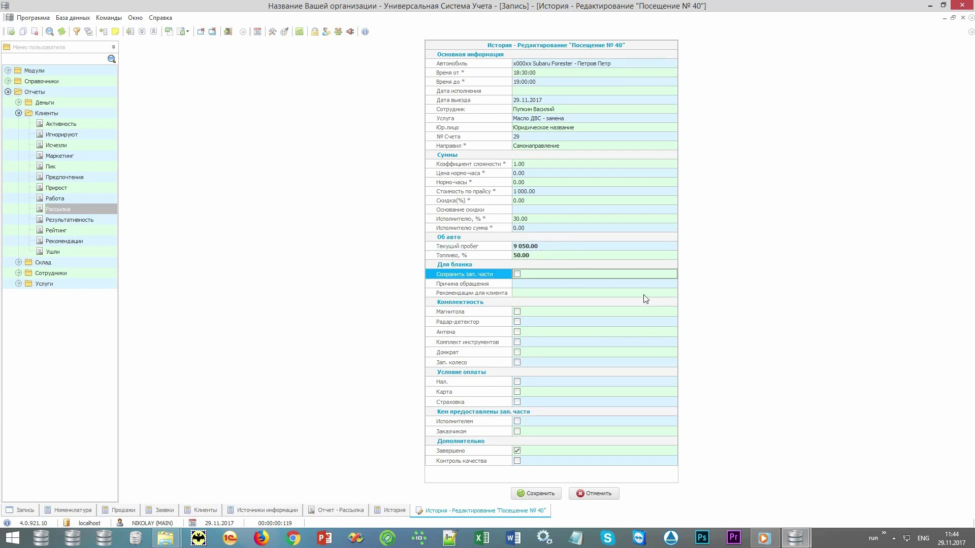
- Enter "Некая причина" as the visit reason and "Рекомендации" as the recommendations for the client
{"action": "key", "text": "Tab"}
{"action": "key", "text": "alt+shift"}
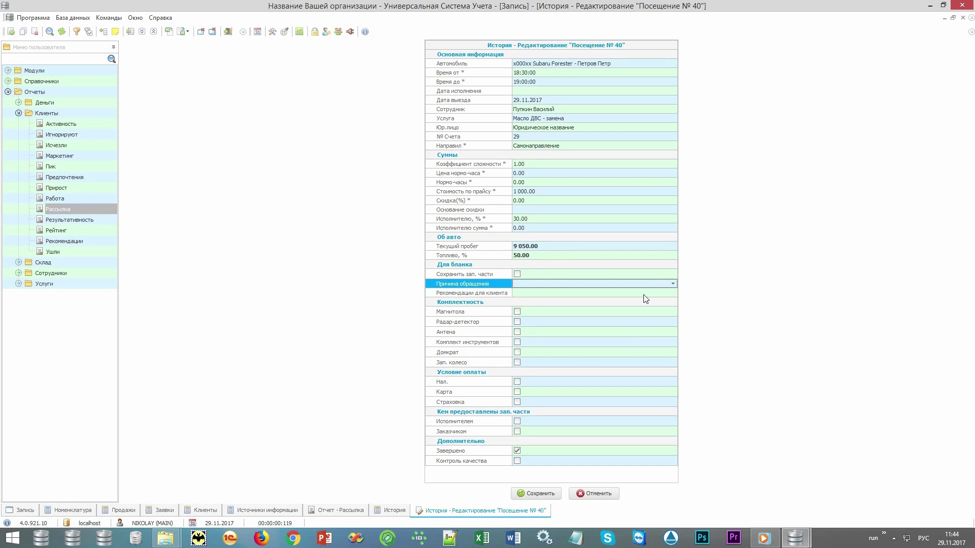
{"action": "key", "text": "alt+Down"}
{"action": "type", "text": "Некая причина"}
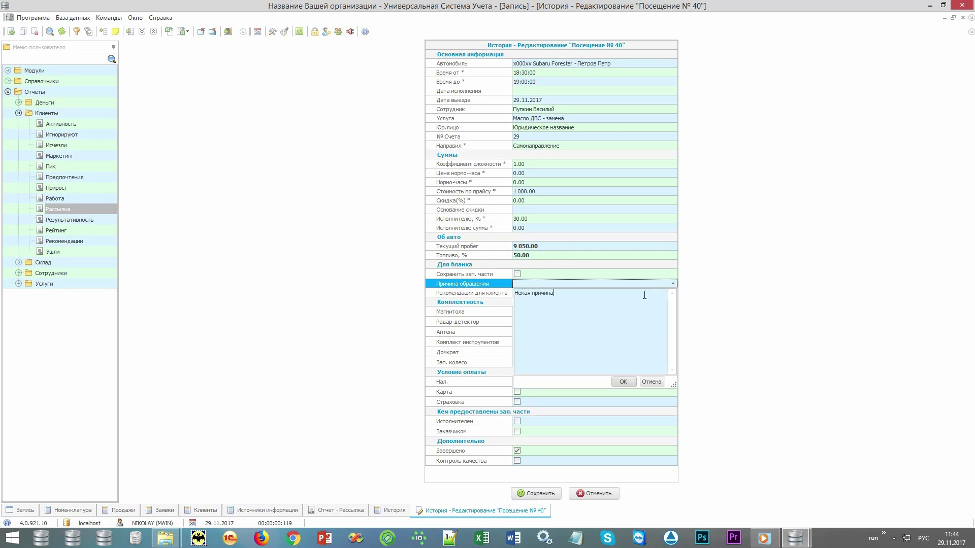
{"action": "key", "text": "ctrl+Return"}
{"action": "key", "text": "Tab"}
{"action": "key", "text": "alt+Down"}
{"action": "type", "text": "Рекомендации"}
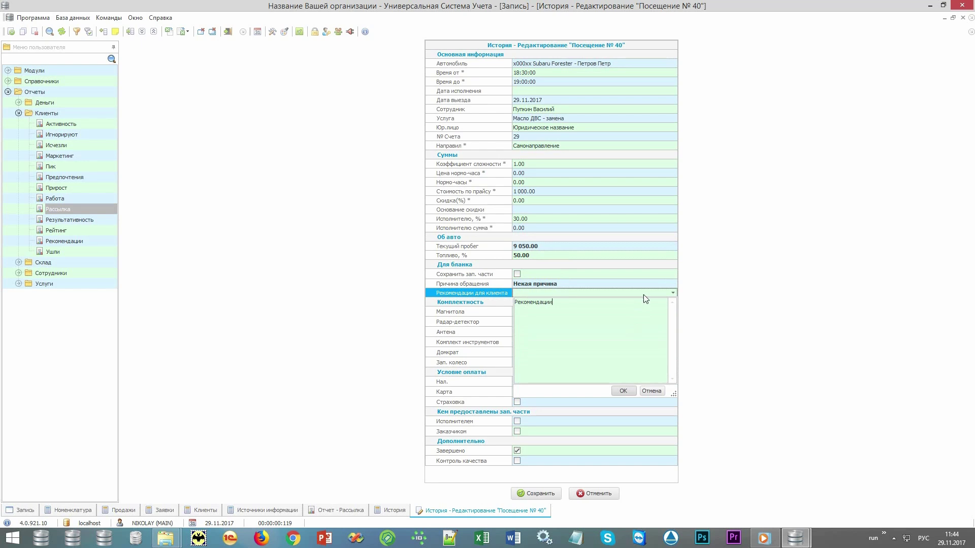
{"action": "key", "text": "ctrl+Return"}
- Mark "Магнитола", "Радар-детектор" and "Антена" as present, choose "Нал." as the payment condition, and save the visit
{"action": "key", "text": "Tab"}
{"action": "key", "text": "space"}
{"action": "key", "text": "Tab"}
{"action": "key", "text": "space"}
{"action": "key", "text": "Tab"}
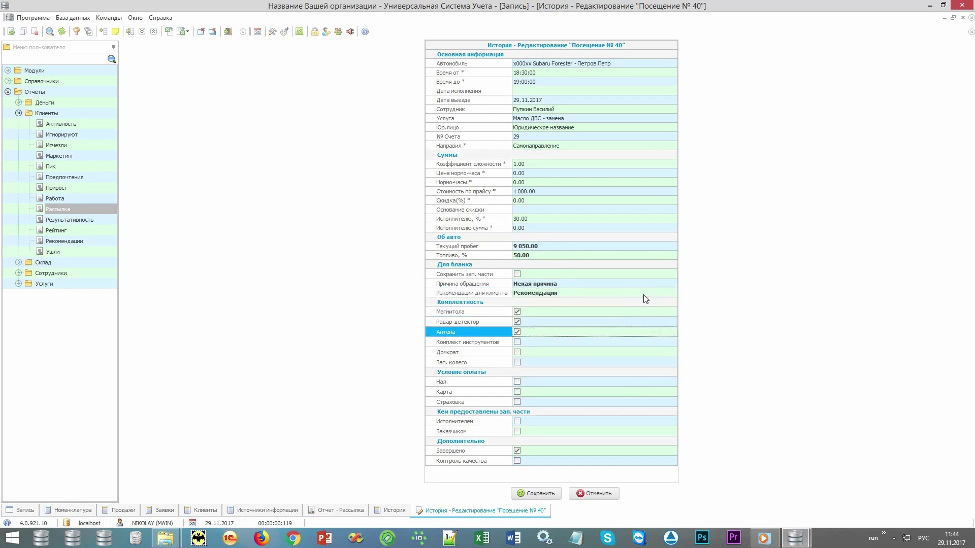
{"action": "left_click", "coordinate": [516, 382]}
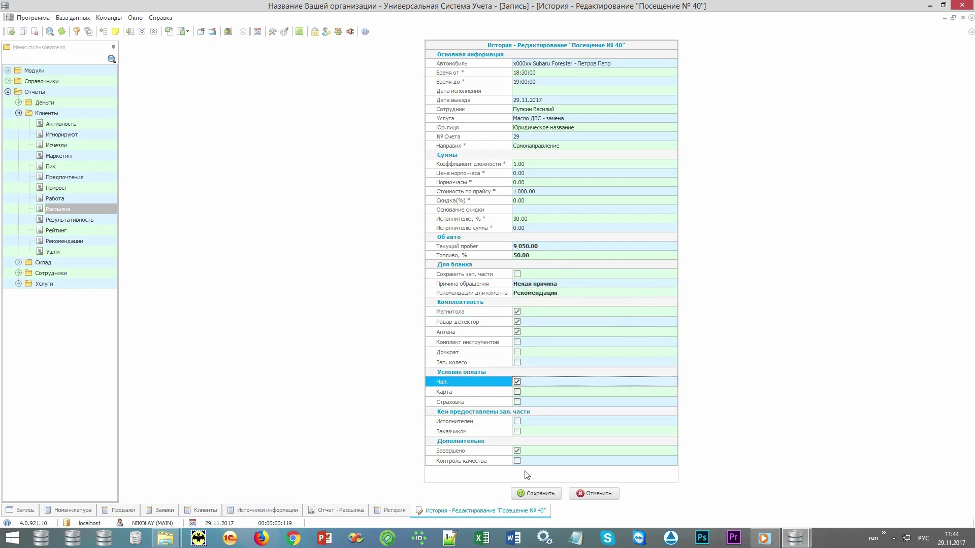
{"action": "left_click", "coordinate": [538, 494]}
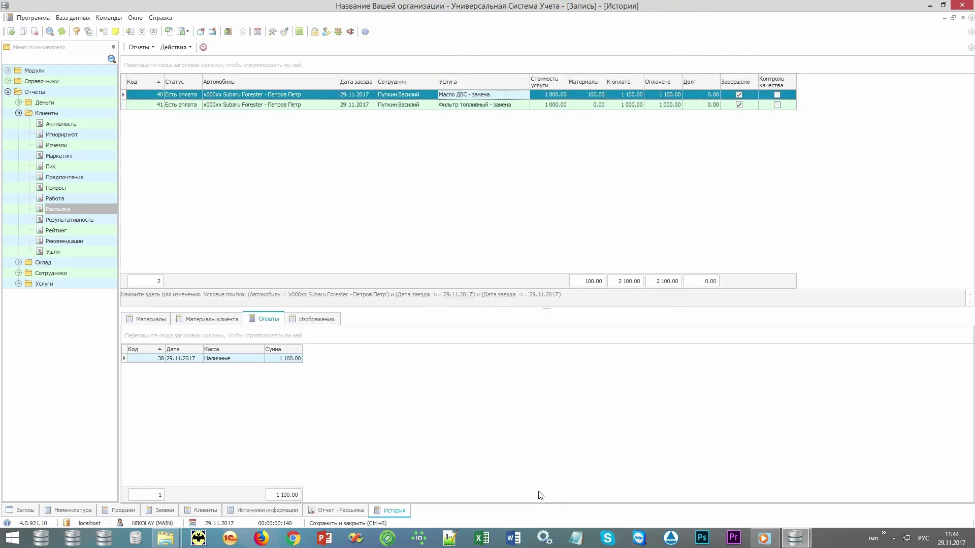
- Edit the visit's car diagram in Paint, drawing damage crosses on the rear view and near the lower side view's rear wheel, and save it
{"action": "left_click", "coordinate": [176, 49]}
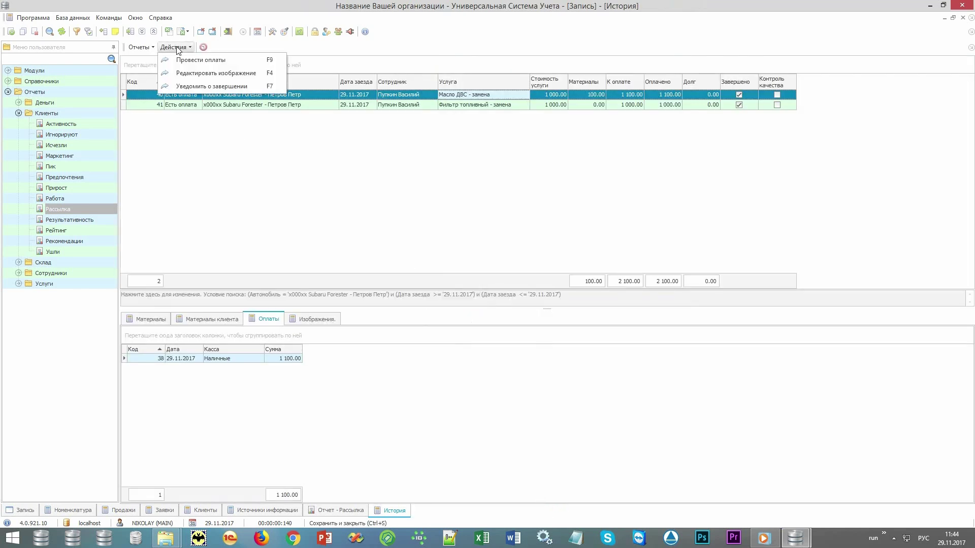
{"action": "left_click", "coordinate": [188, 71]}
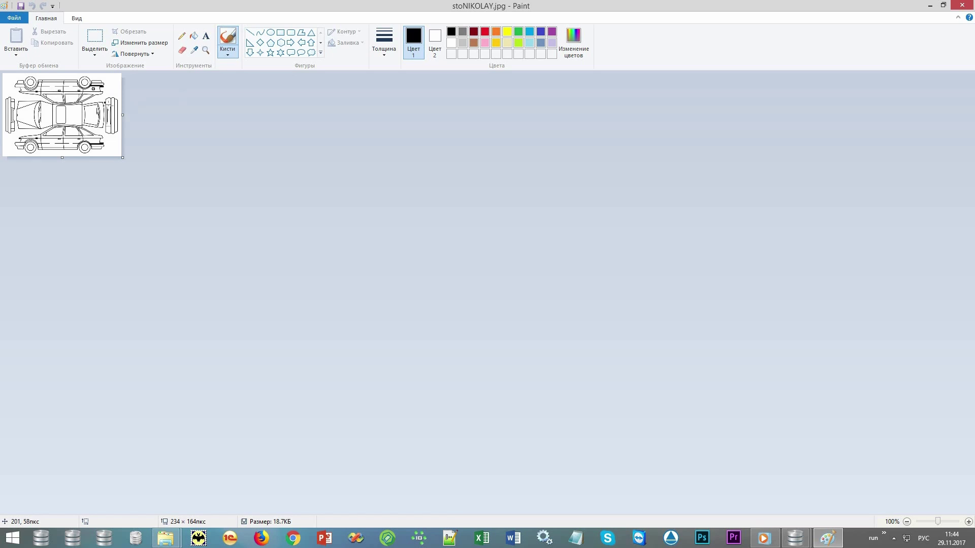
{"action": "mouse_move", "coordinate": [105, 103]}
{"action": "left_mouse_down"}
{"action": "mouse_move", "coordinate": [112, 107]}
{"action": "mouse_move", "coordinate": [90, 148]}
{"action": "left_mouse_up"}
{"action": "left_click", "coordinate": [961, 9]}
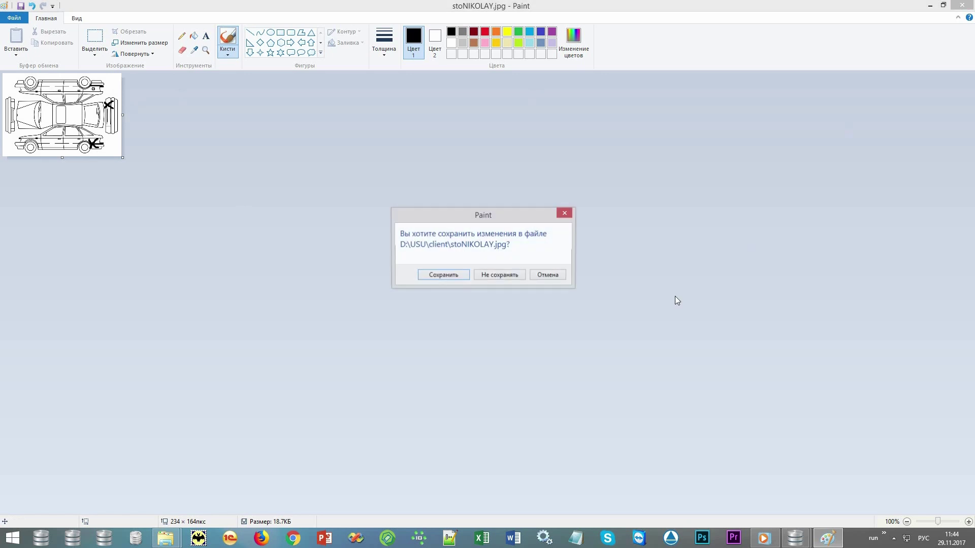
{"action": "left_click", "coordinate": [443, 275]}
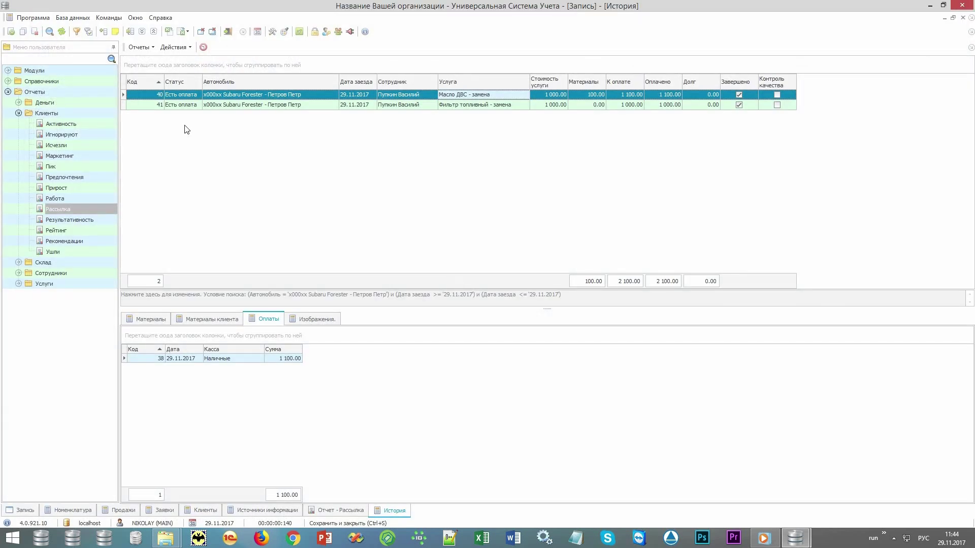
- Generate the "Акт приема ТС" vehicle acceptance report, examine it from the vehicle details to the client recommendations, and close it
{"action": "left_click", "coordinate": [146, 49]}
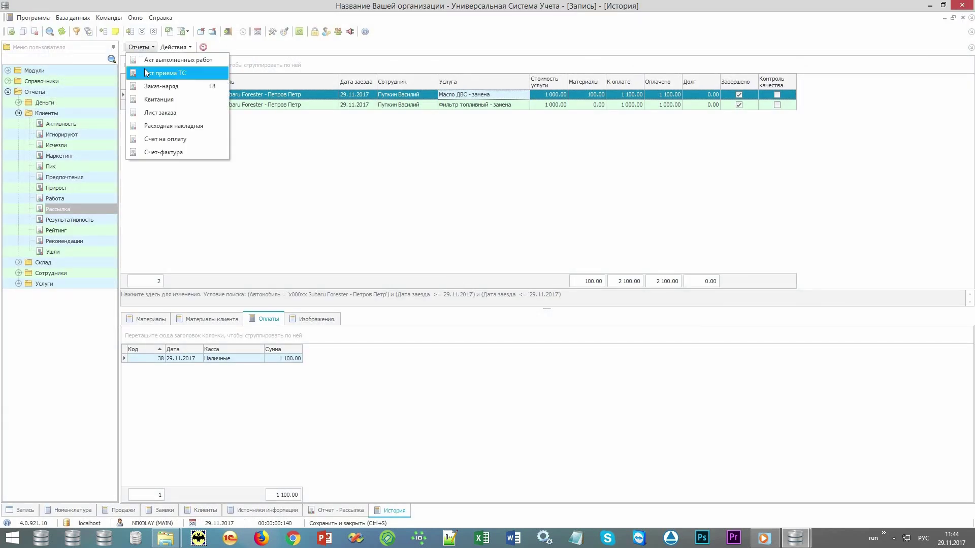
{"action": "left_click", "coordinate": [199, 75]}
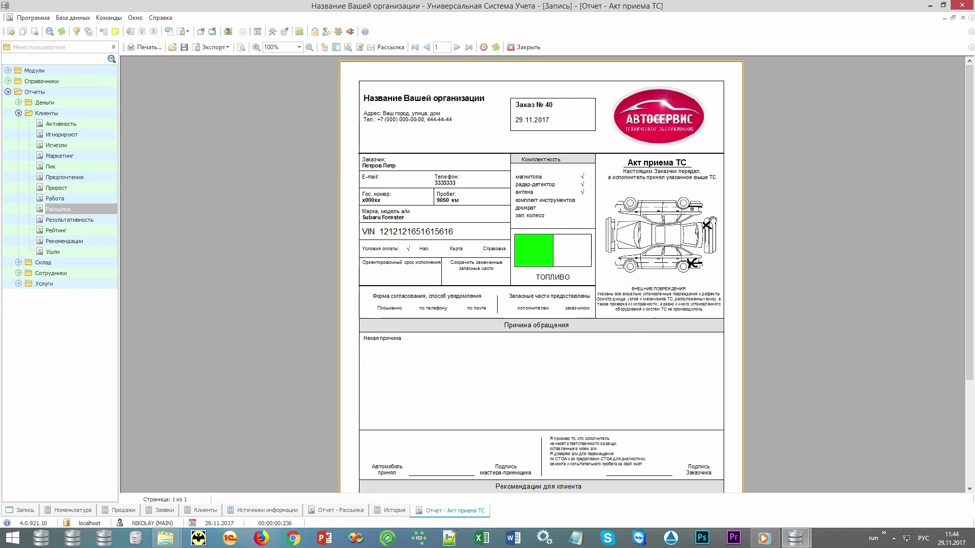
{"action": "left_click_drag", "start_coordinate": [566, 370], "coordinate": [587, 366]}
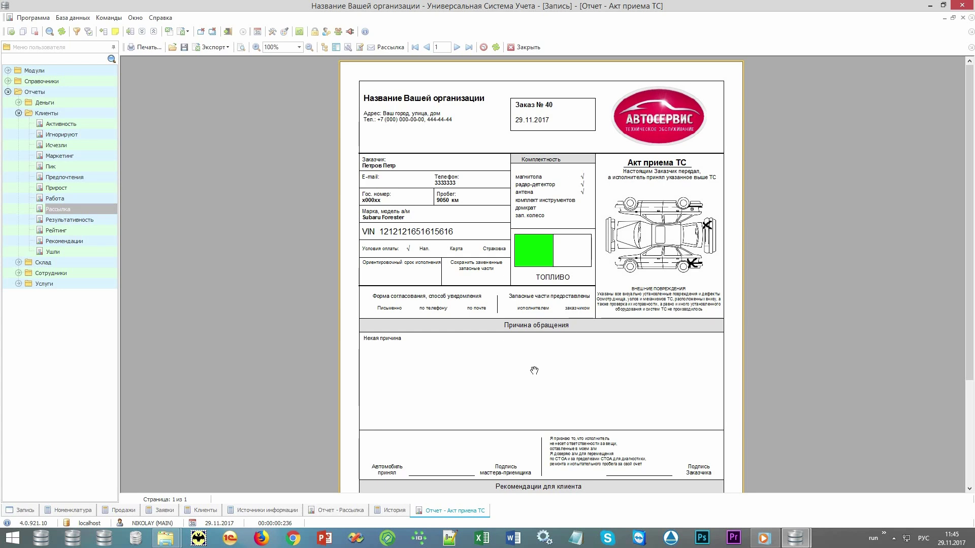
{"action": "scroll", "coordinate": [604, 404], "scroll_direction": "down", "scroll_amount": 3}
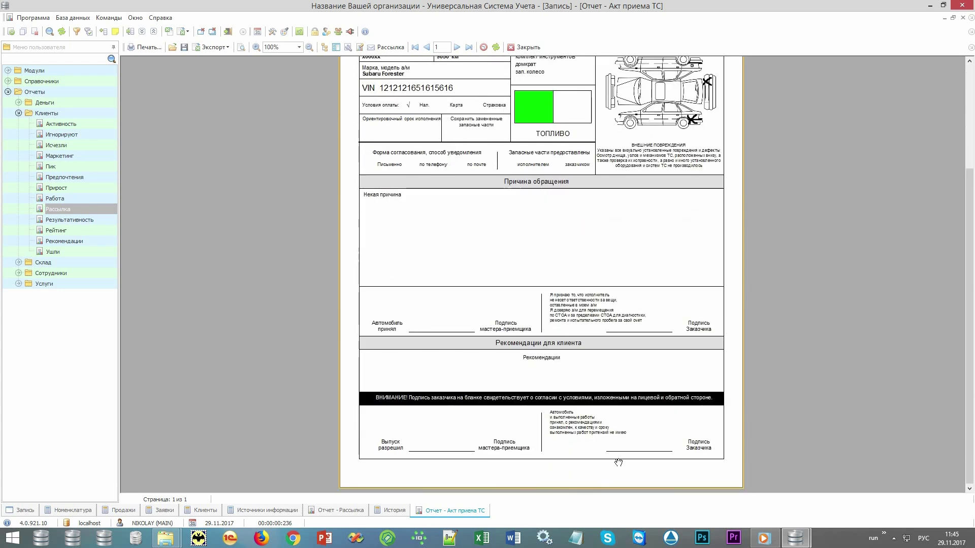
{"action": "left_click_drag", "start_coordinate": [553, 209], "coordinate": [556, 382]}
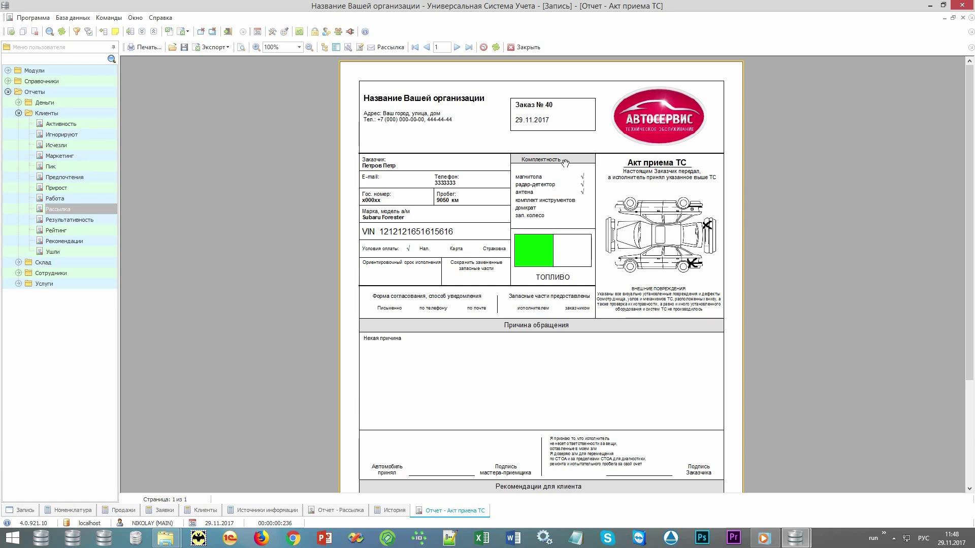
{"action": "left_click", "coordinate": [527, 49]}
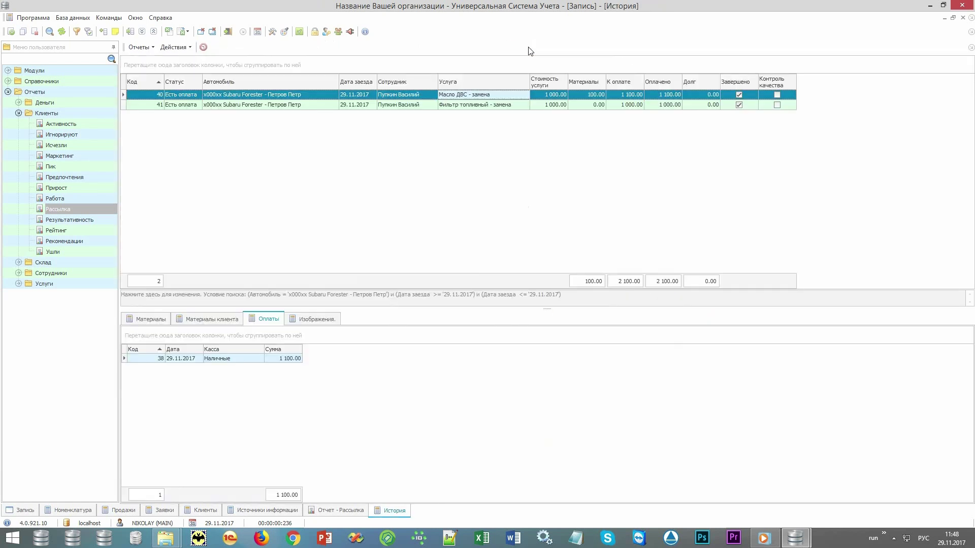
- Generate the "Заказ-наряд" and "Лист заказа" documents for the visit, examining and closing each one
{"action": "left_click", "coordinate": [147, 49]}
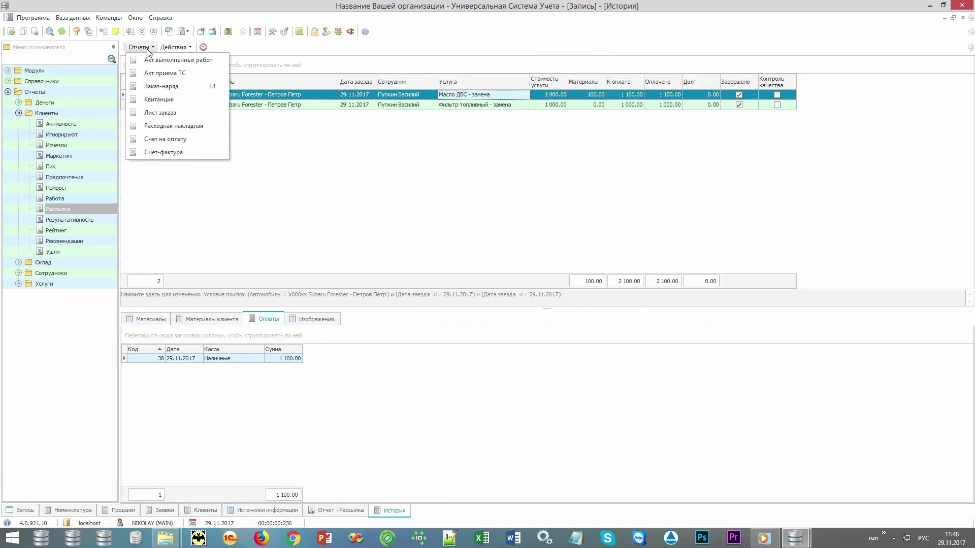
{"action": "left_click", "coordinate": [183, 90]}
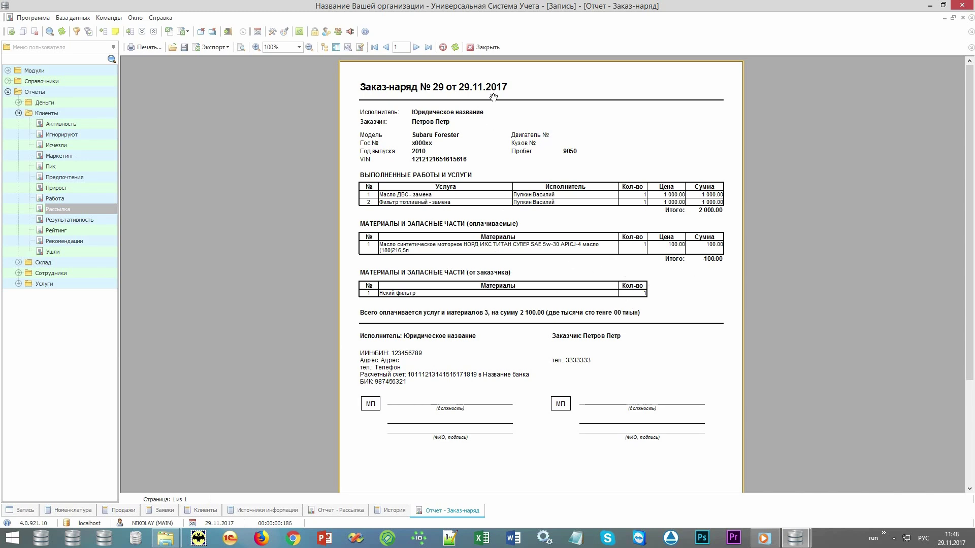
{"action": "left_click", "coordinate": [483, 47]}
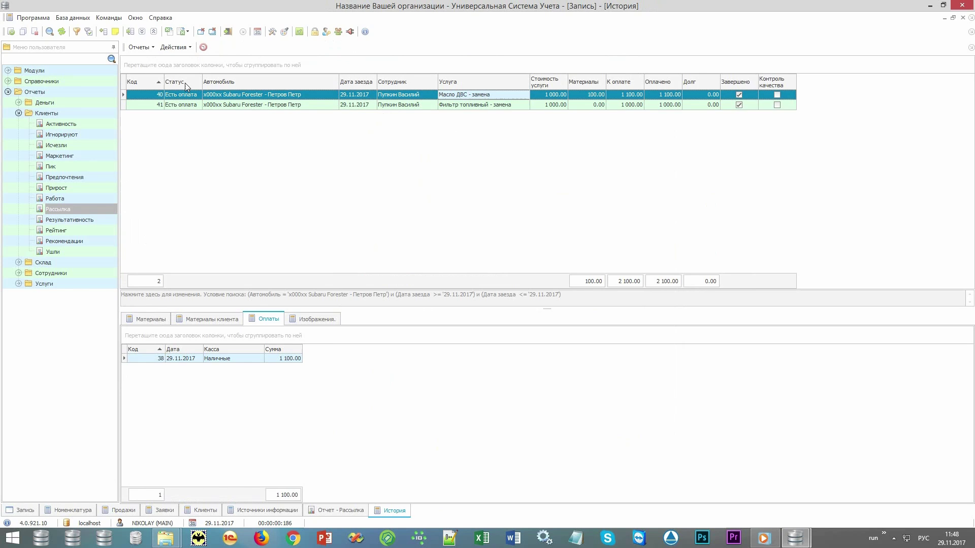
{"action": "left_click", "coordinate": [139, 47]}
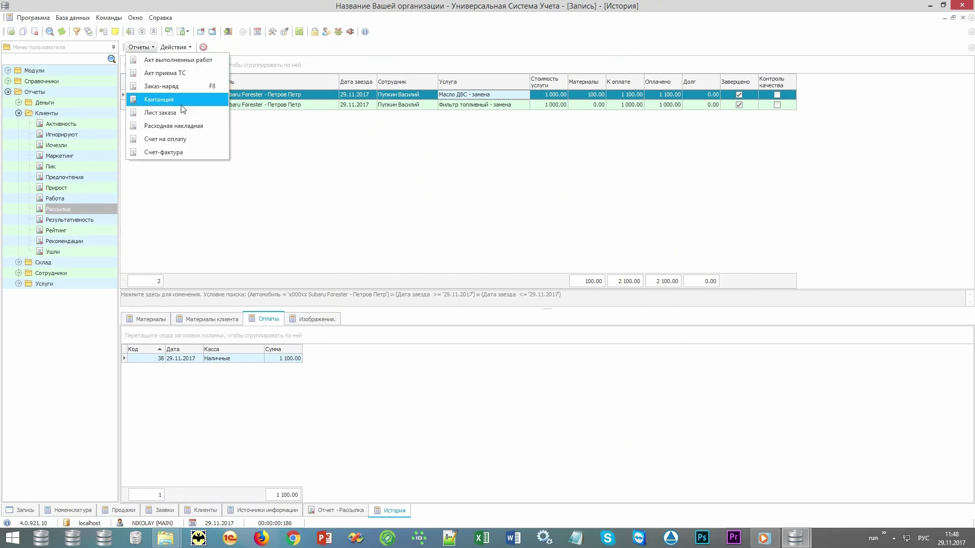
{"action": "left_click", "coordinate": [187, 118]}
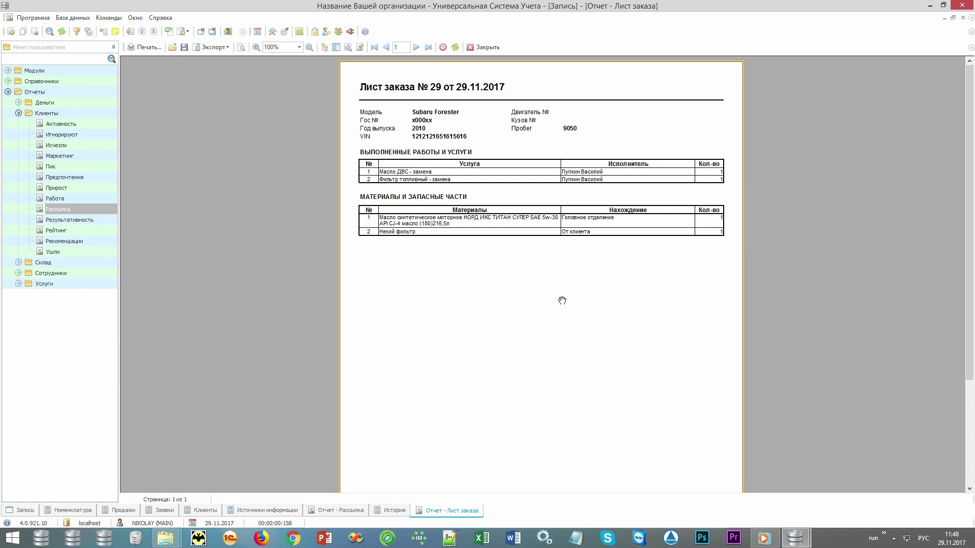
{"action": "left_click", "coordinate": [485, 47]}
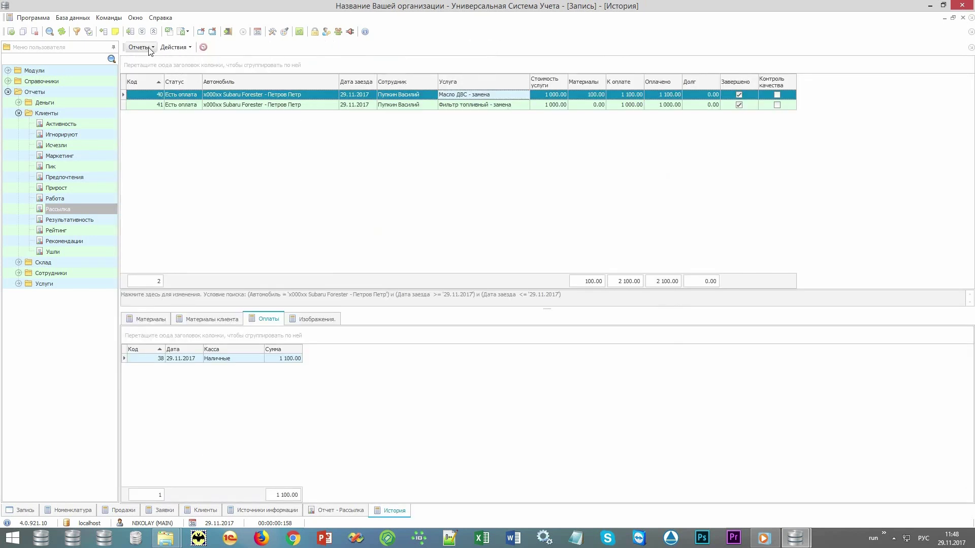
- Generate the visit's "Счет на оплату" invoice and "Расходная накладная" delivery note and examine them
{"action": "left_click", "coordinate": [150, 49]}
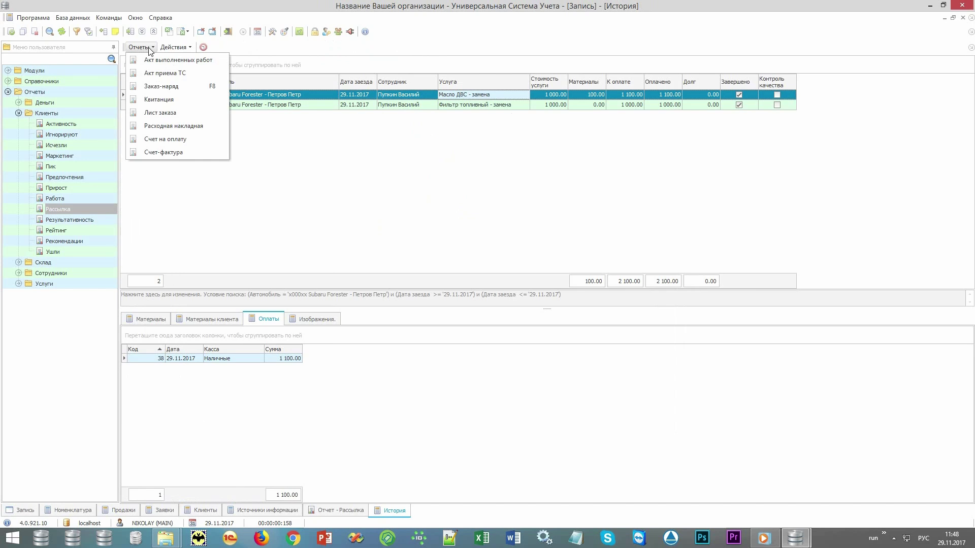
{"action": "left_click", "coordinate": [181, 140]}
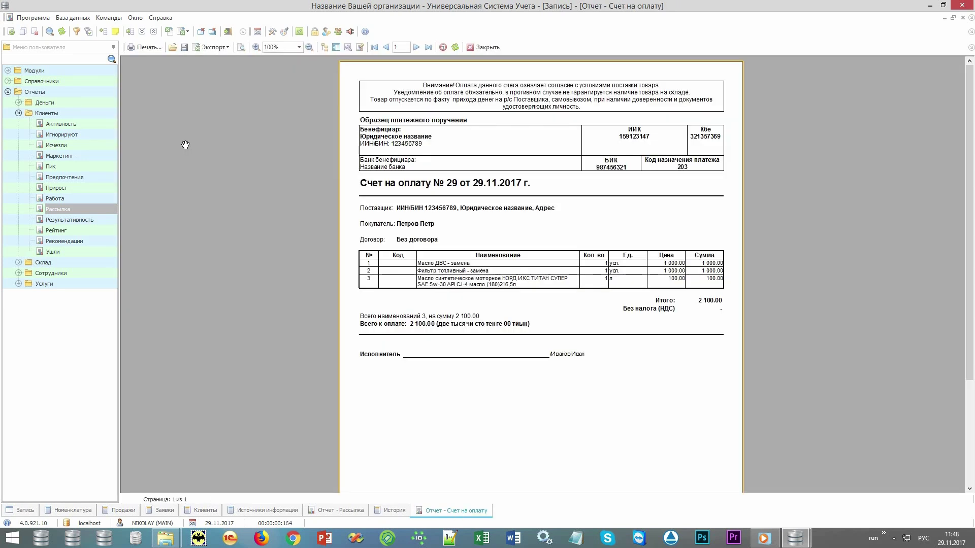
{"action": "key", "text": "Escape"}
{"action": "left_click", "coordinate": [141, 48]}
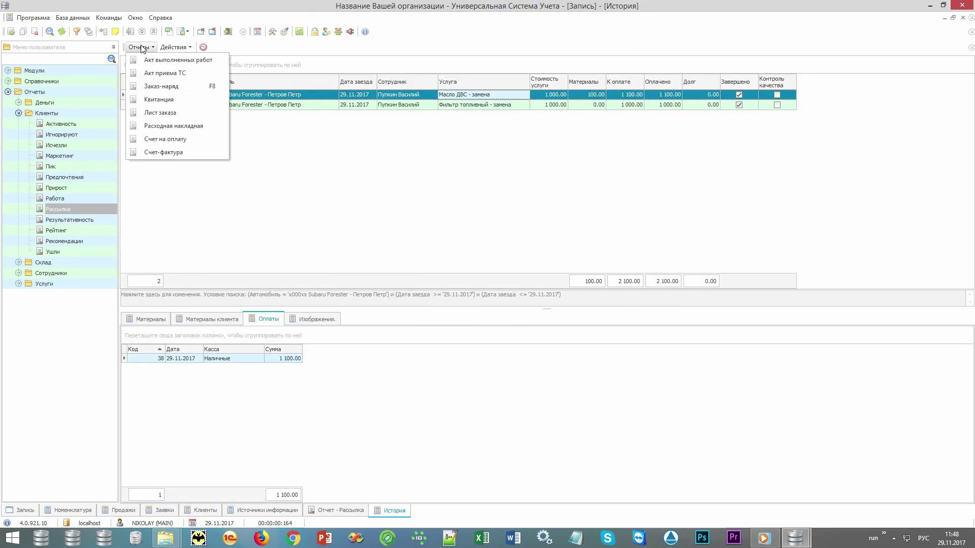
{"action": "left_click", "coordinate": [173, 127]}
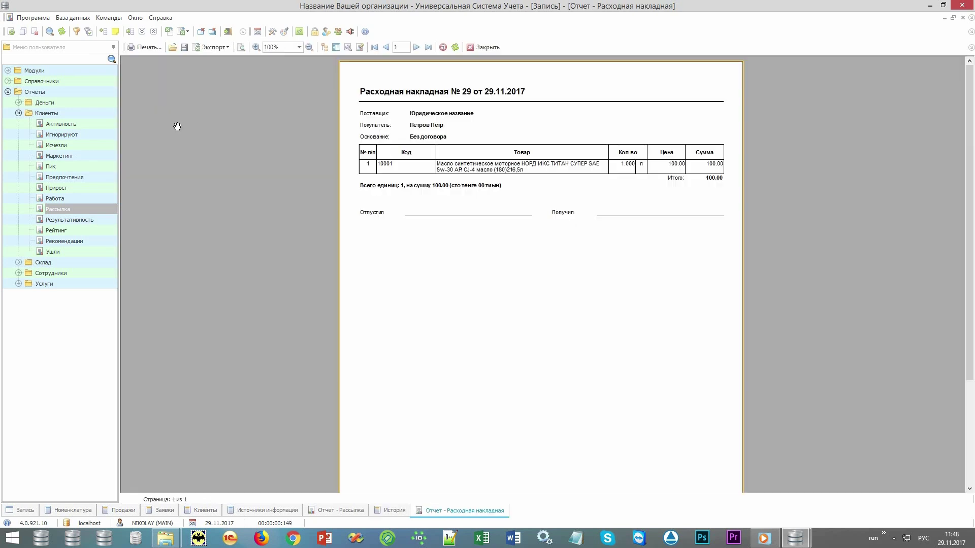
- Generate the "Акт выполненных работ" for the visit, examine it, and close it
{"action": "left_click", "coordinate": [133, 48]}
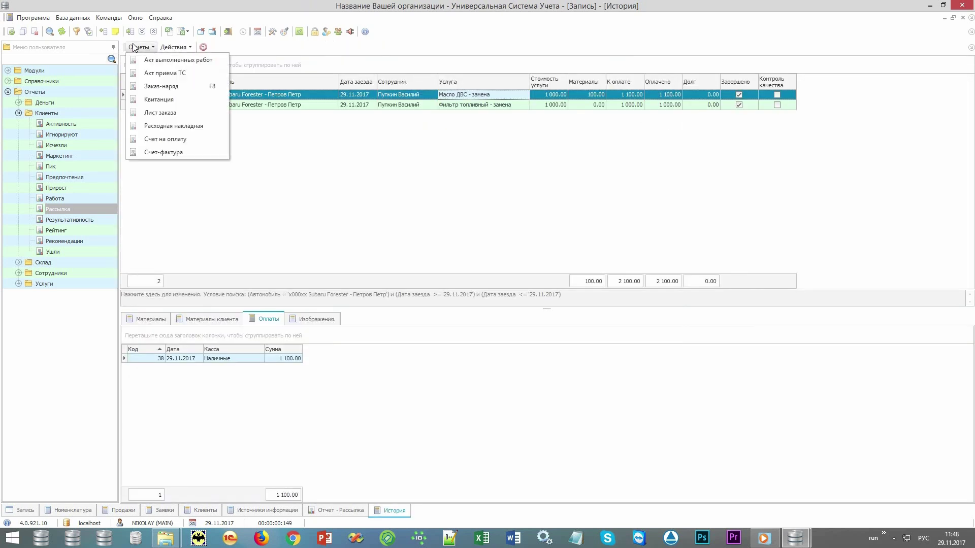
{"action": "left_click", "coordinate": [153, 57]}
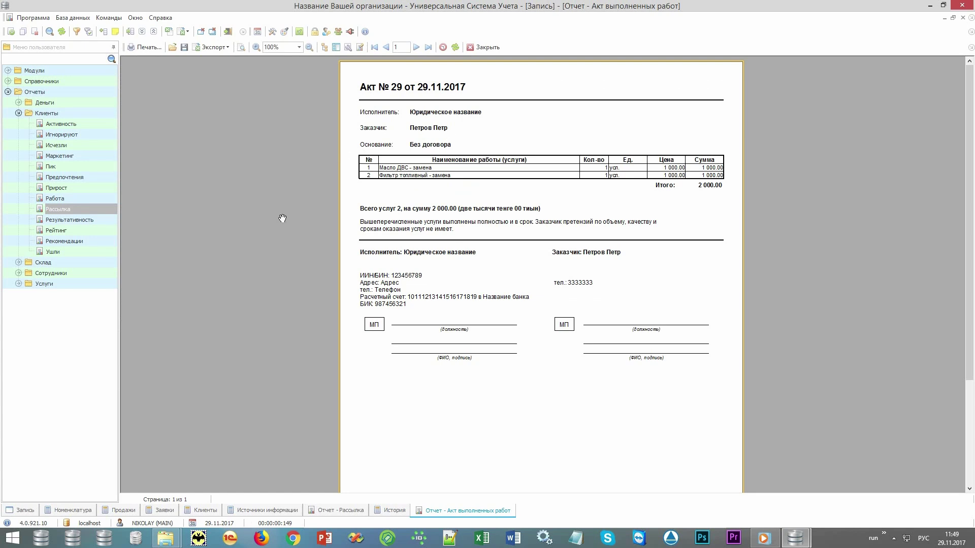
{"action": "key", "text": "ctrl+F4"}
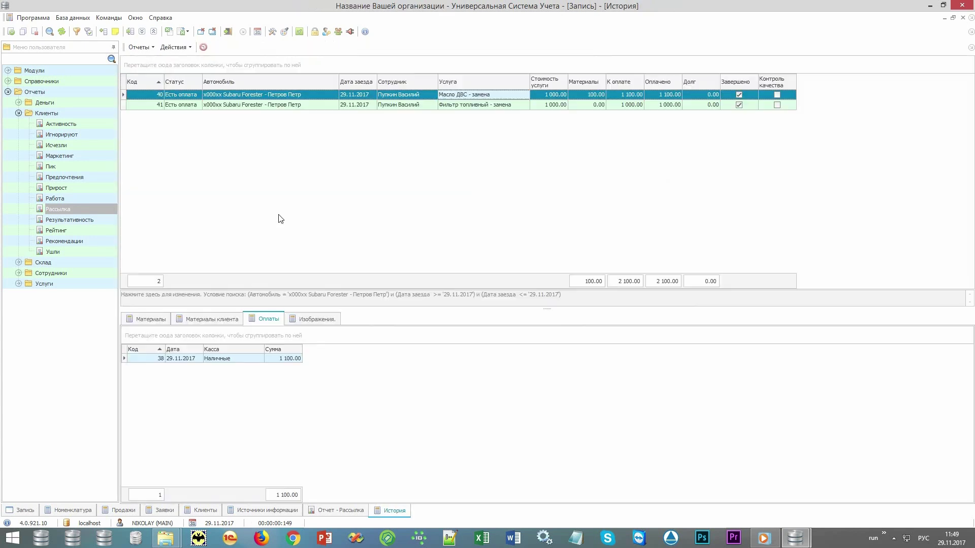
- Check the completion marks of the engine oil and fuel filter visits and view the "Уведомить о завершении" action
{"action": "left_click", "coordinate": [750, 95]}
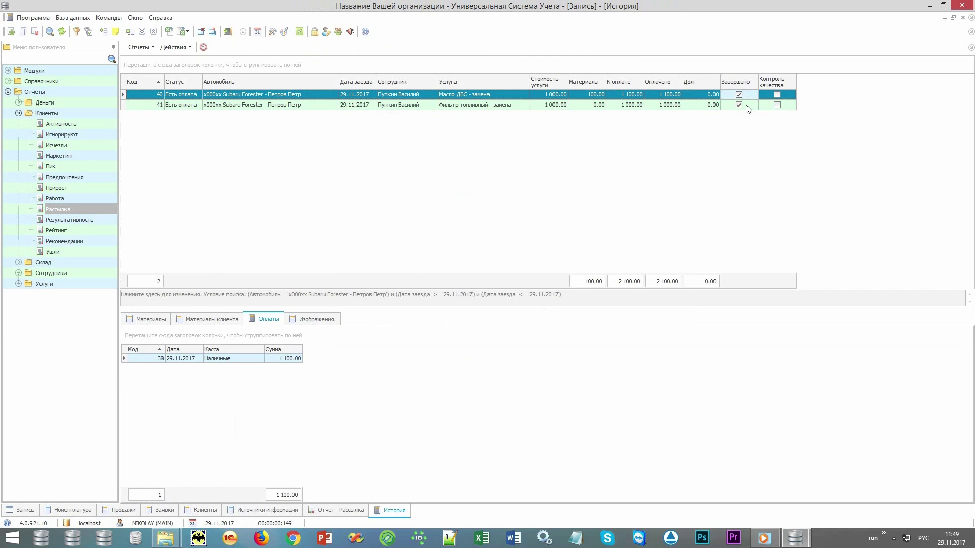
{"action": "left_click", "coordinate": [748, 108]}
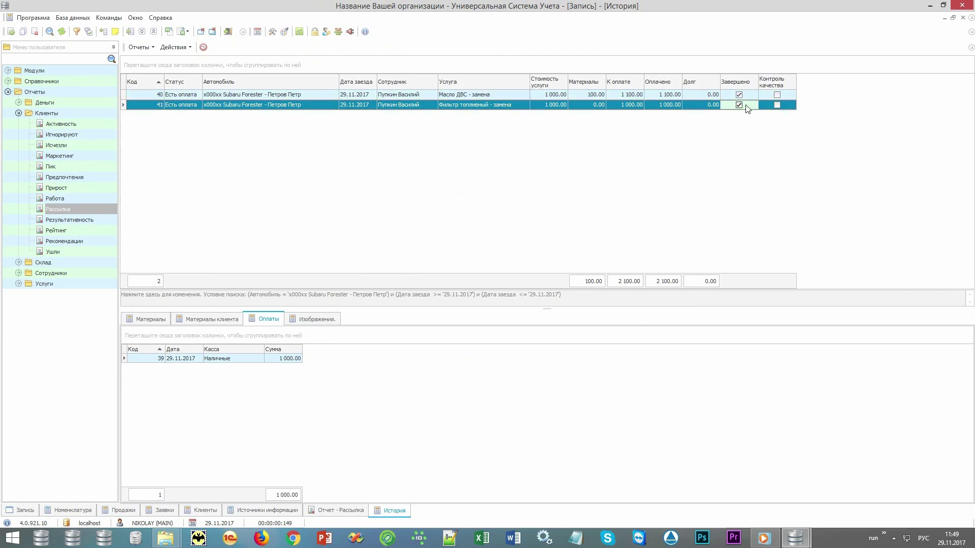
{"action": "left_click", "coordinate": [173, 49]}
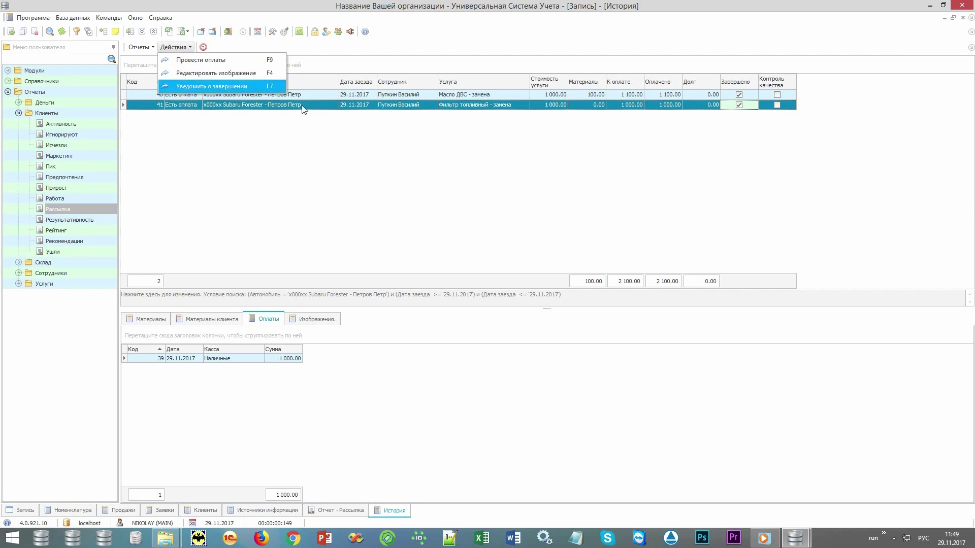
{"action": "left_click", "coordinate": [741, 172]}
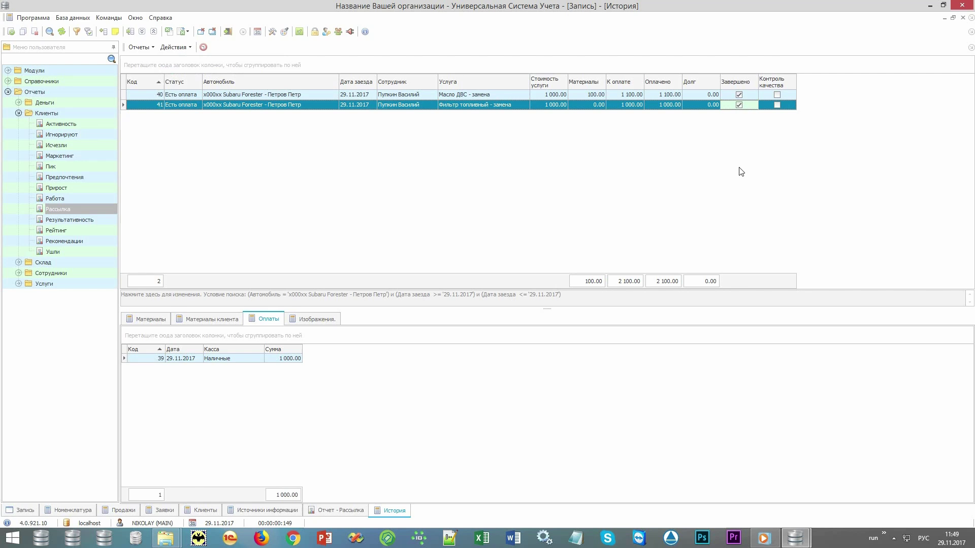
- Mark "Контроль качества" as done on both the engine oil and fuel filter replacement visits and save each record
{"action": "left_click", "coordinate": [788, 95]}
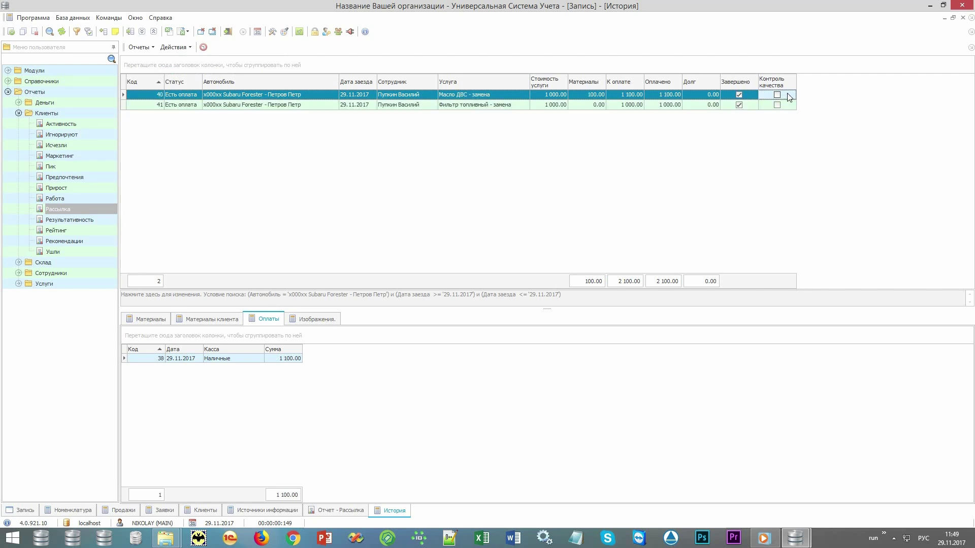
{"action": "double_click", "coordinate": [786, 95]}
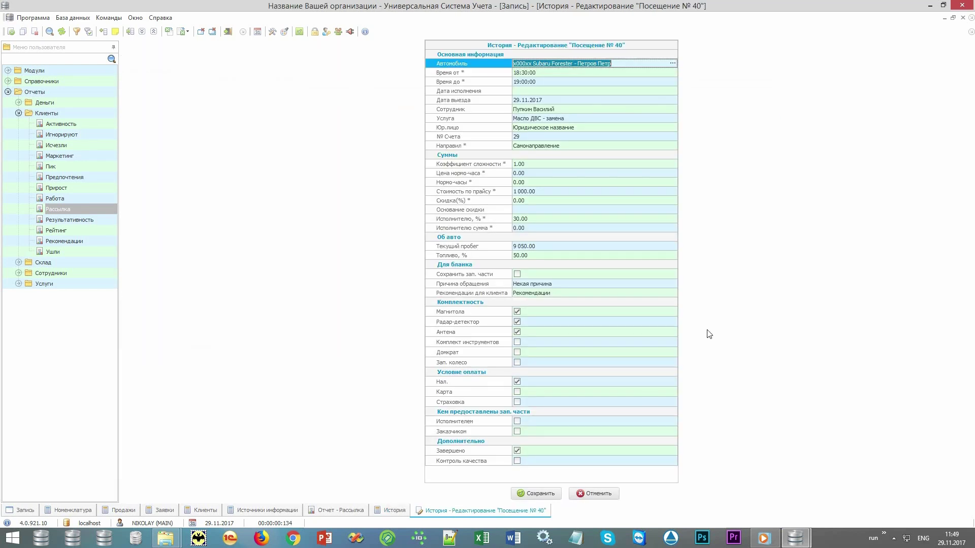
{"action": "left_click", "coordinate": [516, 462]}
{"action": "key", "text": "ctrl+s"}
{"action": "left_click", "coordinate": [789, 106]}
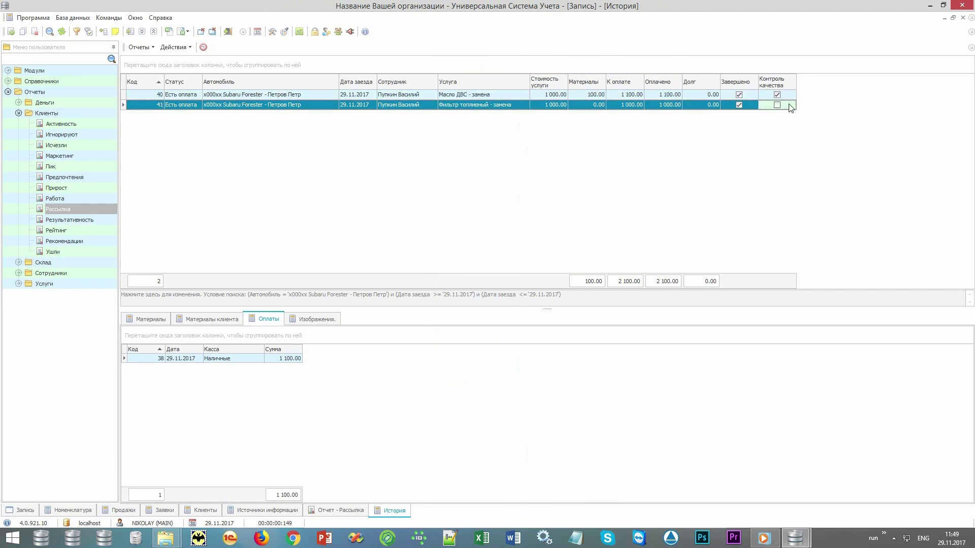
{"action": "double_click", "coordinate": [790, 106]}
{"action": "left_click", "coordinate": [517, 461]}
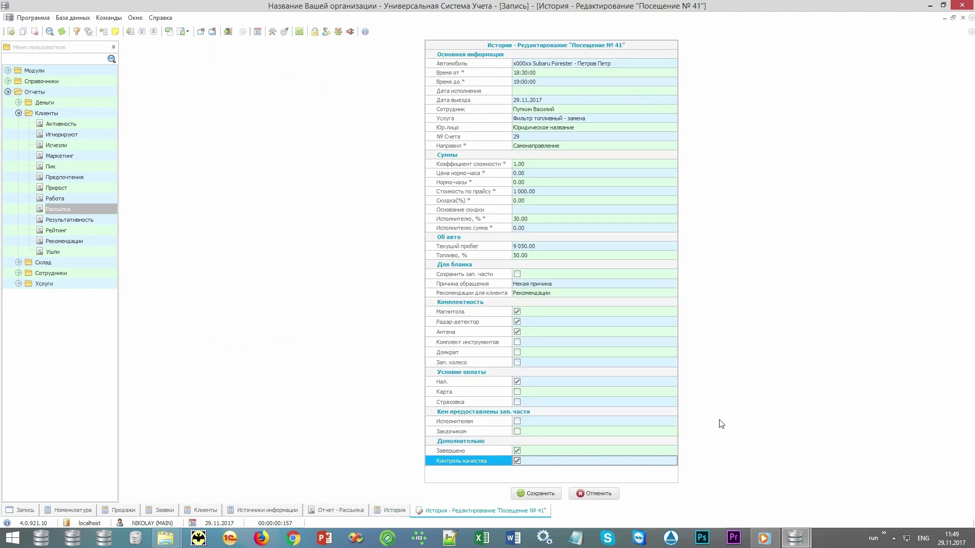
{"action": "key", "text": "ctrl+s"}
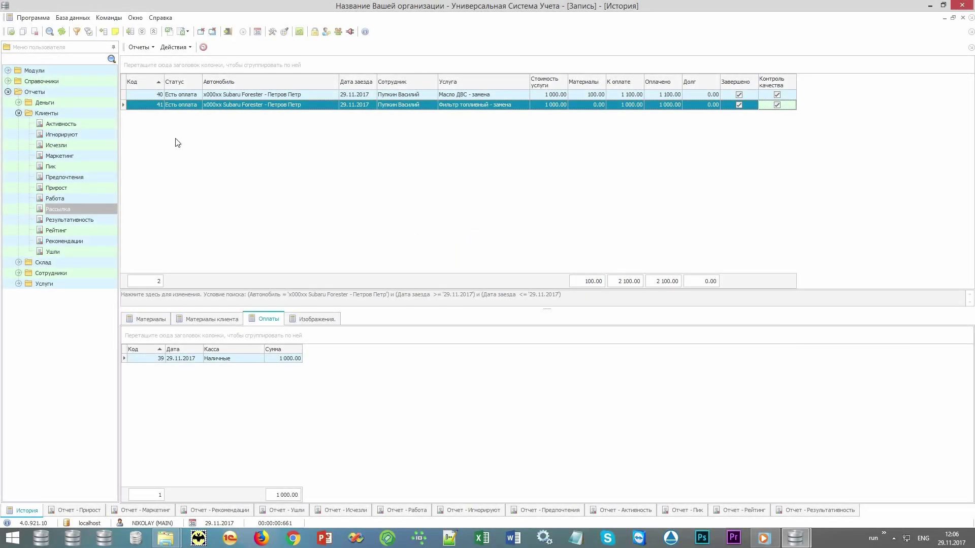
- Look through the "Отчеты" groups Услуги, Сотрудники, Склад and Деньги, leaving only Клиенты expanded
{"action": "left_click", "coordinate": [67, 94]}
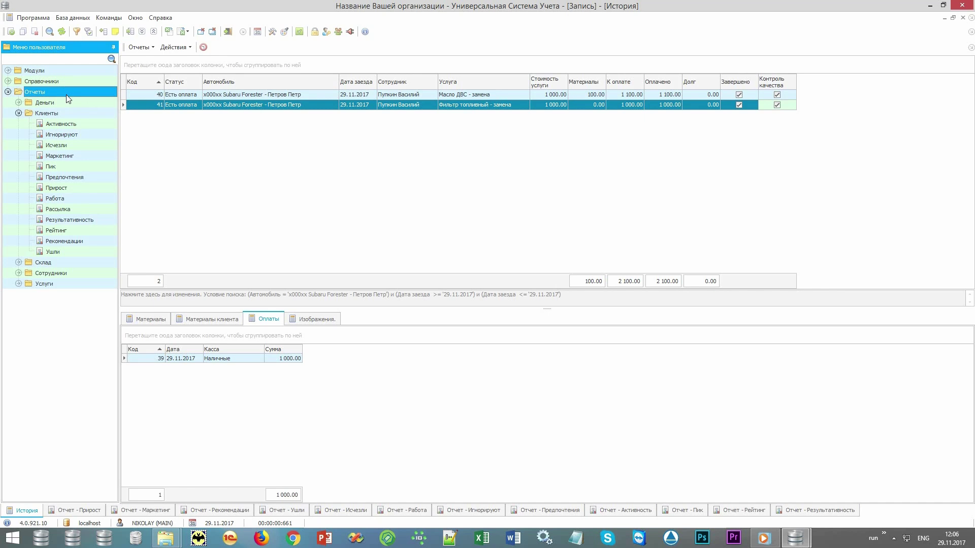
{"action": "left_click", "coordinate": [18, 284]}
{"action": "left_click", "coordinate": [18, 273]}
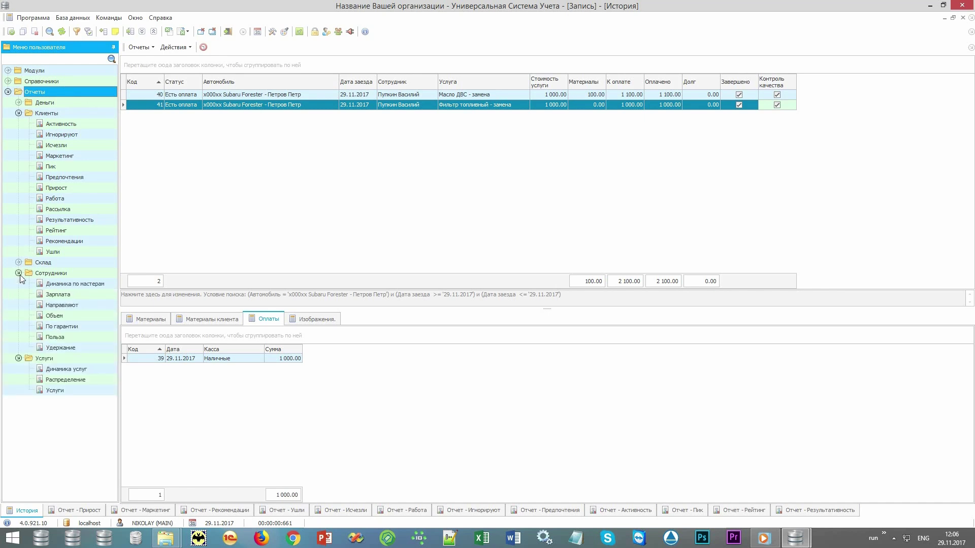
{"action": "left_click", "coordinate": [18, 262]}
{"action": "left_click", "coordinate": [19, 103]}
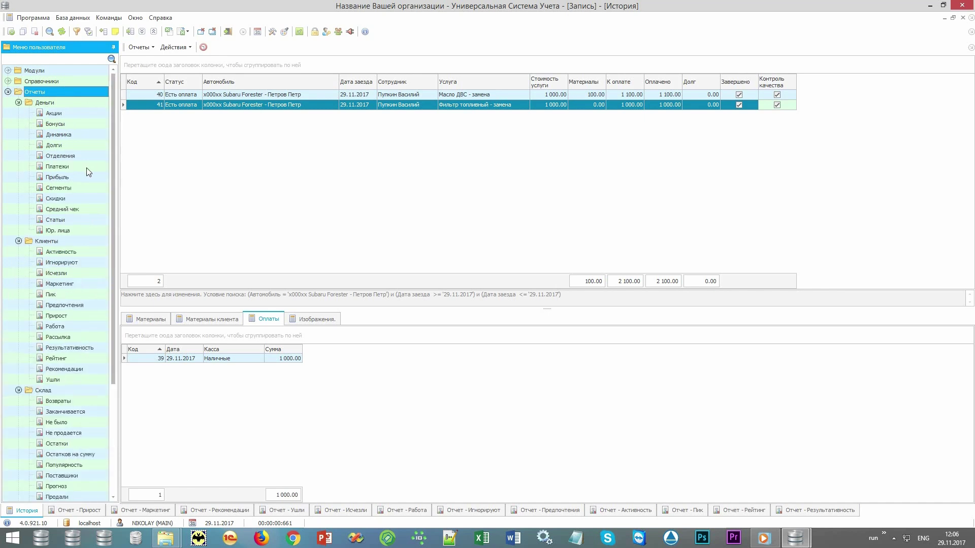
{"action": "left_click_drag", "start_coordinate": [112, 171], "coordinate": [28, 124]}
{"action": "left_click", "coordinate": [18, 102]}
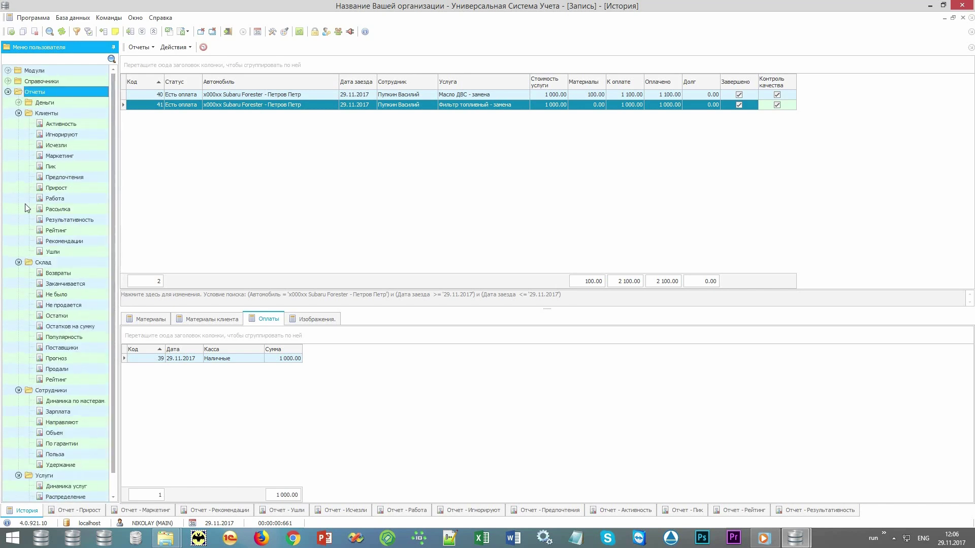
{"action": "left_click", "coordinate": [19, 262]}
{"action": "left_click", "coordinate": [18, 283]}
{"action": "left_click", "coordinate": [18, 284]}
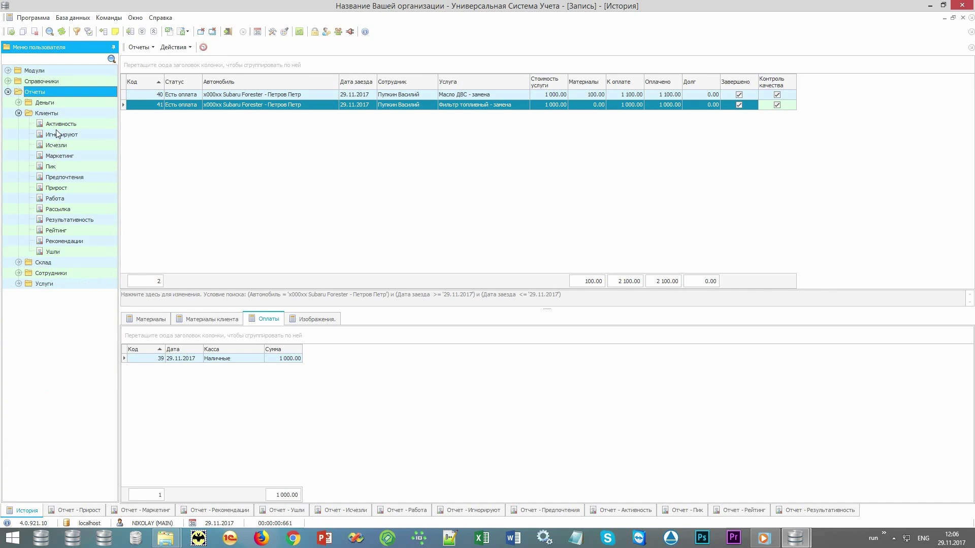
- Go through the list of reports in the Клиенты group, from Активность to the end and back to the group heading
{"action": "left_click", "coordinate": [71, 114]}
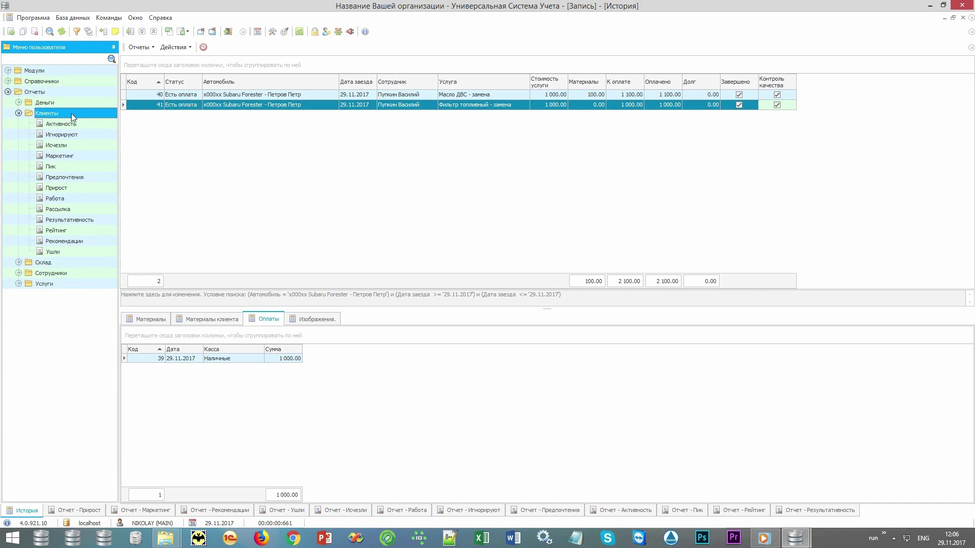
{"action": "key", "text": "Down"}
{"action": "key", "text": "Down"}
{"action": "key", "text": "Down"}
{"action": "key", "text": "Down"}
{"action": "key", "text": "Down"}
{"action": "key", "text": "Down"}
{"action": "key", "text": "Down"}
{"action": "key", "text": "Down"}
{"action": "key", "text": "Down"}
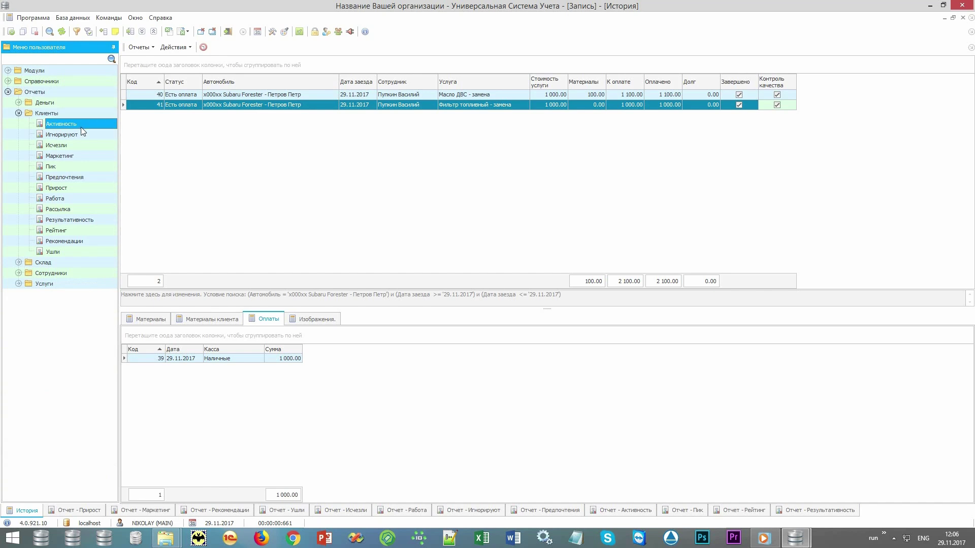
{"action": "key", "text": "Down"}
{"action": "key", "text": "Down"}
{"action": "key", "text": "Down"}
{"action": "key", "text": "Down"}
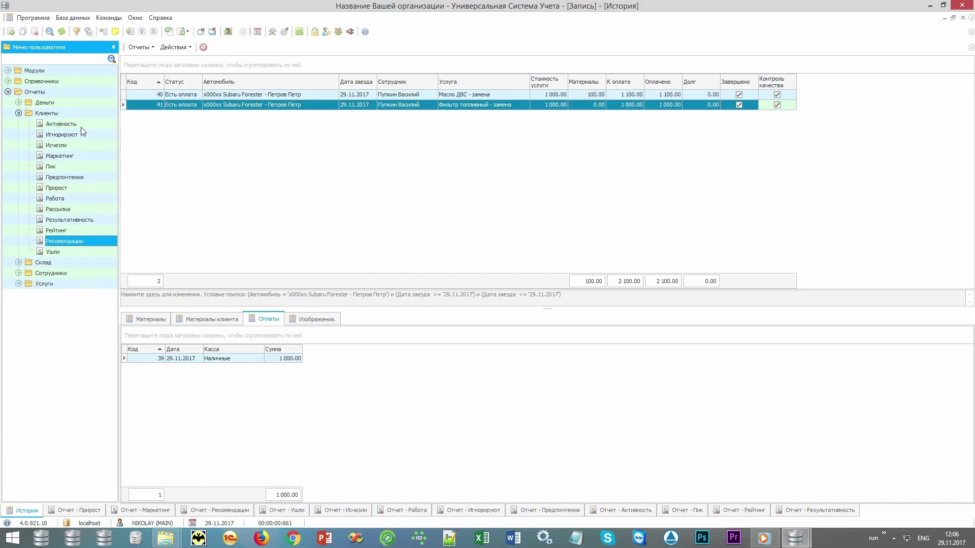
{"action": "key", "text": "Up"}
{"action": "key", "text": "Up"}
{"action": "key", "text": "Up"}
{"action": "key", "text": "Up"}
{"action": "key", "text": "Up"}
{"action": "key", "text": "Up"}
{"action": "key", "text": "Up"}
{"action": "key", "text": "Up"}
{"action": "key", "text": "Up"}
{"action": "key", "text": "Up"}
{"action": "key", "text": "Up"}
{"action": "key", "text": "Up"}
{"action": "key", "text": "Up"}
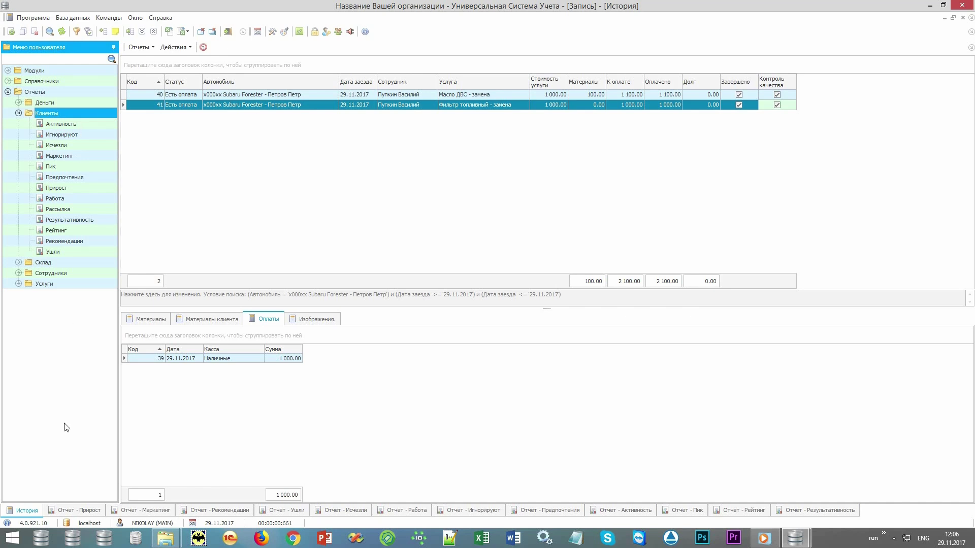
- Examine the open client reports Прирост, Маркетинг, Рекомендации and Ушли one after another
{"action": "left_click", "coordinate": [80, 514]}
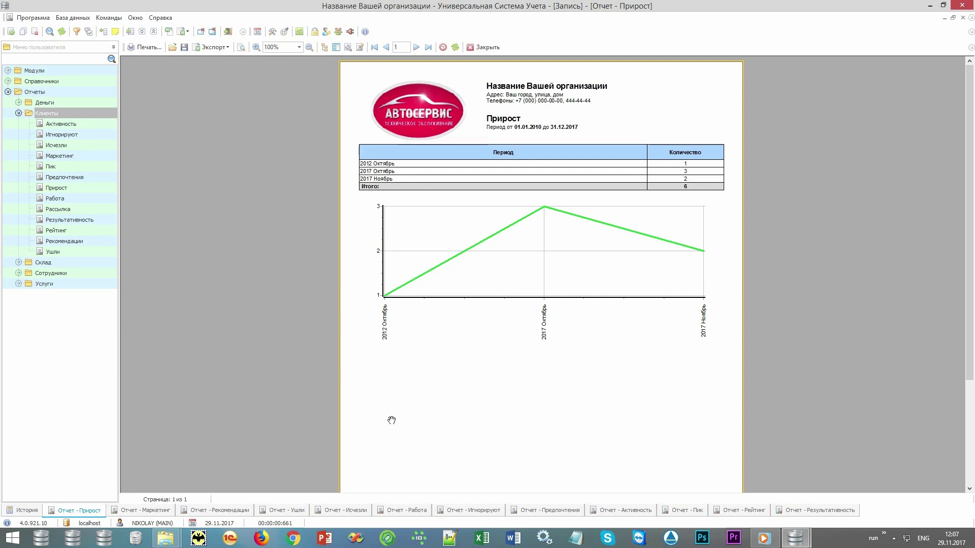
{"action": "left_click", "coordinate": [152, 511]}
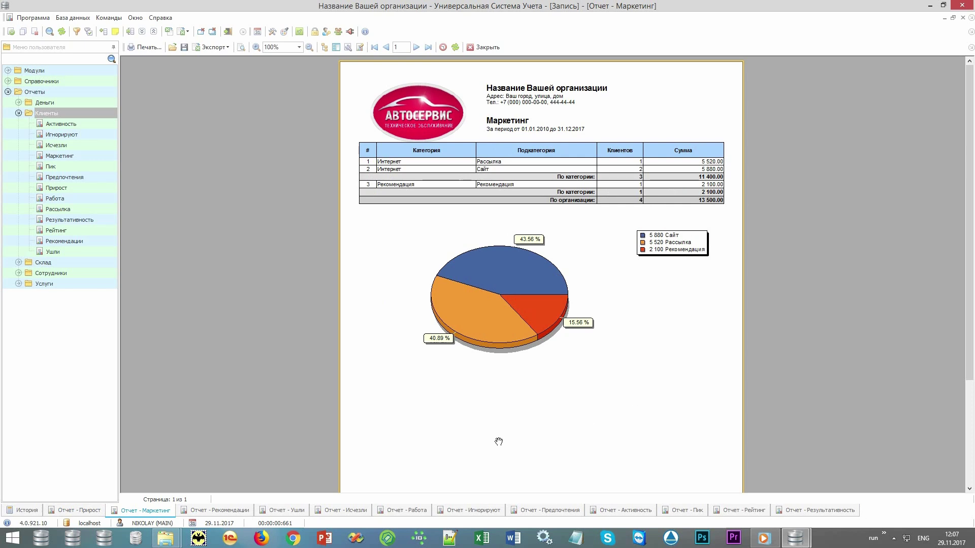
{"action": "left_click", "coordinate": [223, 510]}
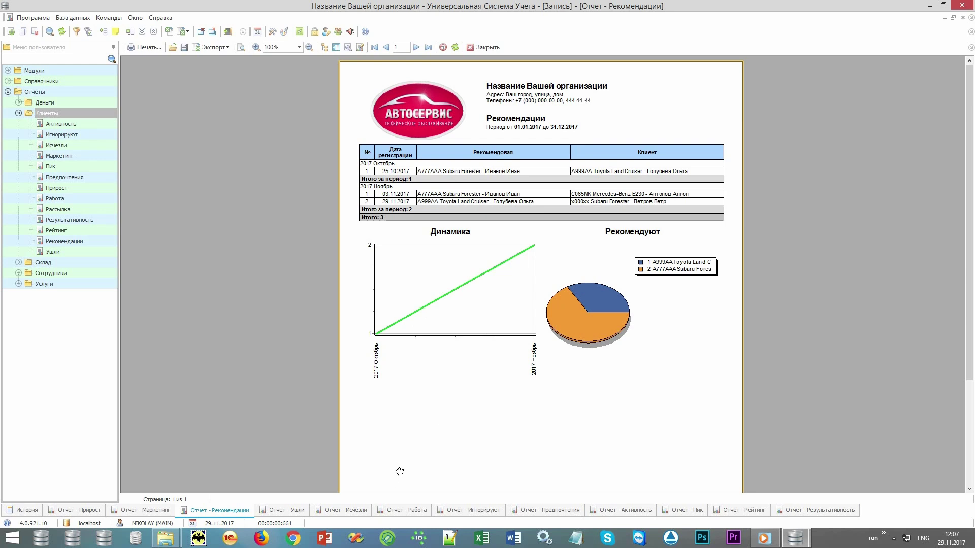
{"action": "left_click", "coordinate": [285, 511]}
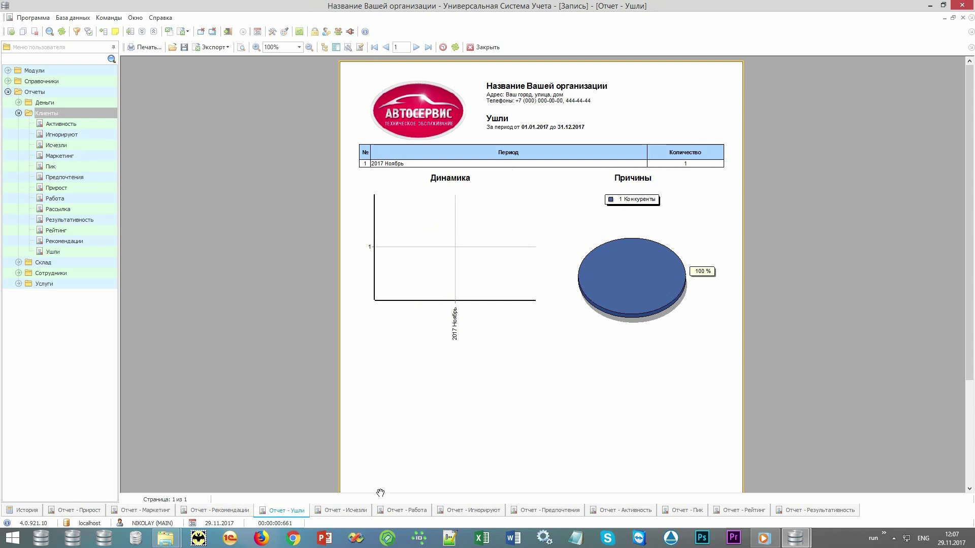
- Examine the client reports Исчезли, Работа, Игнорируют and Предпочтения one after another
{"action": "left_click", "coordinate": [342, 510]}
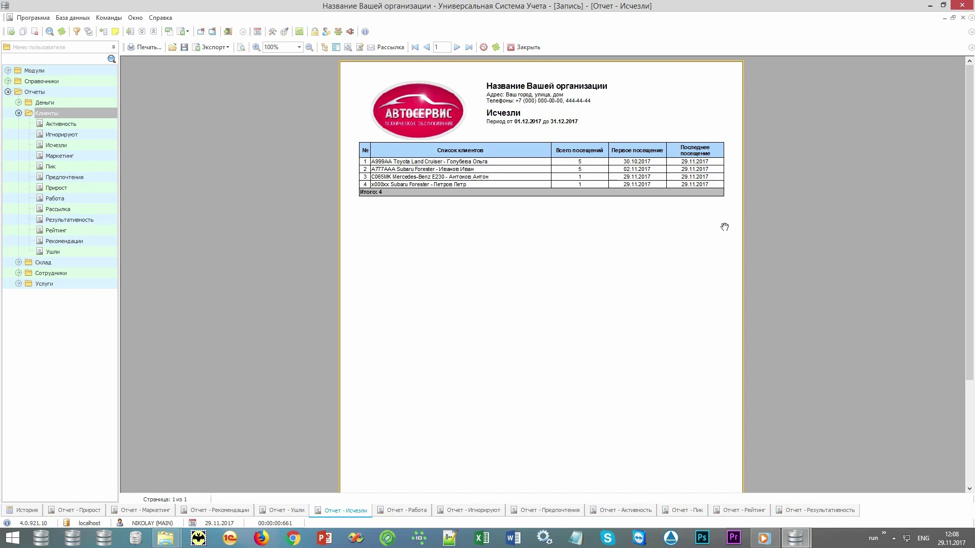
{"action": "left_click", "coordinate": [404, 510]}
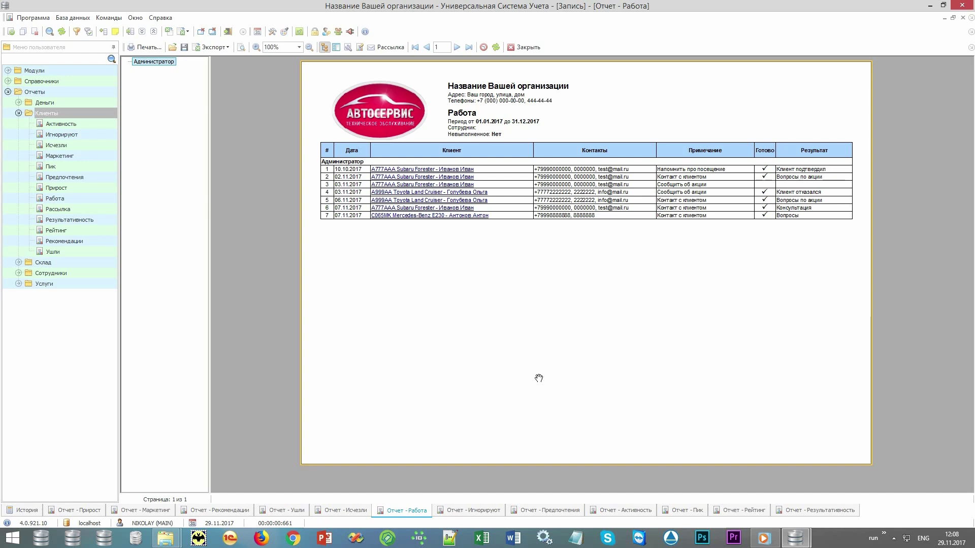
{"action": "left_click", "coordinate": [473, 510]}
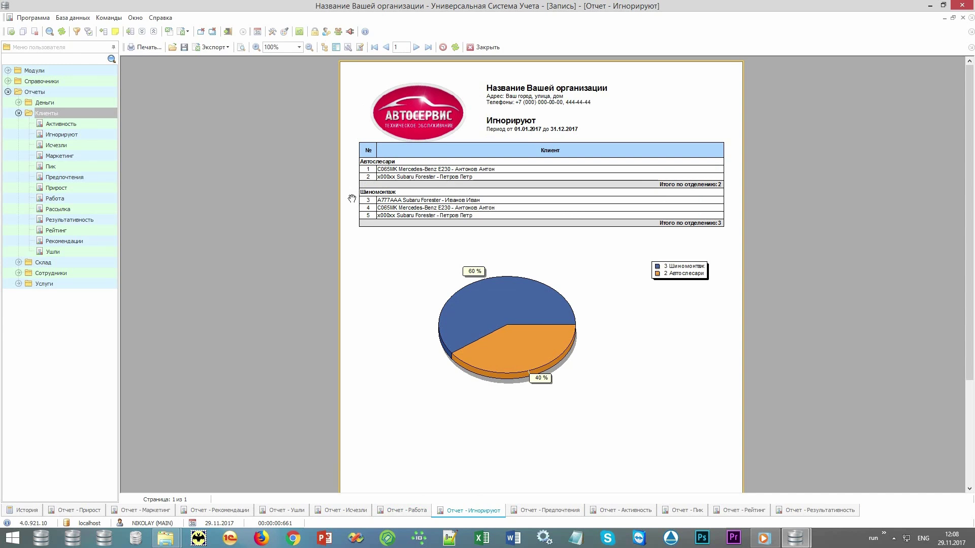
{"action": "left_click", "coordinate": [472, 293]}
{"action": "left_click", "coordinate": [528, 510]}
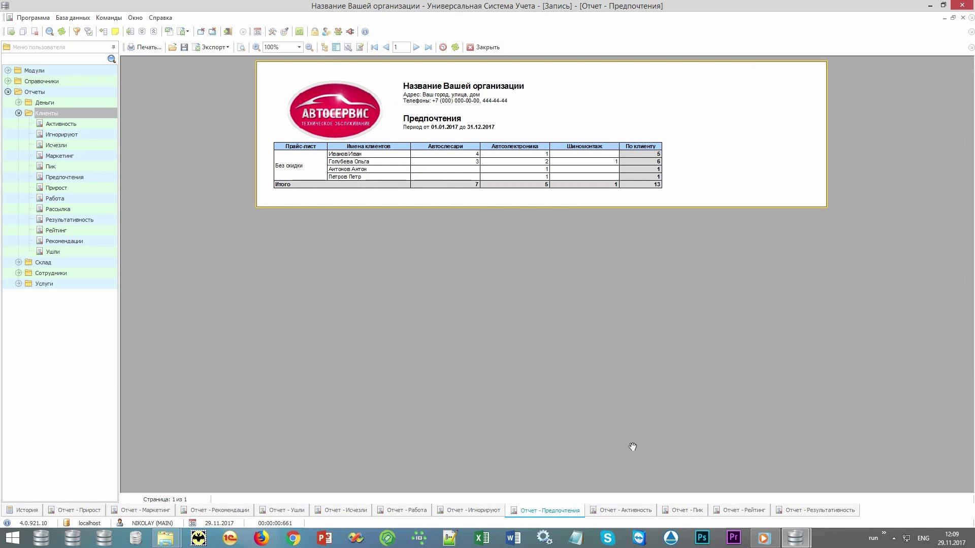
- Examine the client reports Активность, Пик, Рейтинг and Результативность one after another
{"action": "left_click", "coordinate": [628, 512]}
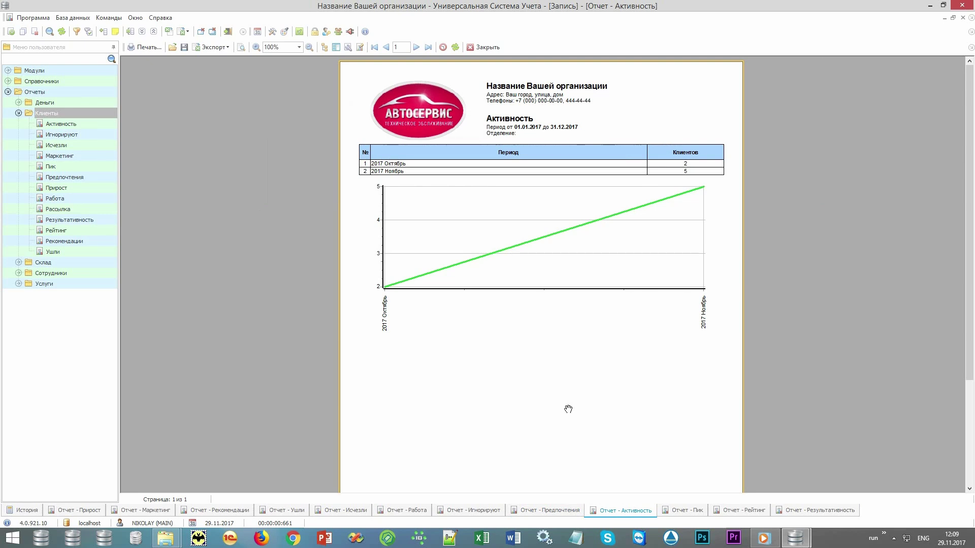
{"action": "left_click", "coordinate": [682, 514]}
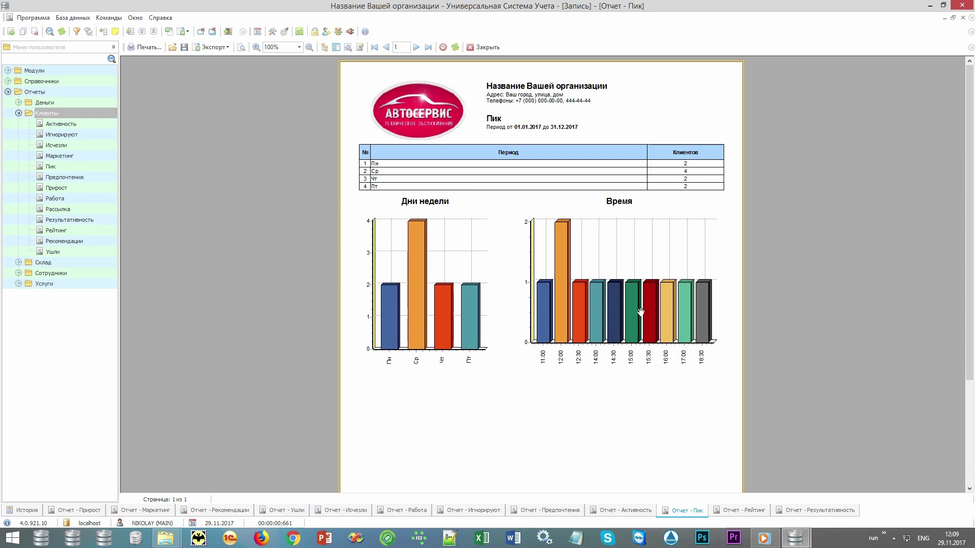
{"action": "left_click", "coordinate": [734, 511]}
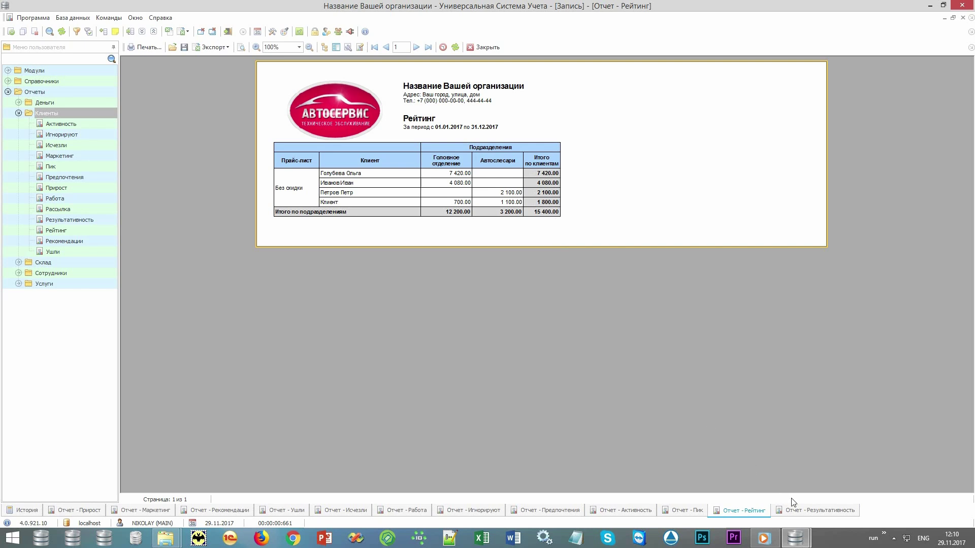
{"action": "left_click", "coordinate": [806, 514]}
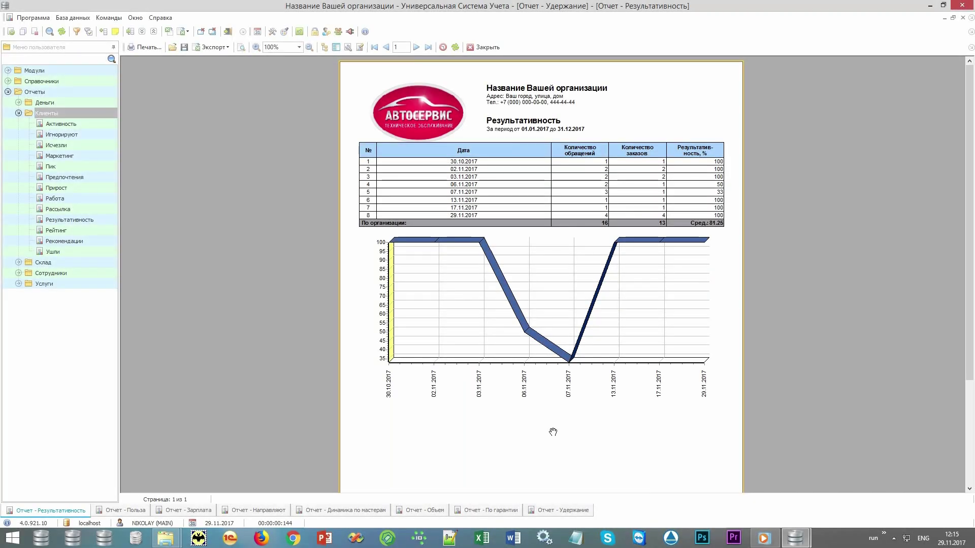
- Switch the expanded report group from Клиенты to Сотрудники and examine the open Польза and Зарплата reports
{"action": "double_click", "coordinate": [86, 275]}
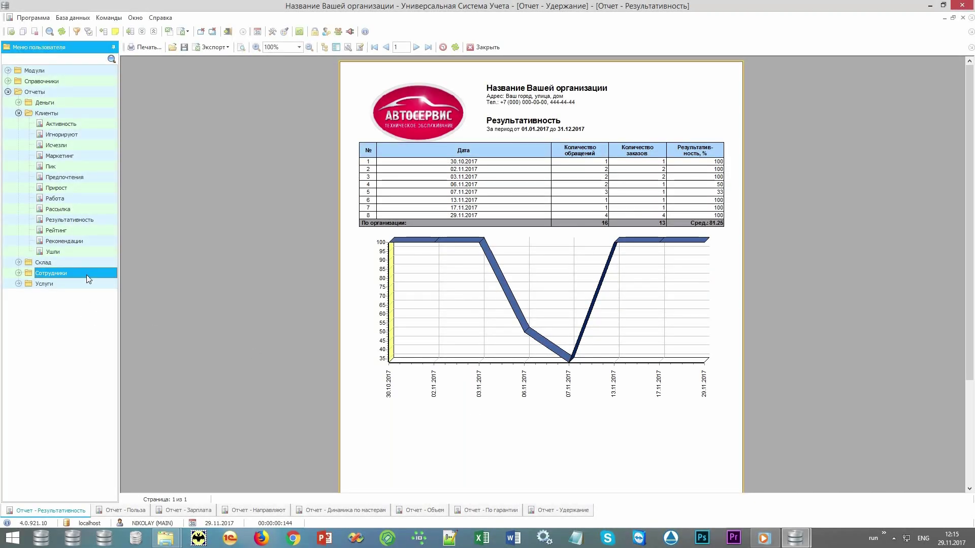
{"action": "left_click", "coordinate": [19, 113]}
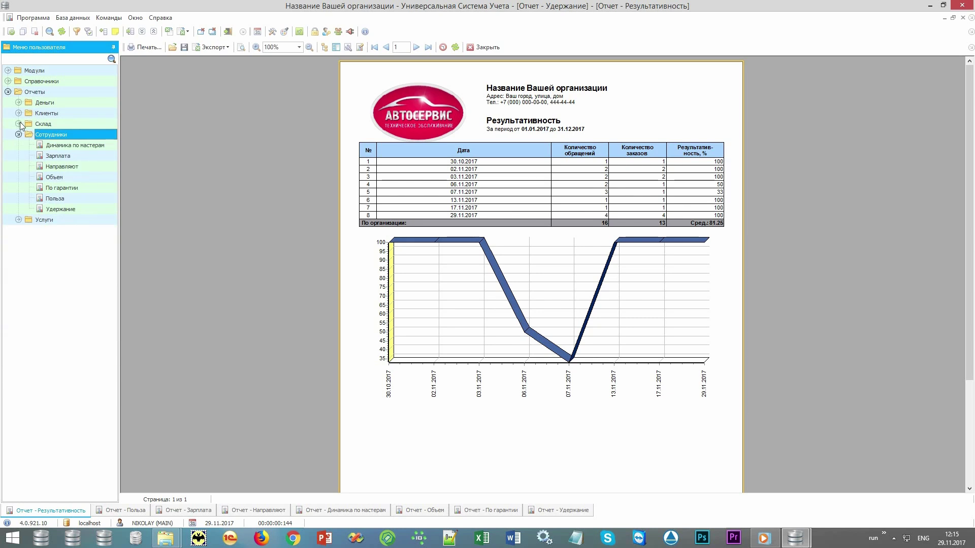
{"action": "left_click", "coordinate": [77, 197]}
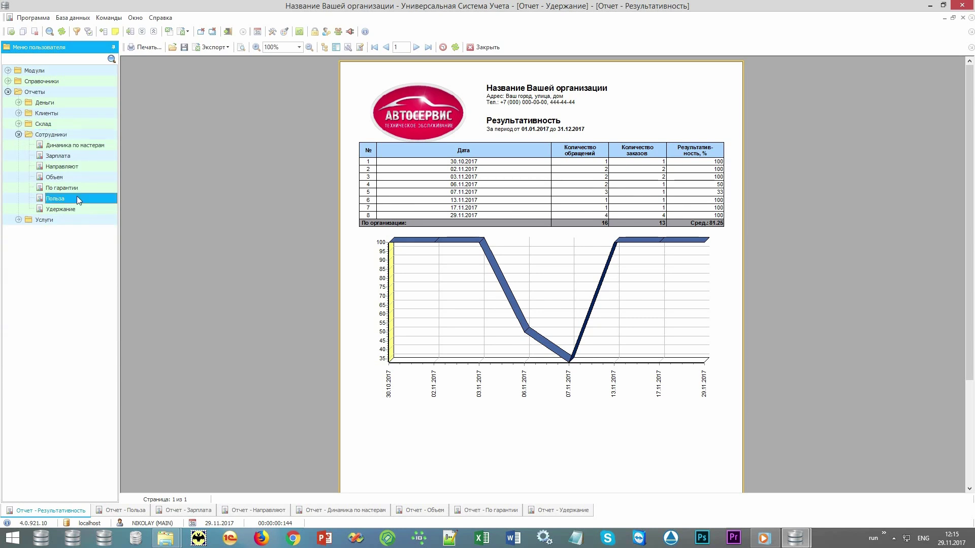
{"action": "left_click", "coordinate": [113, 513]}
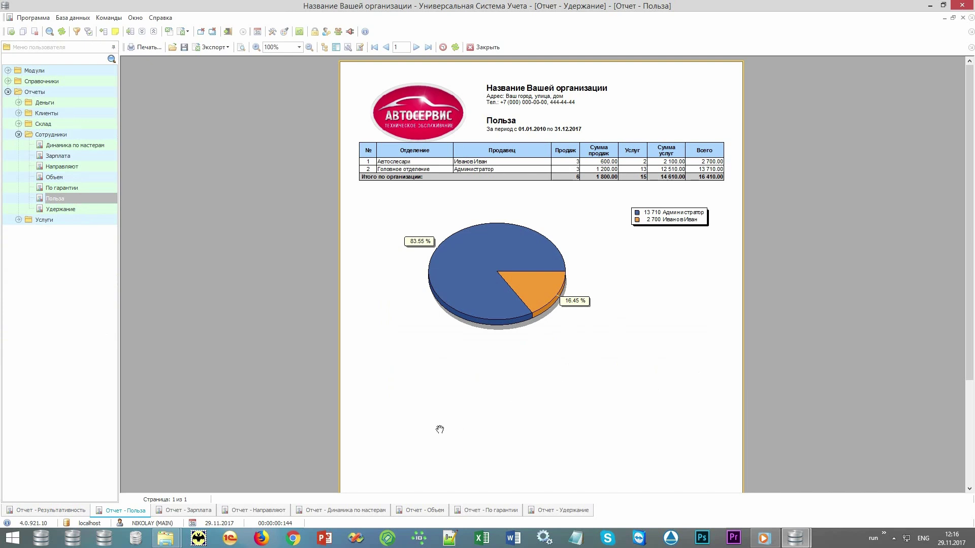
{"action": "left_click", "coordinate": [180, 511]}
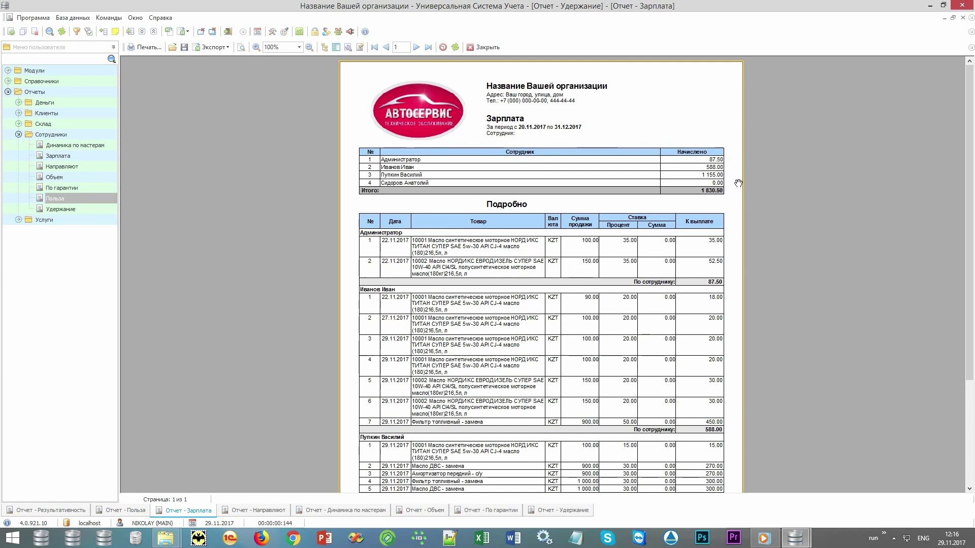
- Examine the open employee reports Направляют, Динамика по мастерам, Объем, По гарантии and Удержание one after another, dismissing the antivirus notification
{"action": "left_click", "coordinate": [237, 510]}
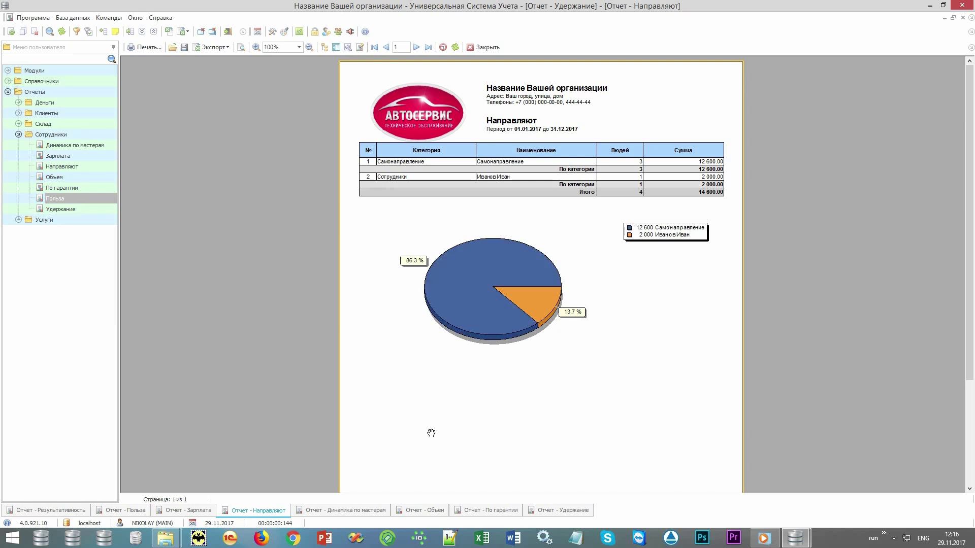
{"action": "left_click", "coordinate": [341, 511]}
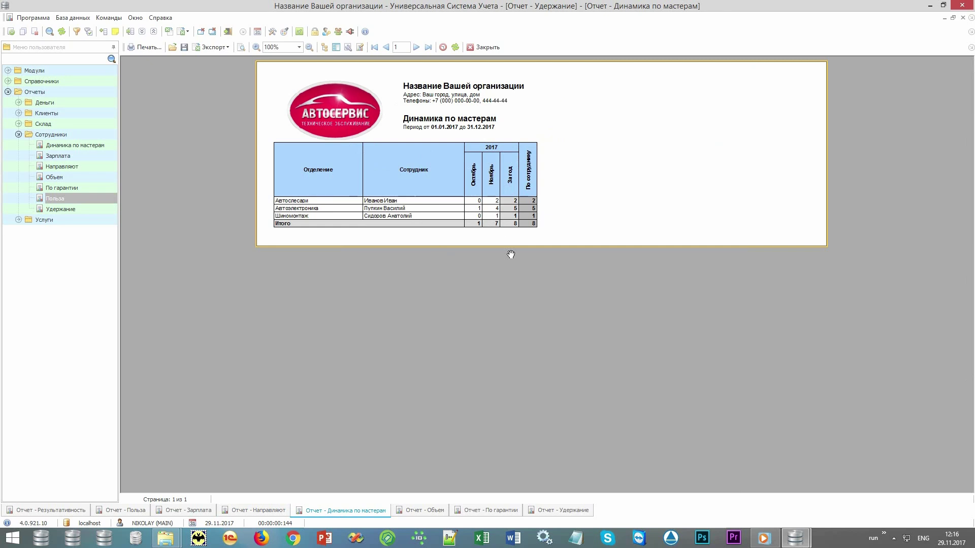
{"action": "left_click", "coordinate": [415, 510]}
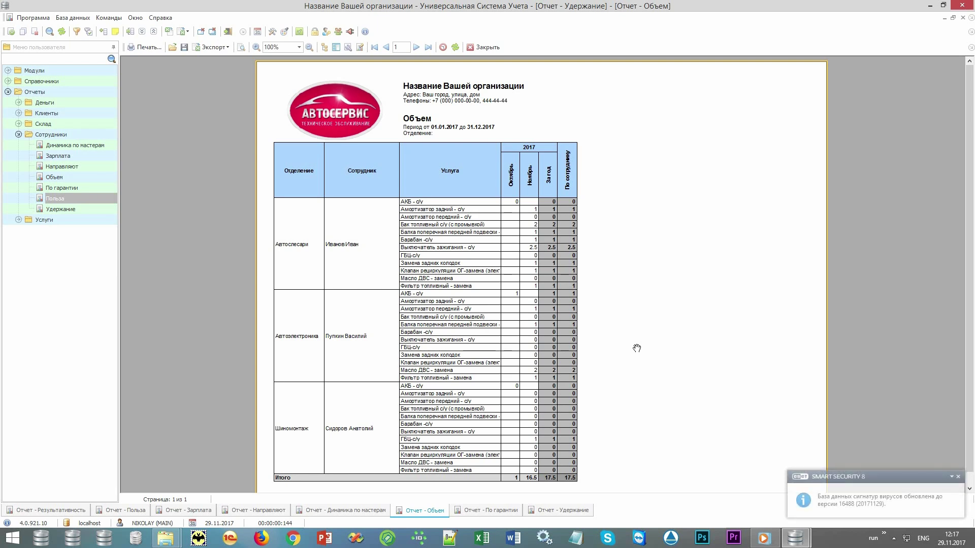
{"action": "left_click", "coordinate": [958, 477]}
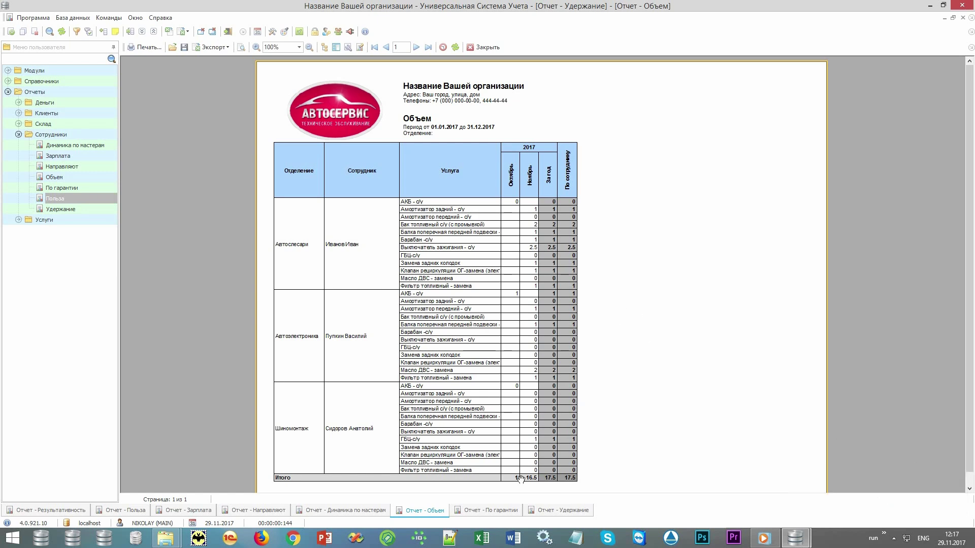
{"action": "left_click", "coordinate": [493, 512]}
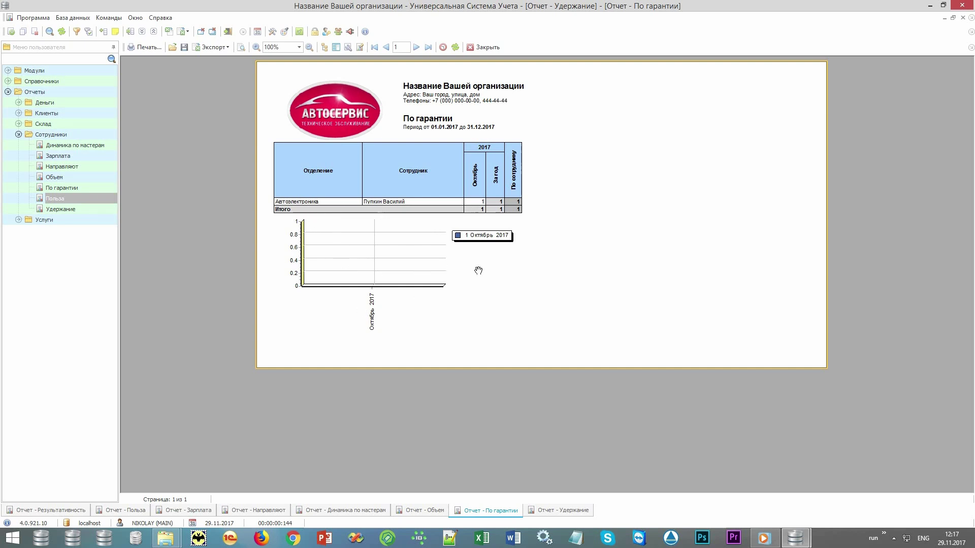
{"action": "left_click", "coordinate": [553, 514]}
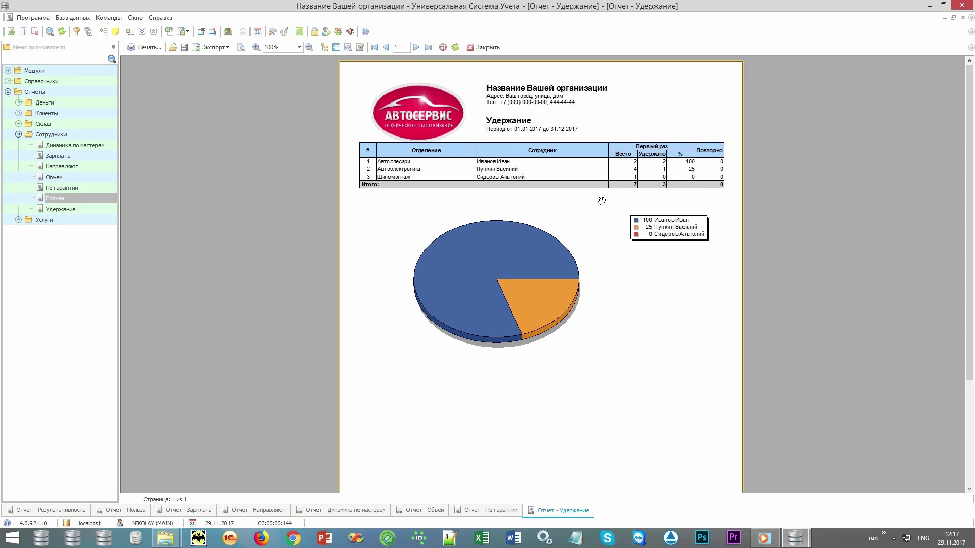